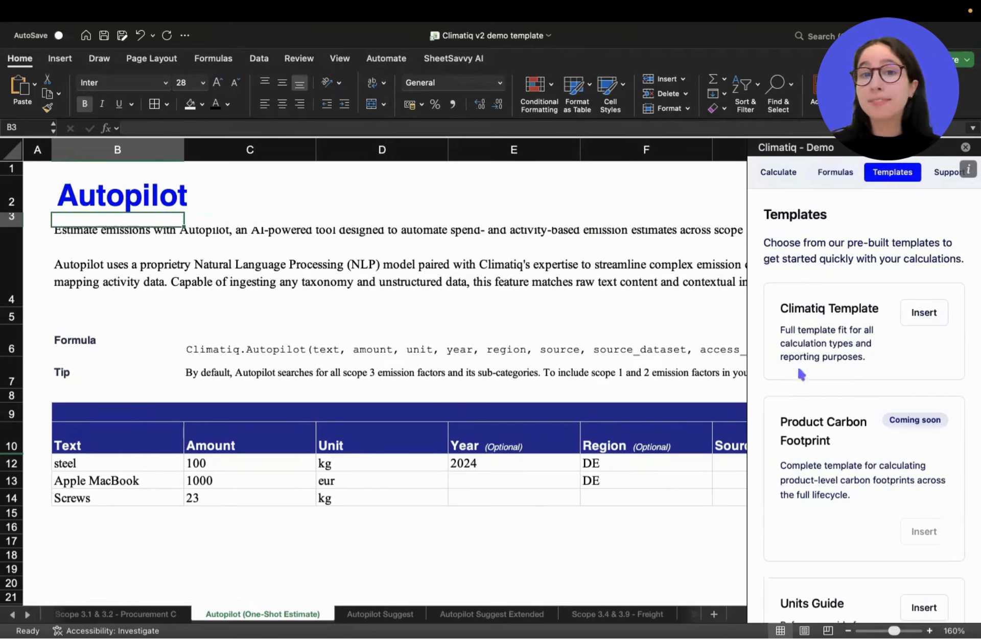
# Review the Climatiq Template description among the add-in's pre-built templates, widening the pane slightly.
pyautogui.moveTo(782, 309); pyautogui.dragTo(870, 364)
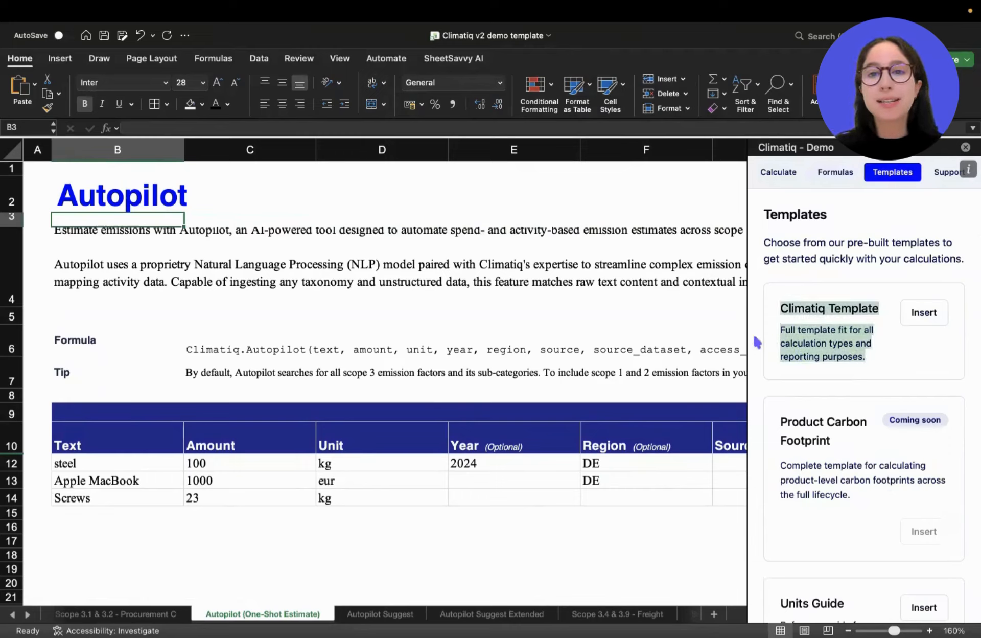
pyautogui.moveTo(749, 335); pyautogui.dragTo(729, 336)
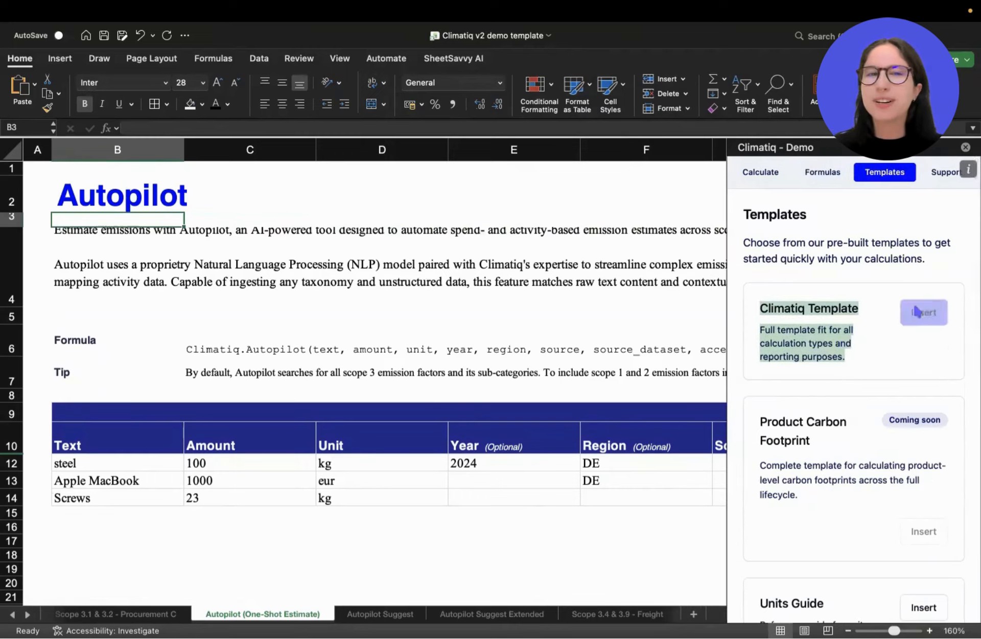
pyautogui.click(826, 281)
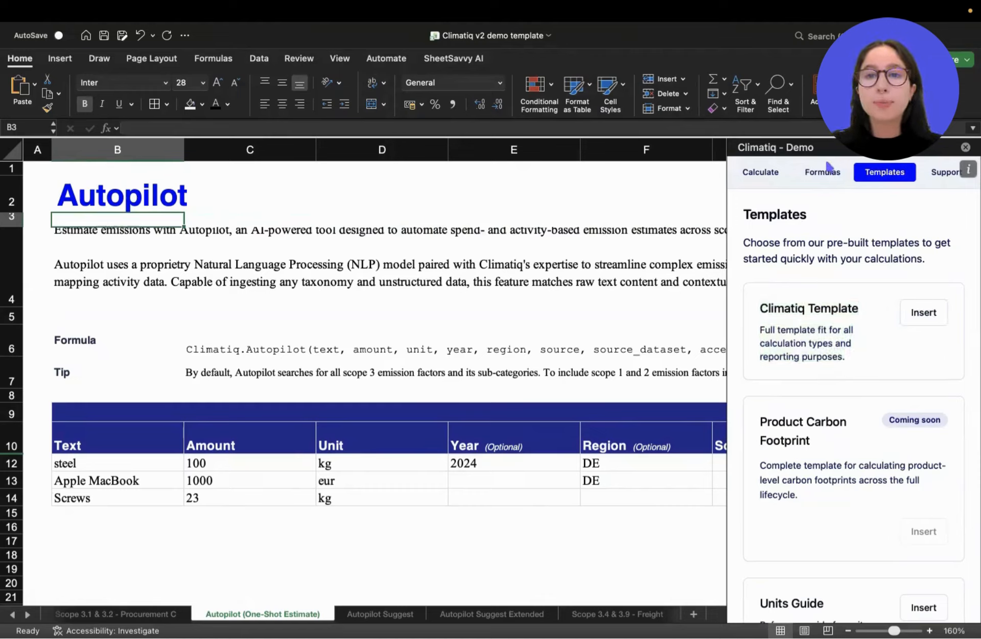
# Choose One-shot under AI-Matching as the calculation type in the add-in's formula reference.
pyautogui.click(823, 173)
pyautogui.click(818, 295)
pyautogui.scroll(-3, 818, 435)
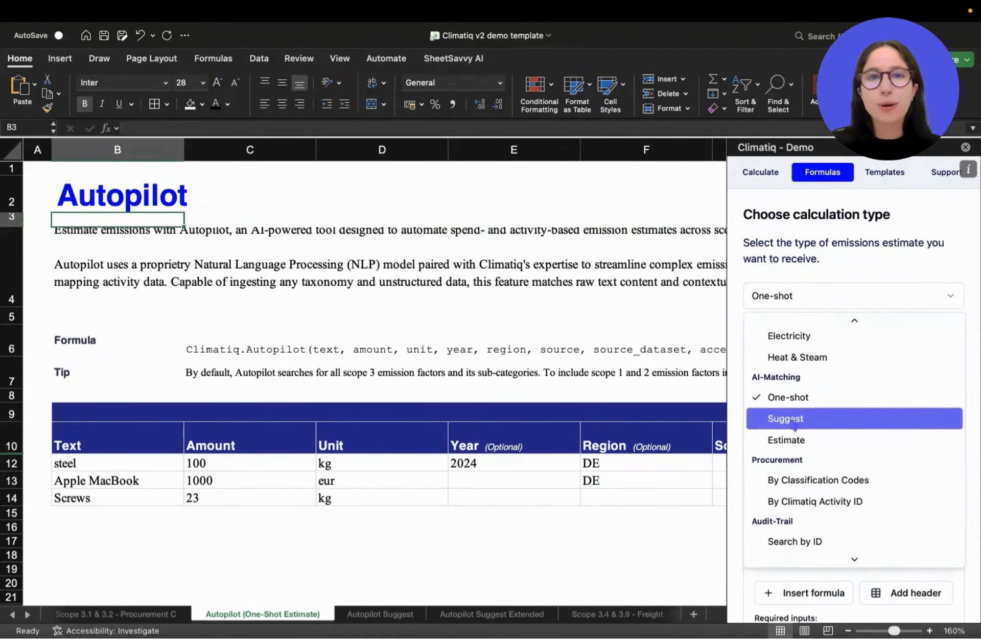
pyautogui.click(800, 399)
pyautogui.scroll(-2, 820, 376)
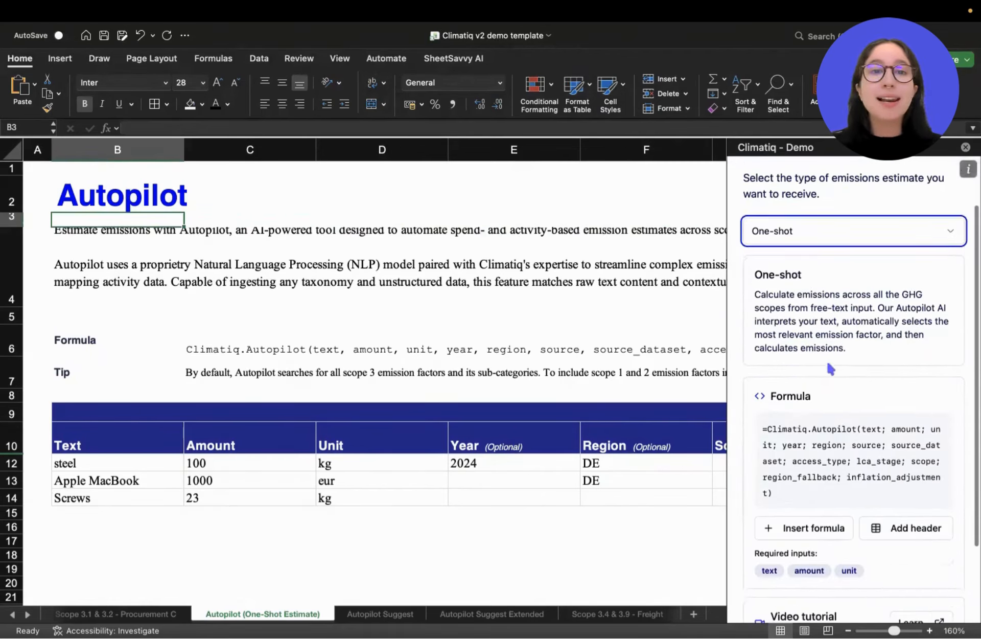
# Read the One-shot description and locate the text parameter in its Autopilot formula.
pyautogui.moveTo(755, 276); pyautogui.dragTo(812, 276)
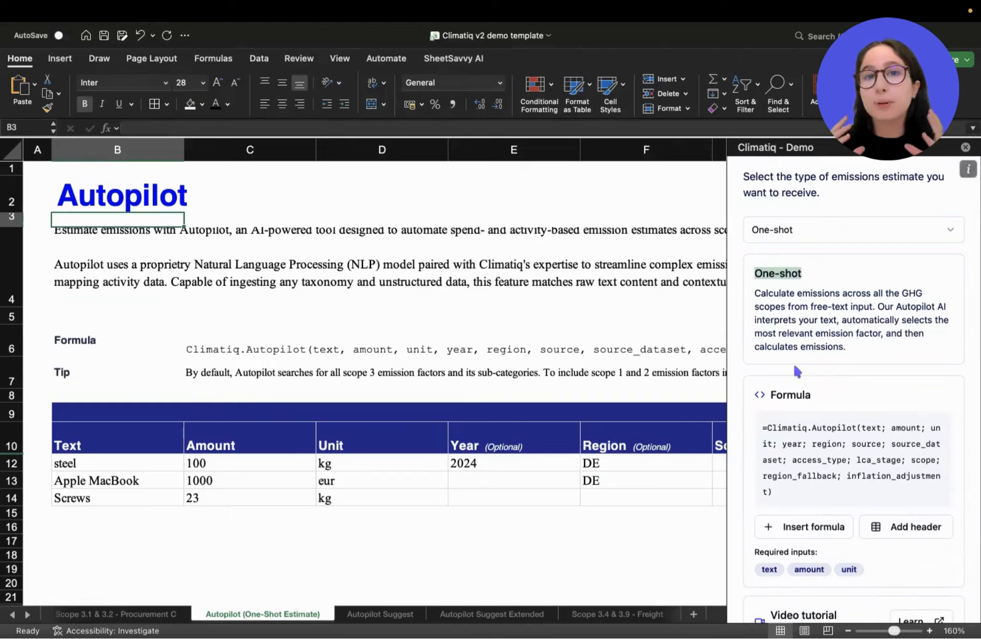
pyautogui.scroll(-2, 798, 371)
pyautogui.doubleClick(869, 371)
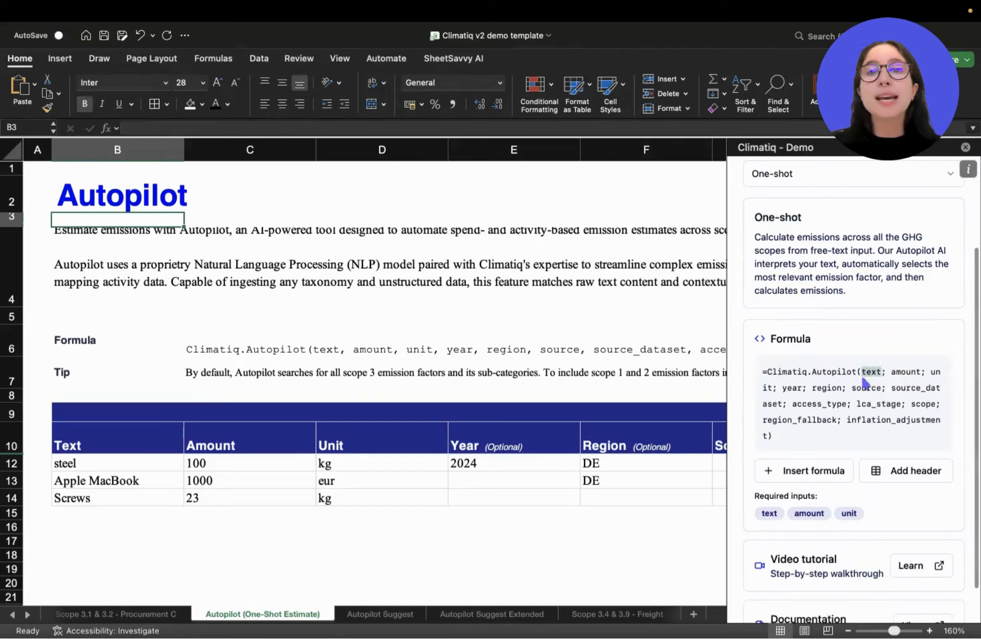
pyautogui.scroll(-2, 845, 395)
pyautogui.click(855, 358)
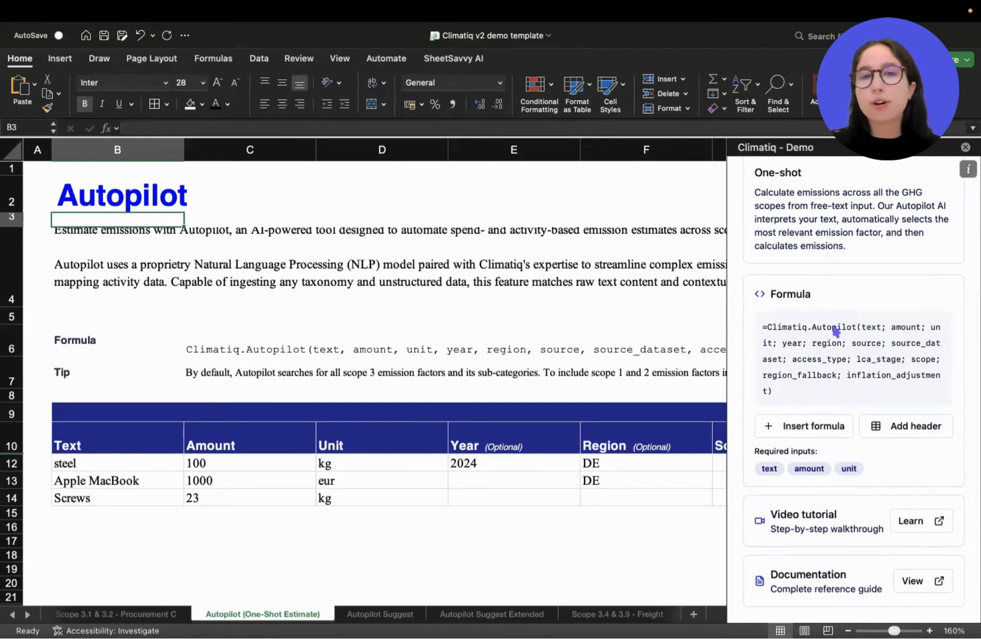
# Examine the Climatiq.Autopilot function name, its text, amount and unit parameters, and the optional parameters from year onward.
pyautogui.moveTo(761, 331); pyautogui.dragTo(861, 332)
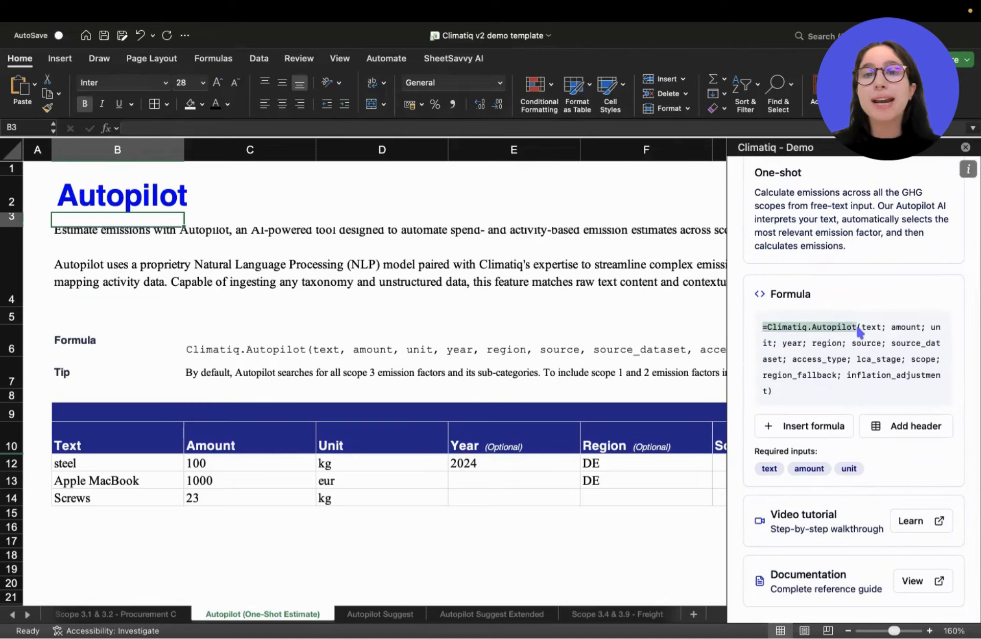
pyautogui.doubleClick(873, 329)
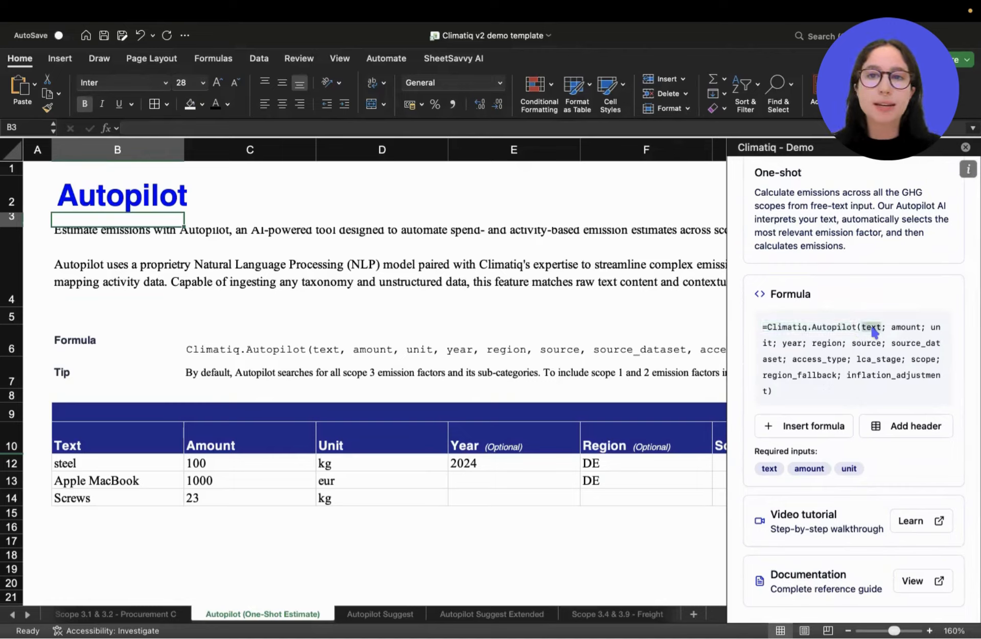
pyautogui.doubleClick(911, 328)
pyautogui.doubleClick(936, 327)
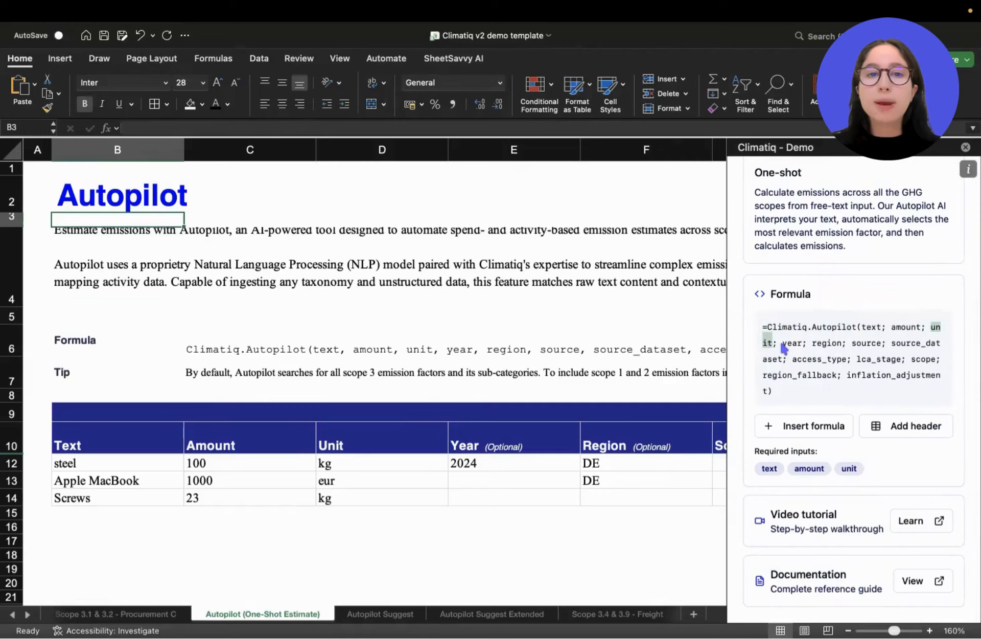
pyautogui.moveTo(785, 348); pyautogui.dragTo(807, 395)
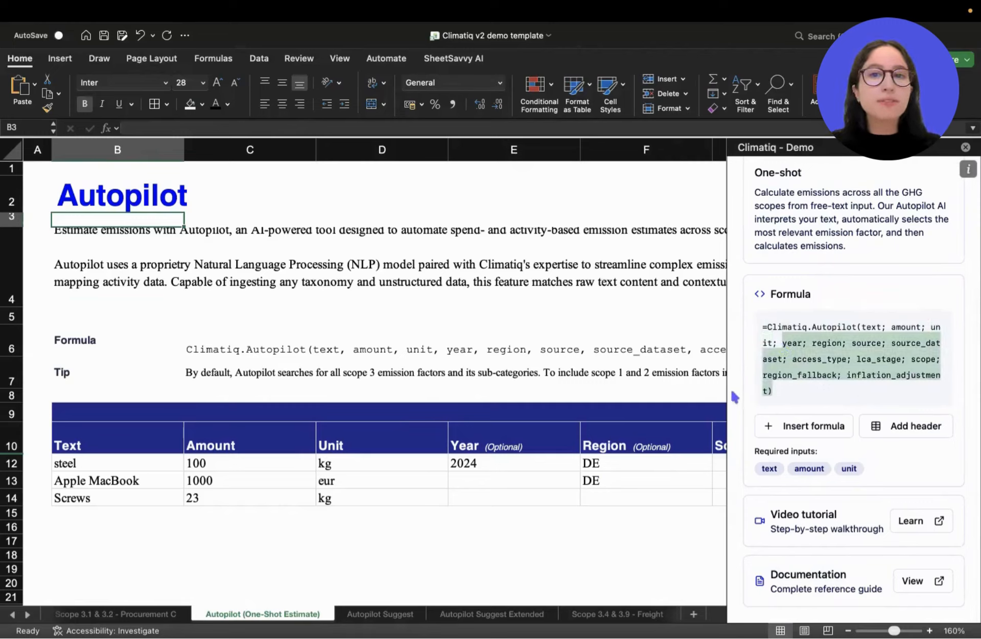
pyautogui.moveTo(726, 393); pyautogui.dragTo(716, 394)
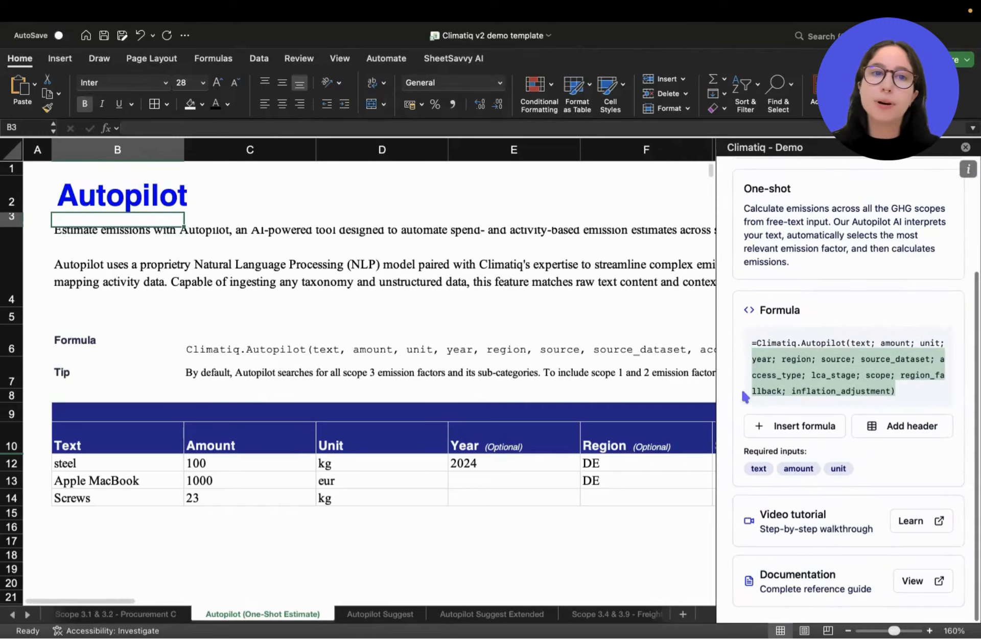
pyautogui.click(839, 381)
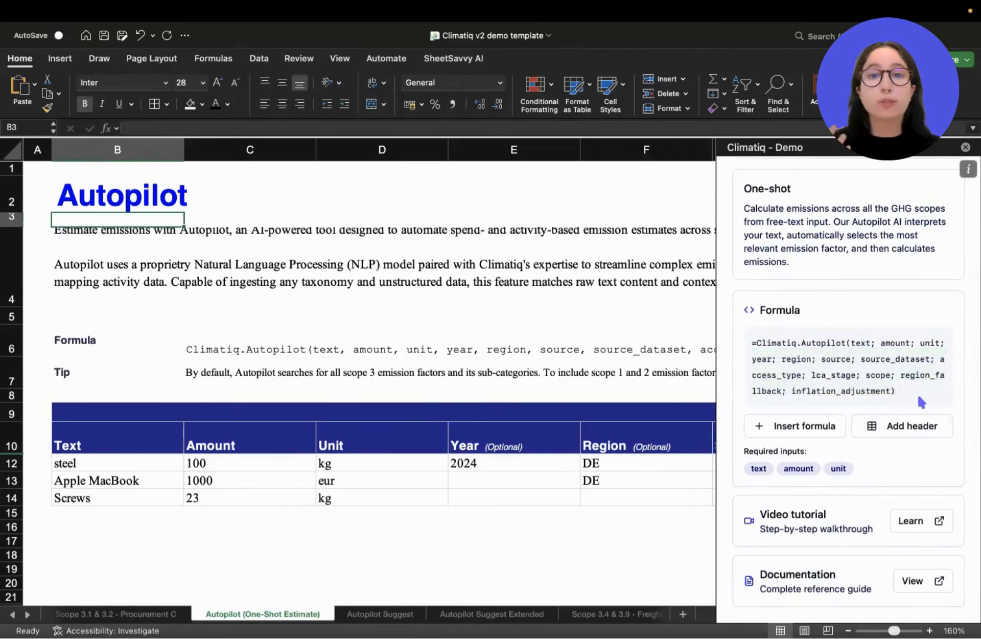
# Examine the formula's optional access_type, lca_stage, scope, region_fallback and inflation_adjustment parameters.
pyautogui.doubleClick(776, 375)
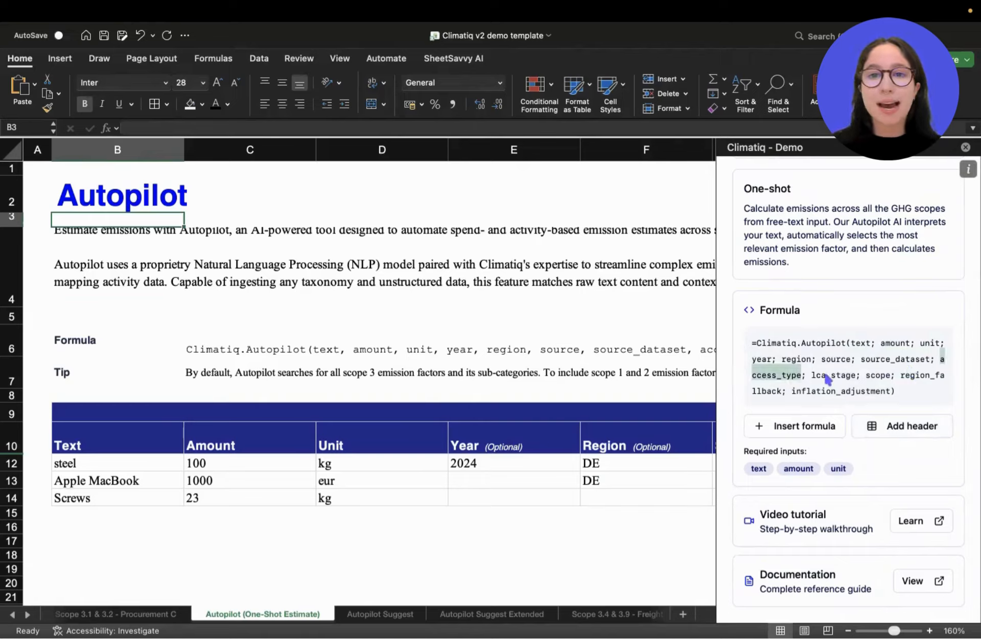
pyautogui.doubleClick(832, 375)
pyautogui.doubleClick(885, 379)
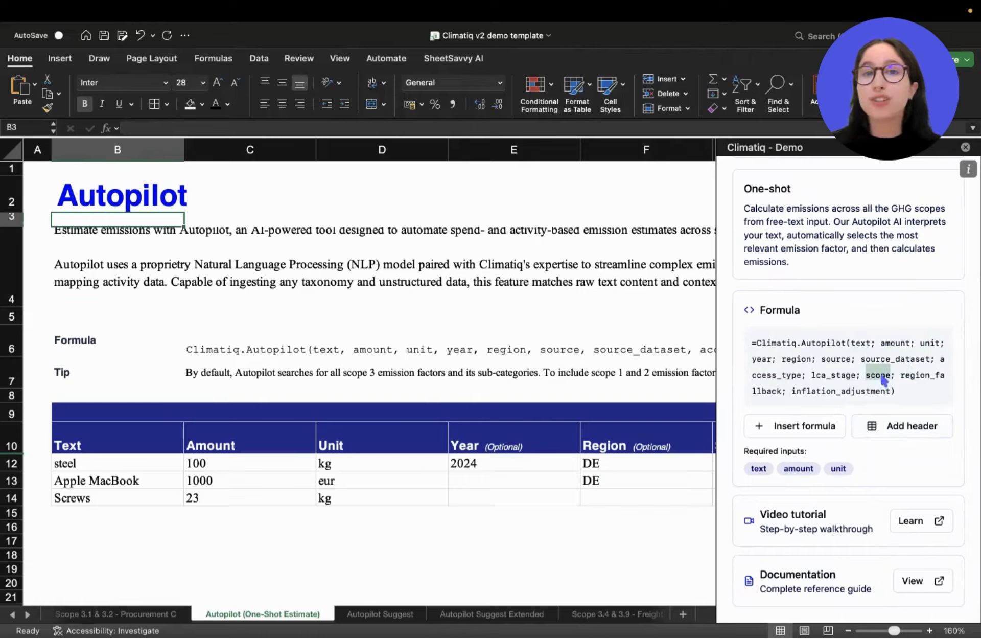
pyautogui.tripleClick(920, 379)
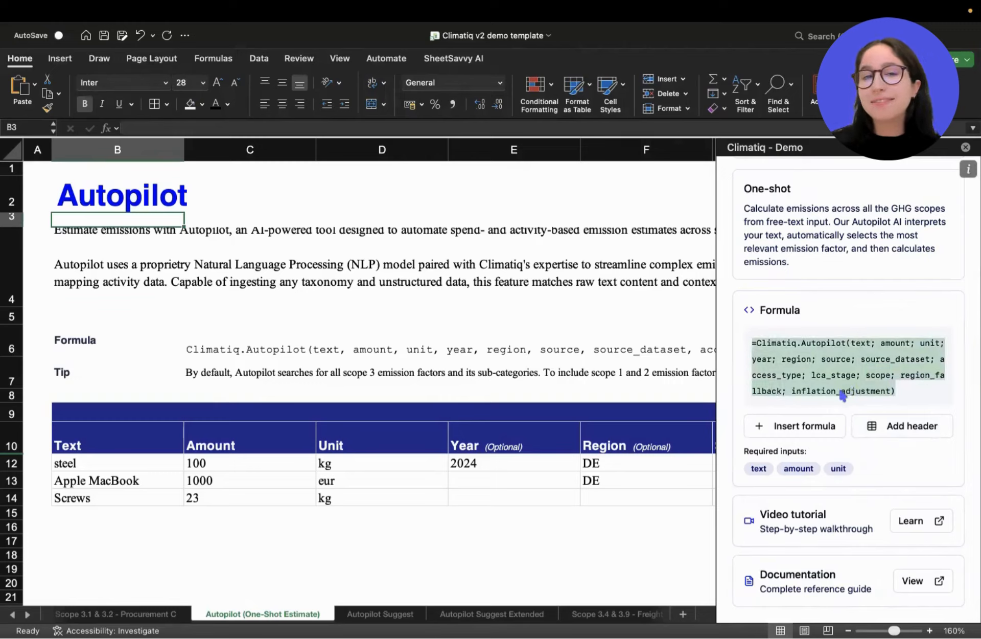
pyautogui.doubleClick(846, 392)
pyautogui.click(903, 389)
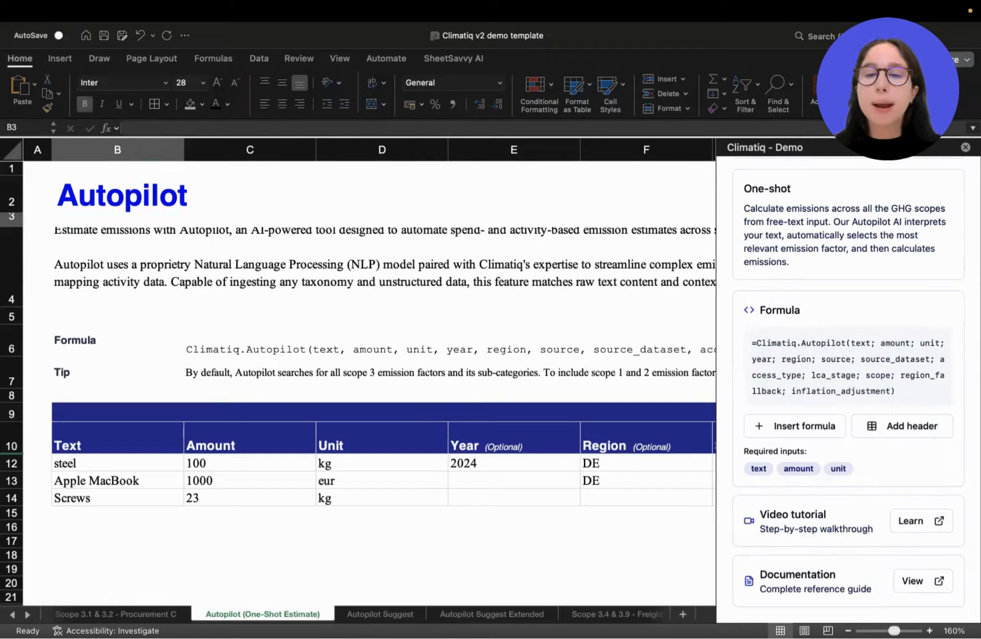
# Inspect the steel row's Text, Amount and Unit cells in the Autopilot input table at 190% zoom.
pyautogui.scroll(-2, 304, 403)
pyautogui.click(146, 383)
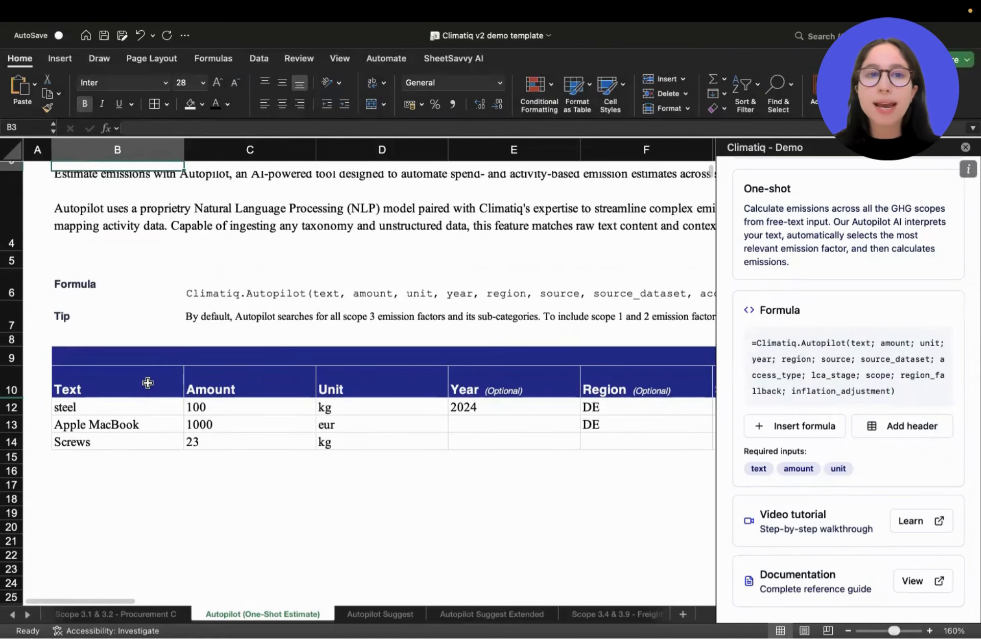
pyautogui.moveTo(147, 384); pyautogui.dragTo(145, 408)
pyautogui.click(133, 405)
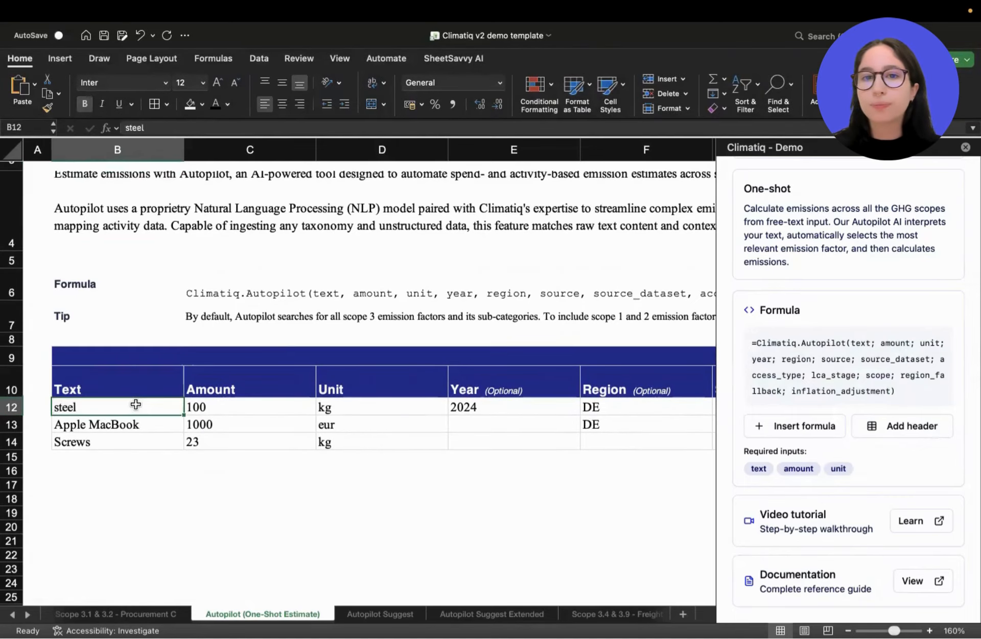
pyautogui.scroll(-2, 134, 403)
pyautogui.scroll(1, 114, 369)
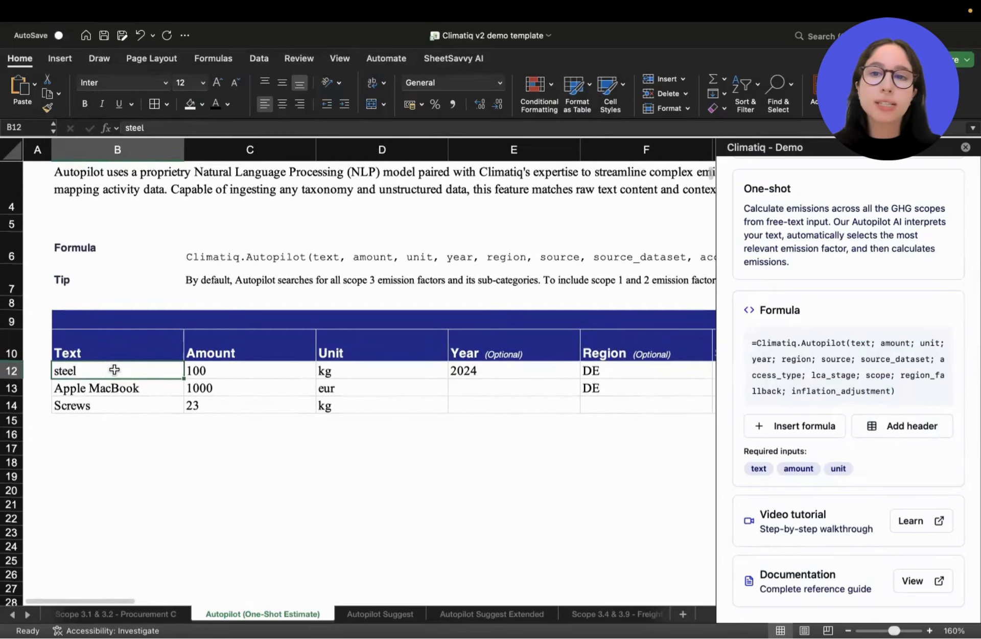
pyautogui.scroll(3, 96, 375)
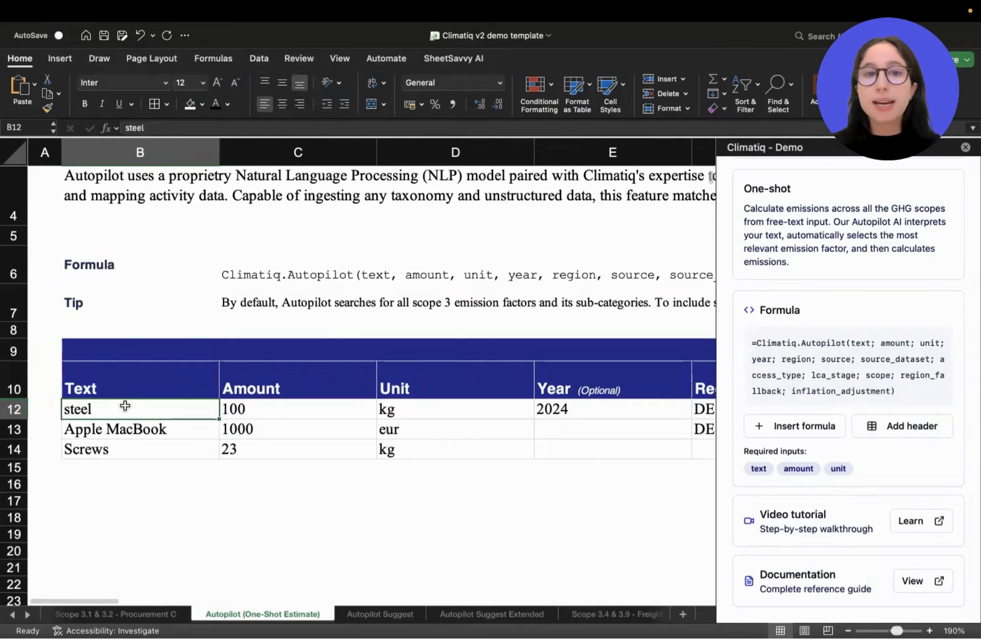
pyautogui.click(295, 415)
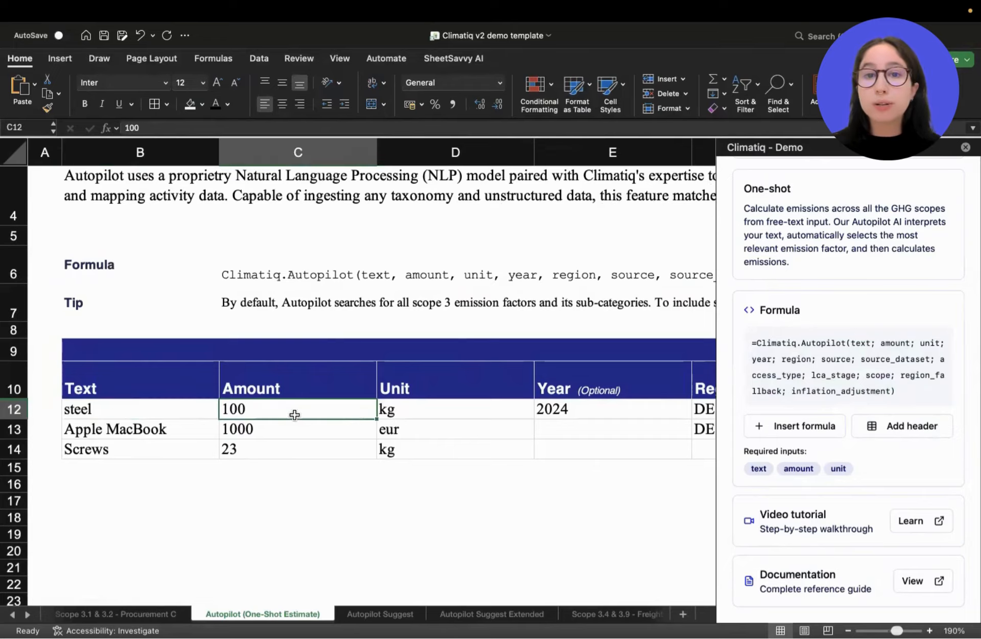
pyautogui.click(416, 412)
# Inspect the Amount and Unit headers and the optional input columns from Year through Inflation Adjustment.
pyautogui.hscroll(3, 416, 412)
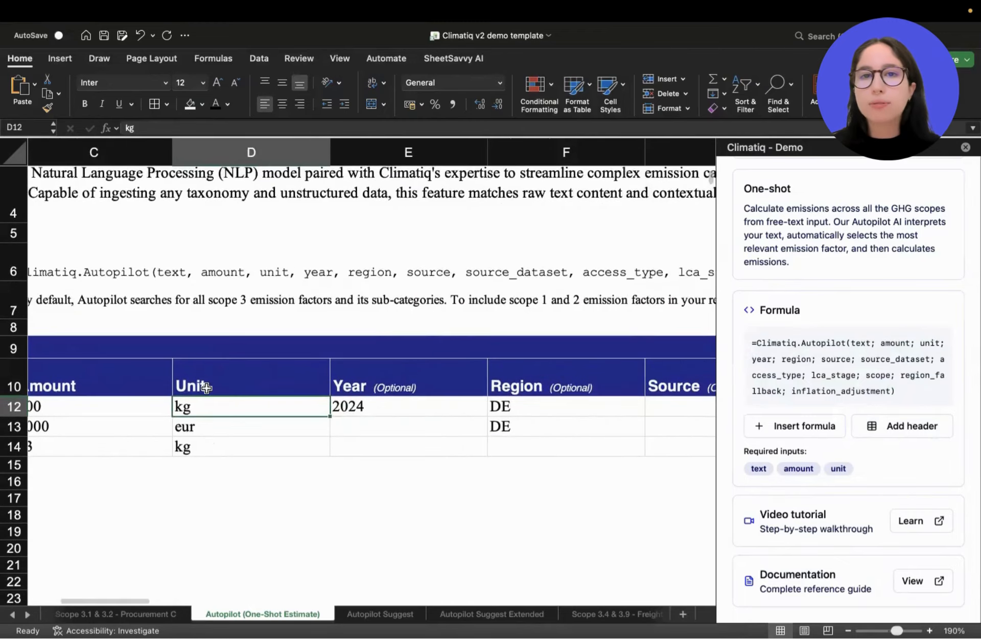
pyautogui.moveTo(164, 391); pyautogui.dragTo(306, 401)
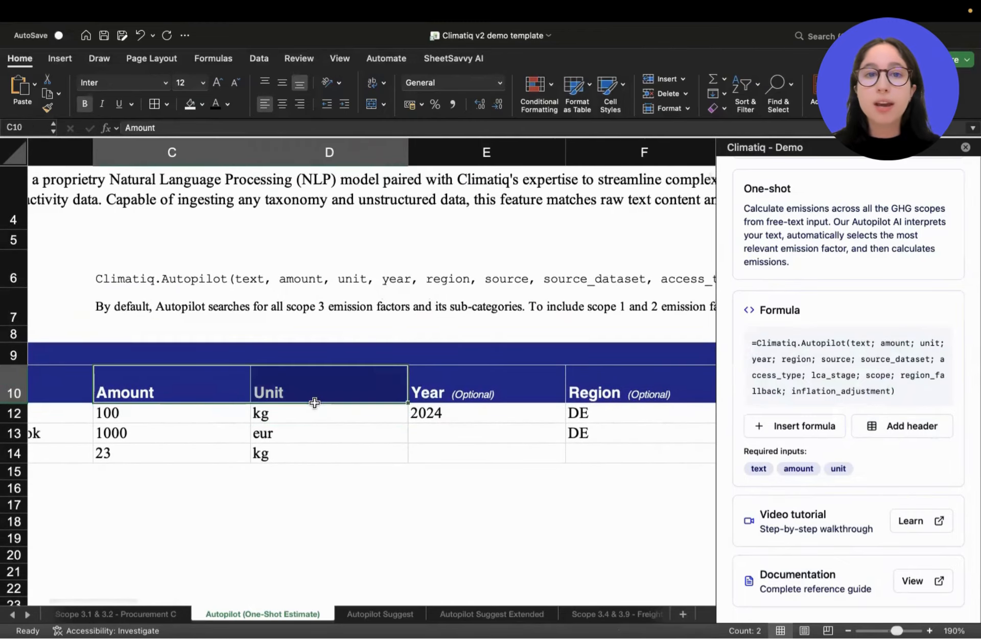
pyautogui.click(458, 426)
pyautogui.hscroll(2, 458, 425)
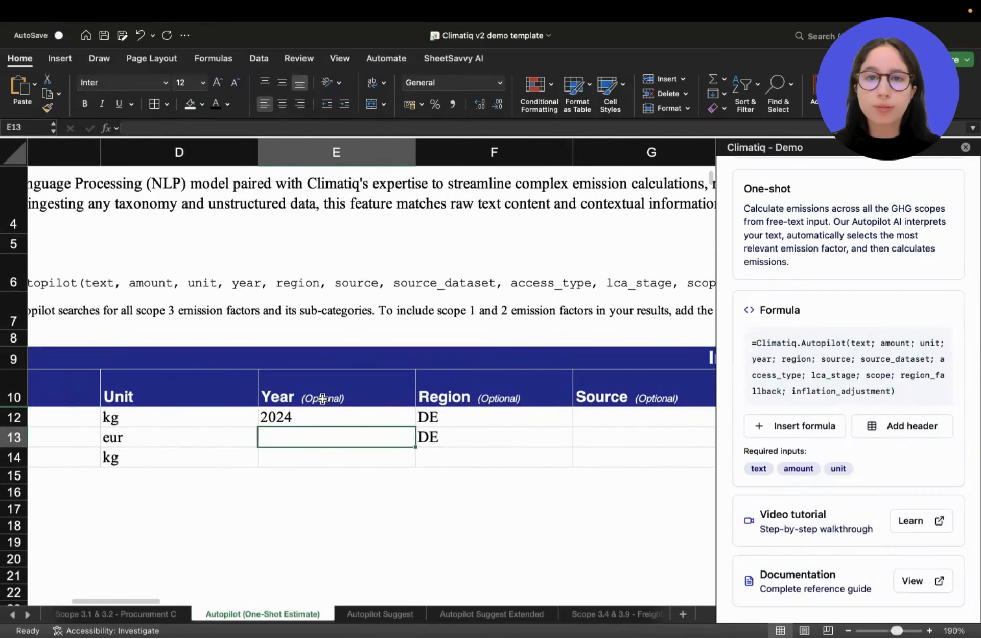
pyautogui.click(355, 416)
pyautogui.hscroll(2, 317, 416)
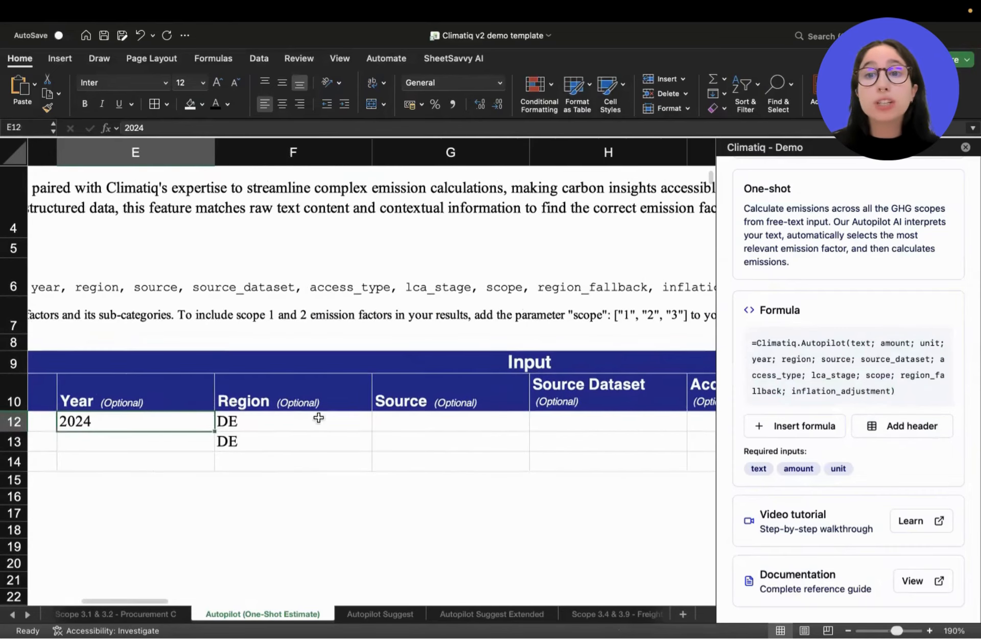
pyautogui.click(277, 413)
pyautogui.click(136, 426)
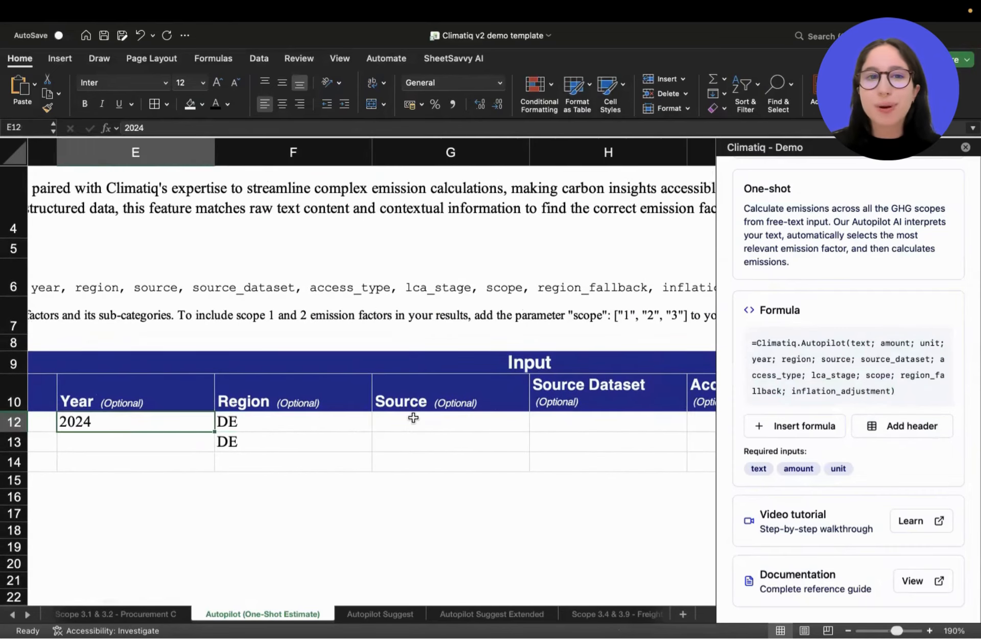
pyautogui.click(435, 420)
pyautogui.hscroll(4, 440, 420)
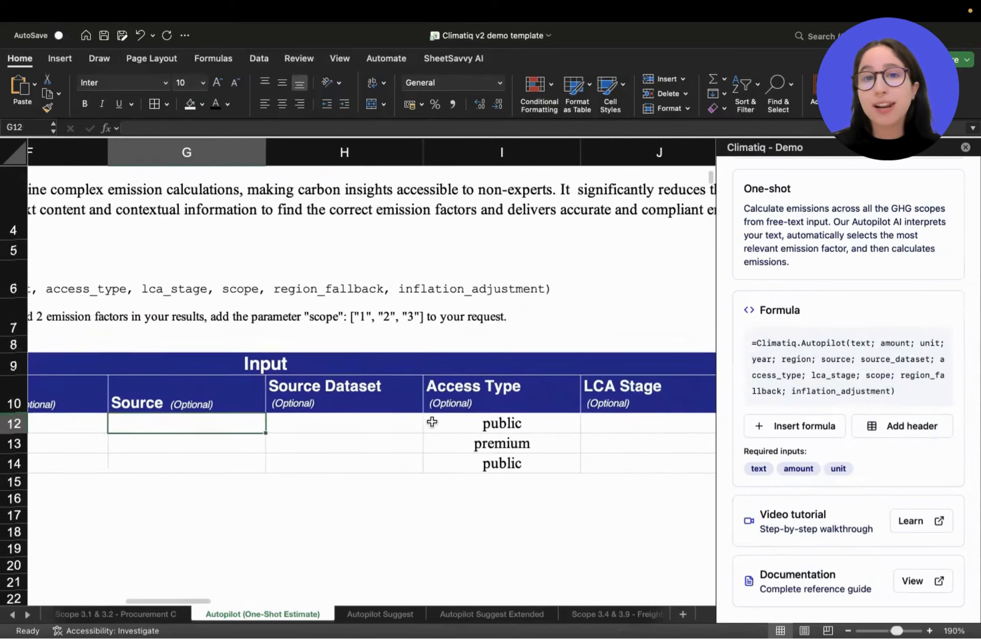
pyautogui.hscroll(8, 449, 421)
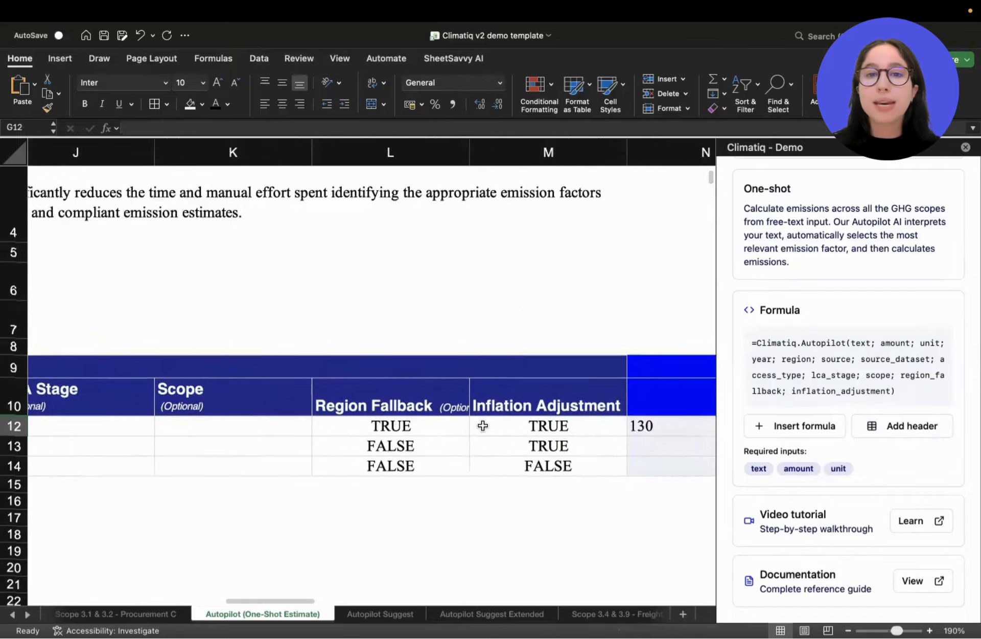
# Set Region Fallback to FALSE for the steel row in cell L12, with the sheet zoomed to 150%.
pyautogui.click(427, 393)
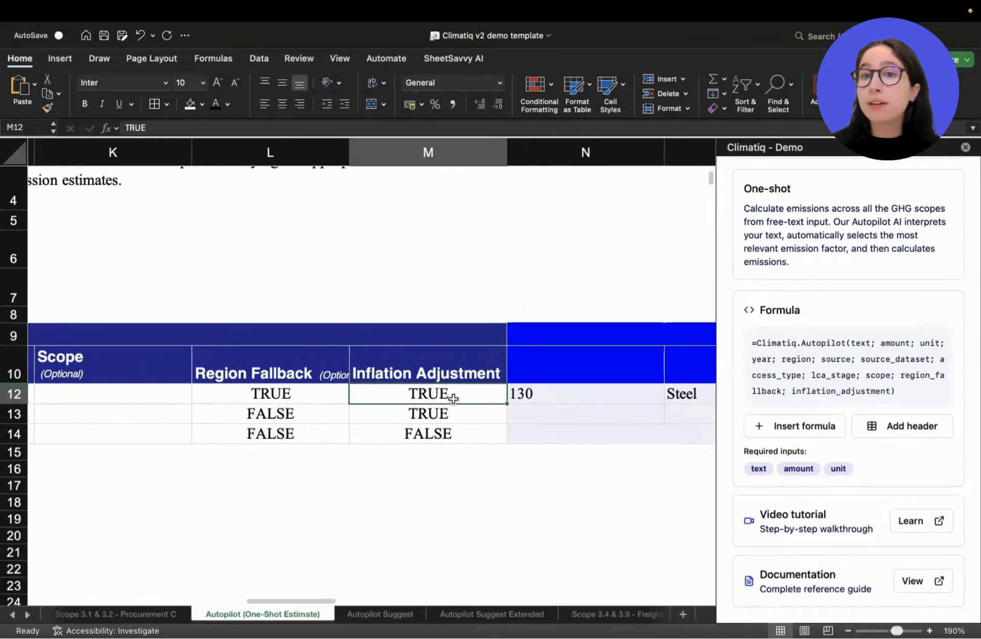
pyautogui.click(285, 393)
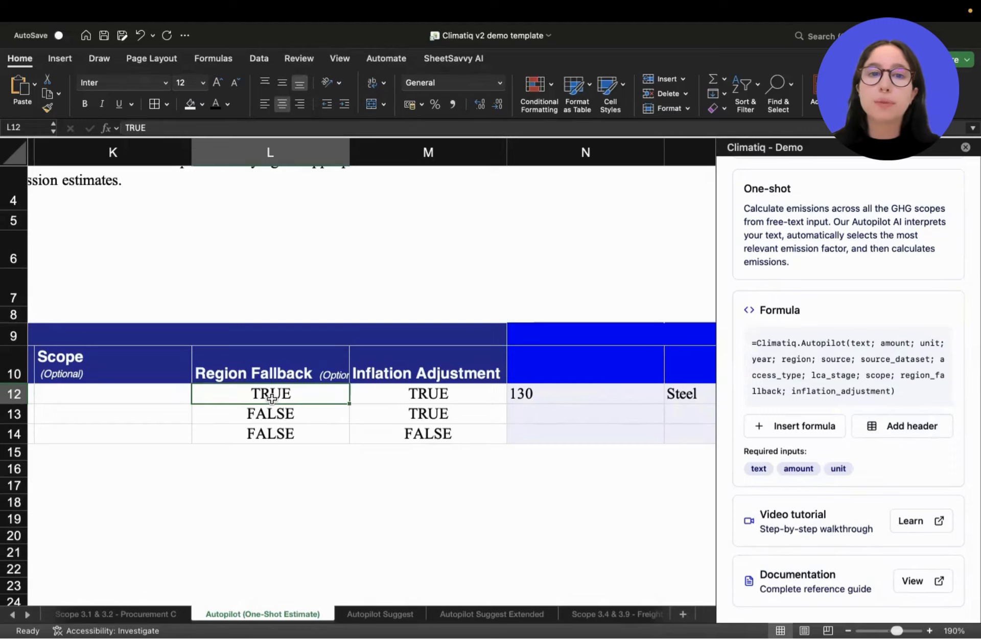
pyautogui.scroll(-5, 271, 398)
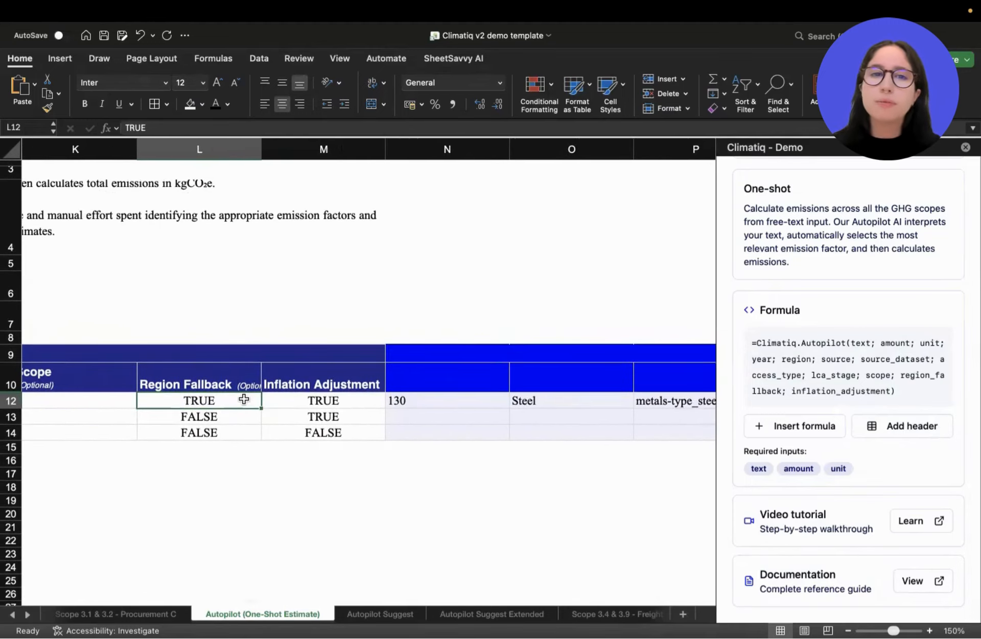
pyautogui.write('FALSE')
pyautogui.press('Return')
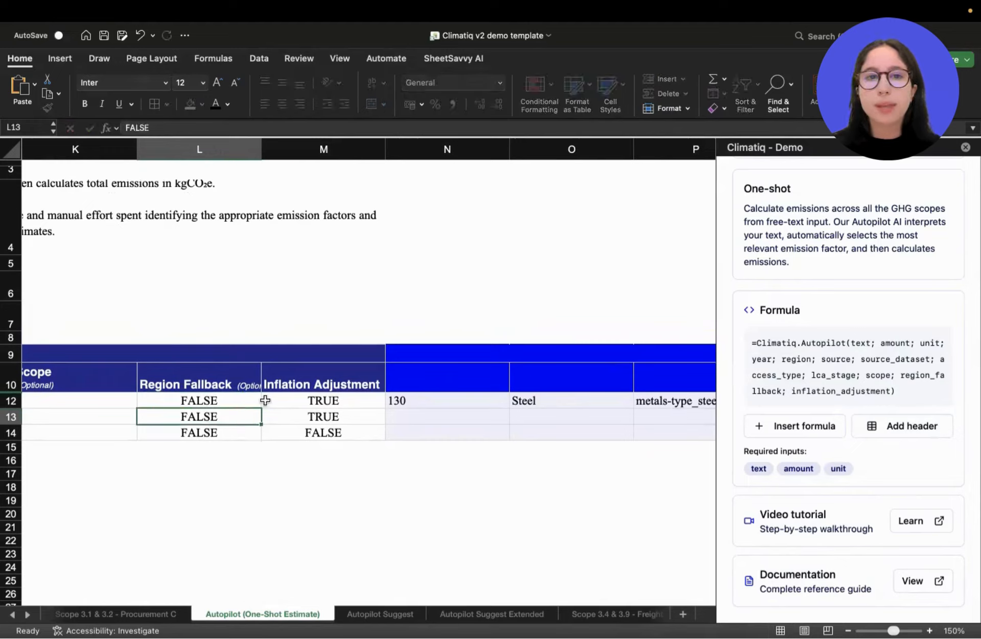
# Inspect the Inflation Adjustment header in M10 and the neighbouring optional input columns.
pyautogui.click(336, 383)
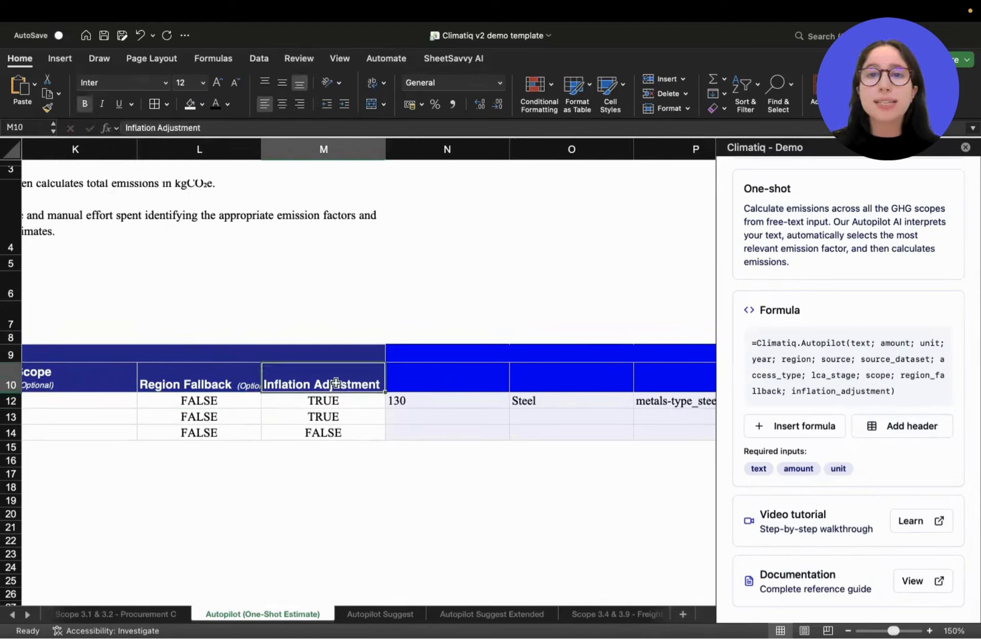
pyautogui.scroll(5, 338, 388)
pyautogui.hscroll(1, 338, 388)
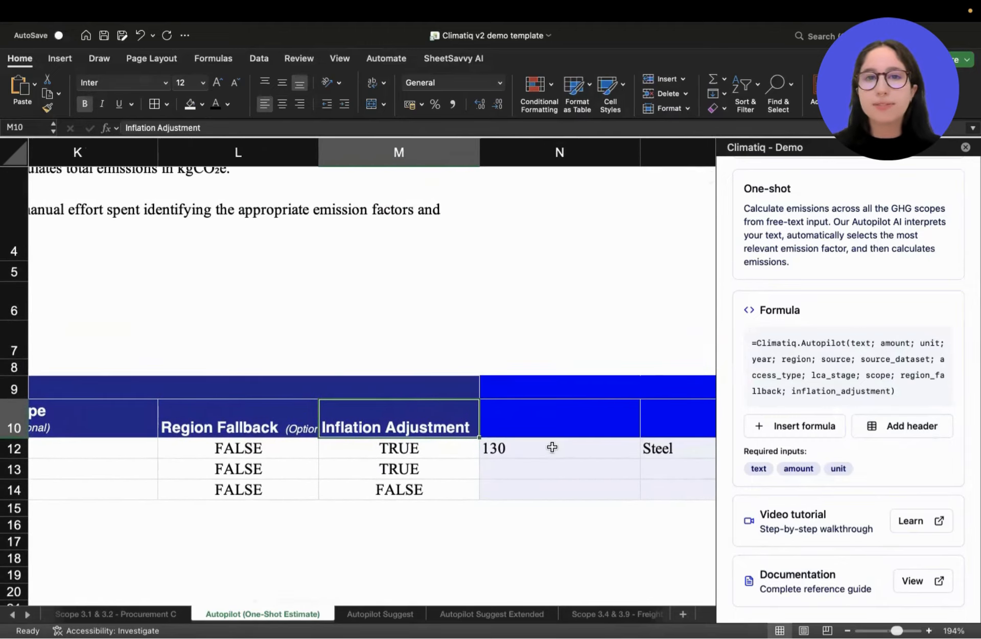
pyautogui.hscroll(-3, 552, 447)
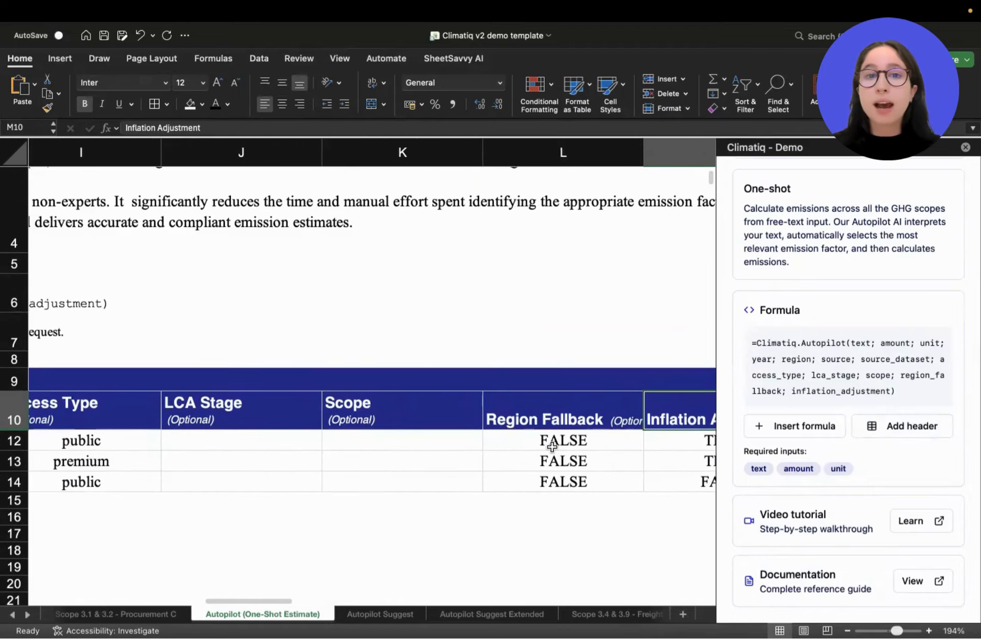
pyautogui.hscroll(3, 552, 448)
# Clear the existing formula in cell N12 and start a new CLIMATIQ.AUTOPILOT formula there.
pyautogui.click(354, 424)
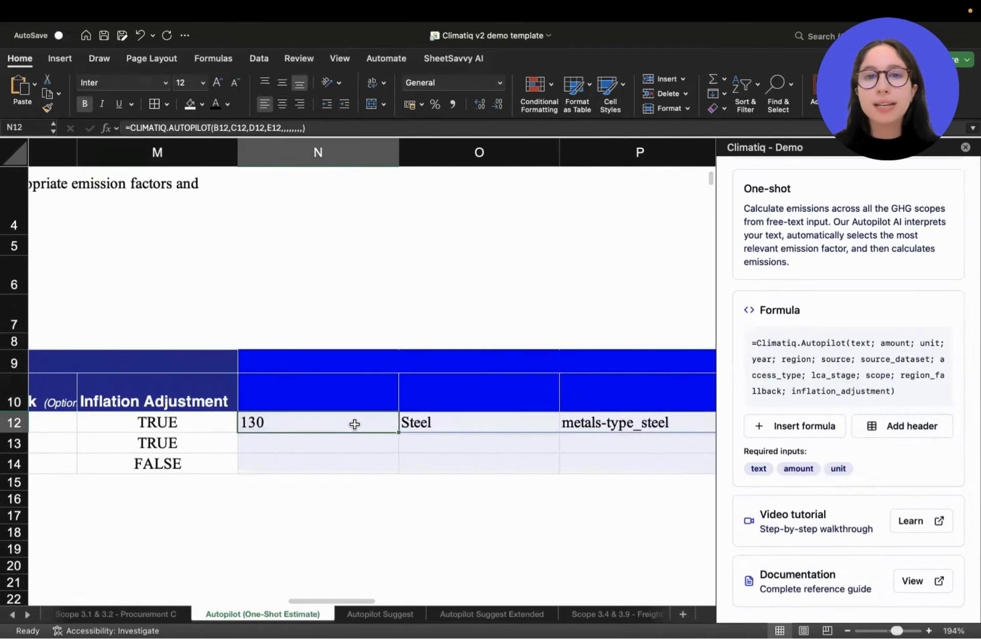
pyautogui.press('Delete')
pyautogui.write('=auto')
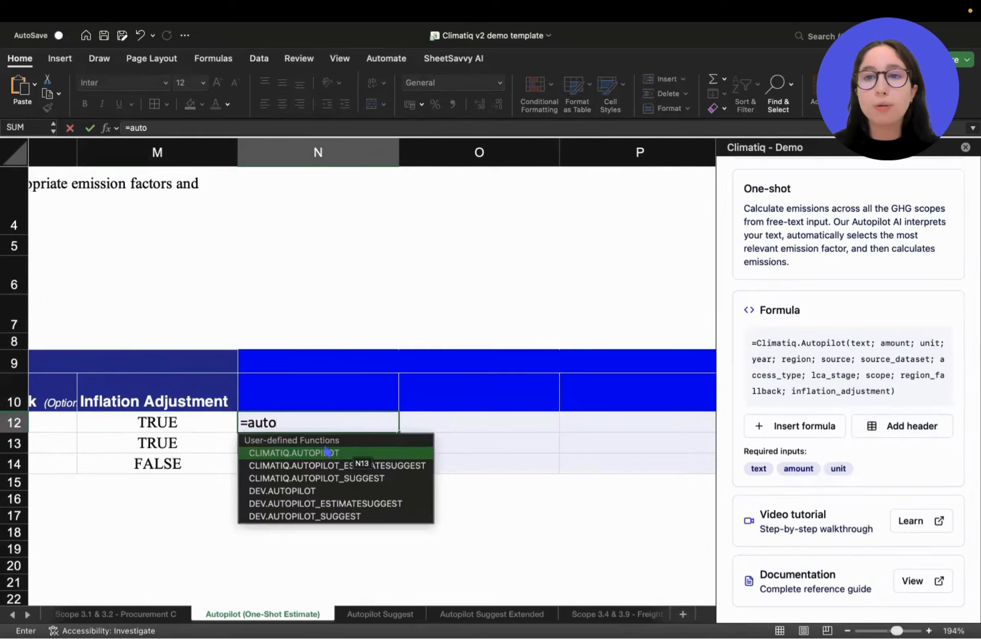
pyautogui.doubleClick(328, 452)
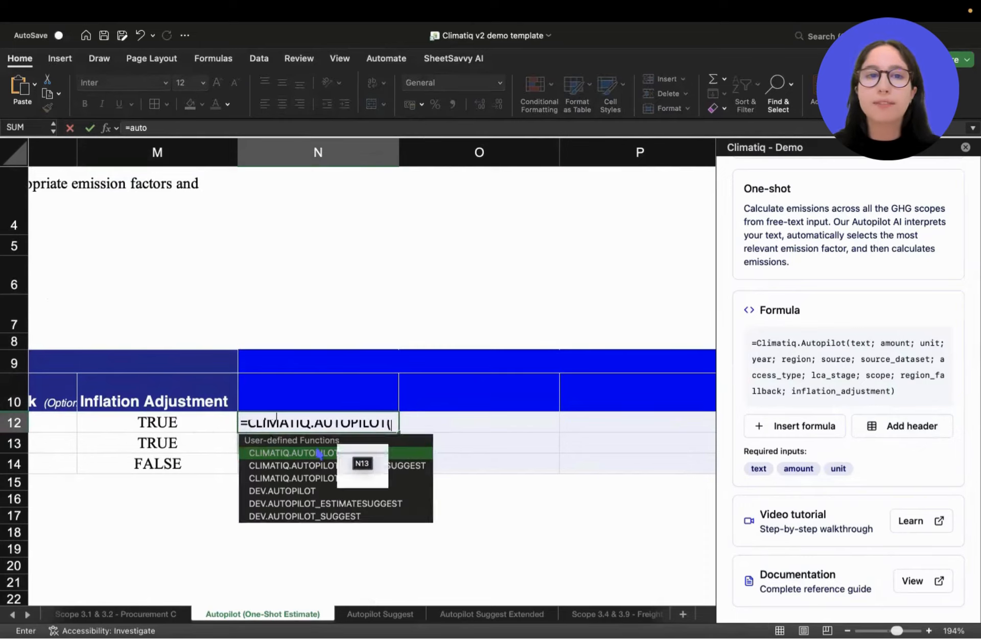
# Supply the formula's text, amount, unit and year arguments from the steel row's cells B12, C12, D12 and E12.
pyautogui.scroll(-6, 272, 334)
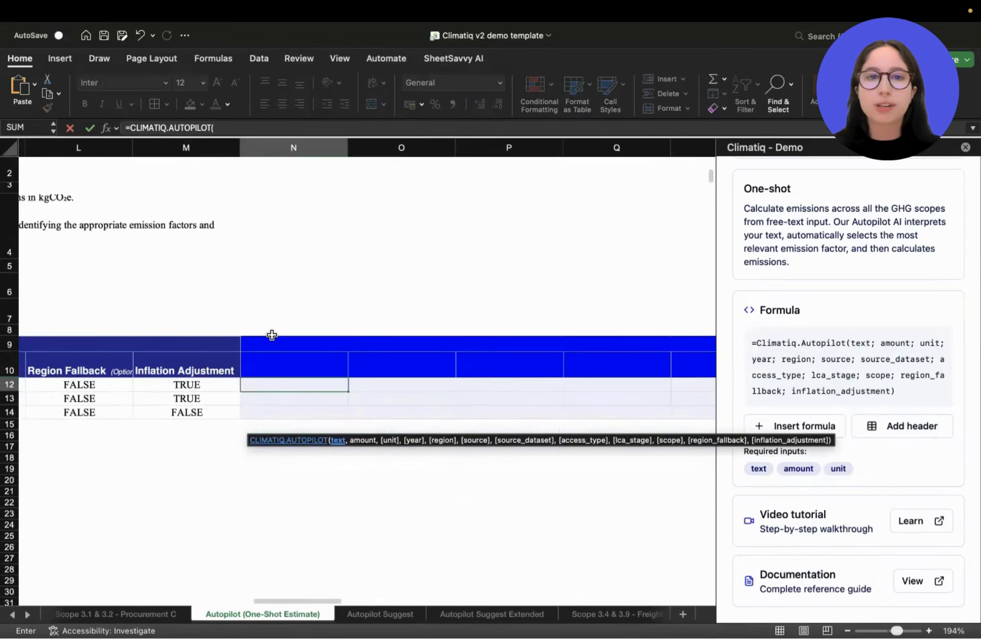
pyautogui.hscroll(-10, 274, 338)
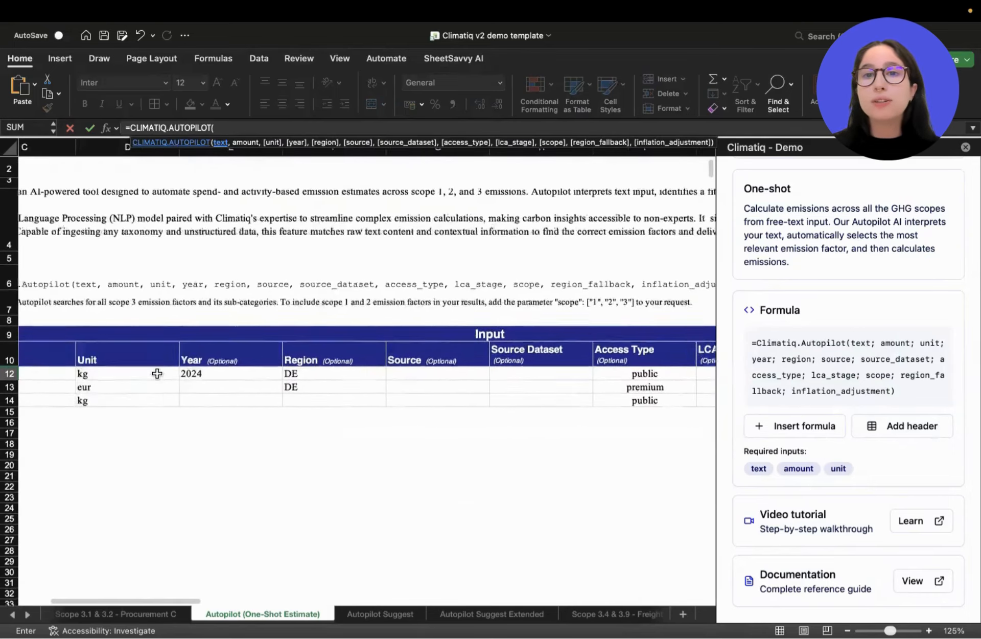
pyautogui.hscroll(-2, 99, 373)
pyautogui.click(102, 375)
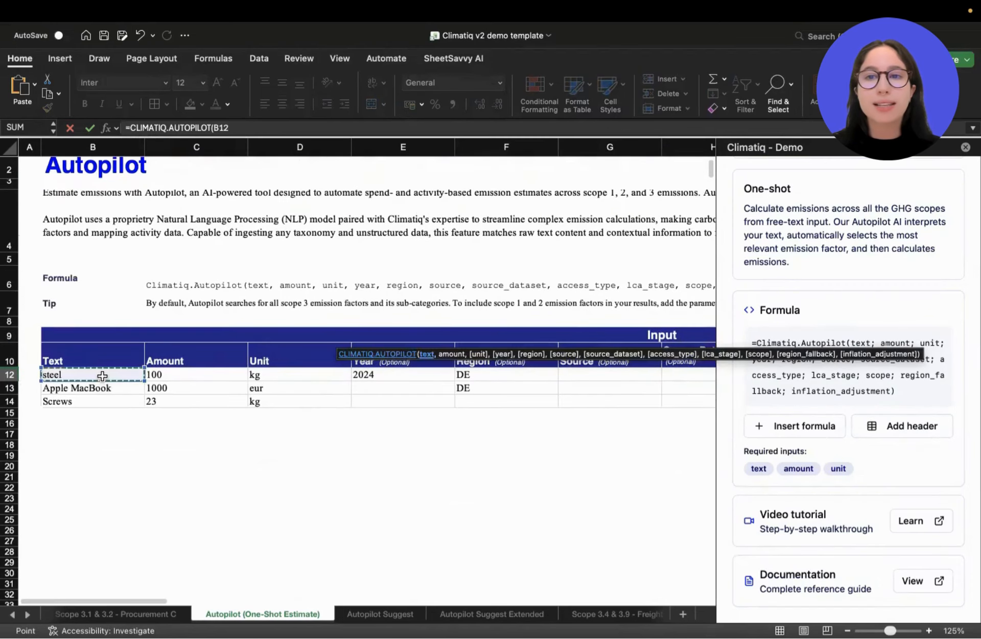
pyautogui.write(',')
pyautogui.click(173, 377)
pyautogui.write(',')
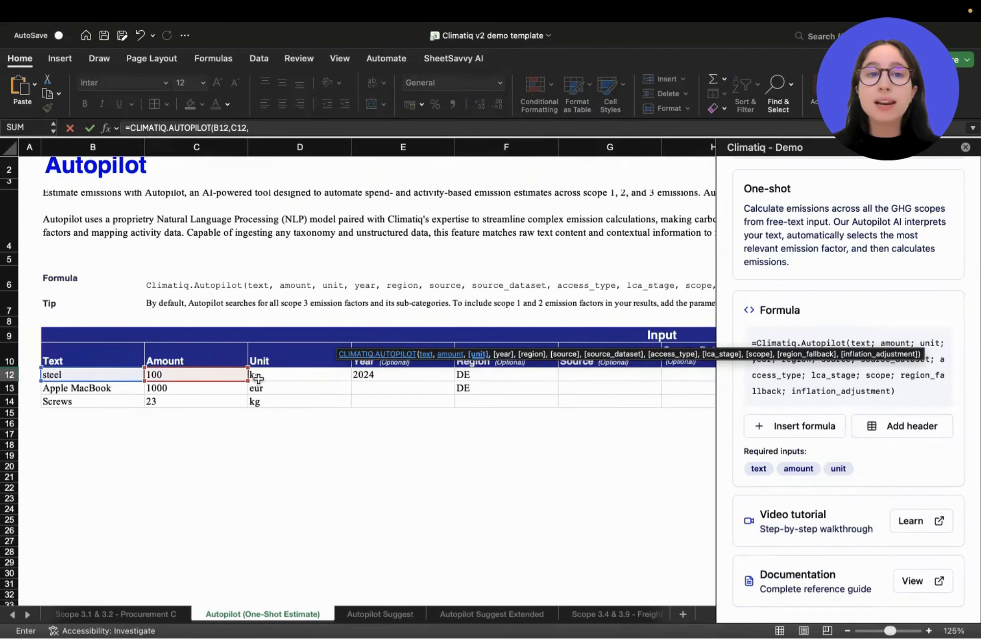
pyautogui.click(262, 378)
pyautogui.write(',')
pyautogui.click(377, 374)
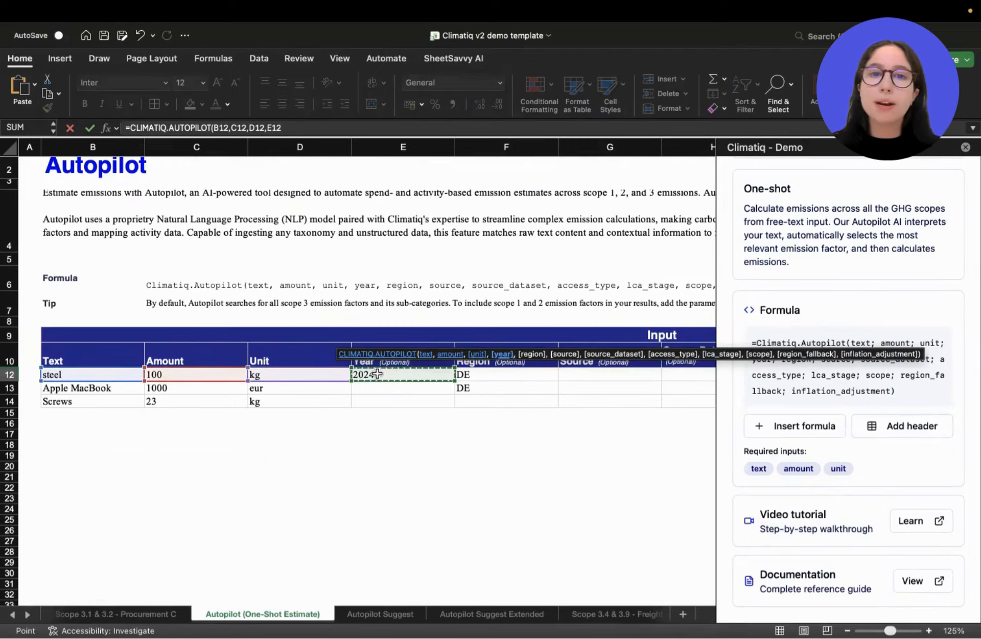
# Add the steel row's region, source and source dataset cells F12, G12 and H12 as the formula's following arguments.
pyautogui.write(',')
pyautogui.click(479, 374)
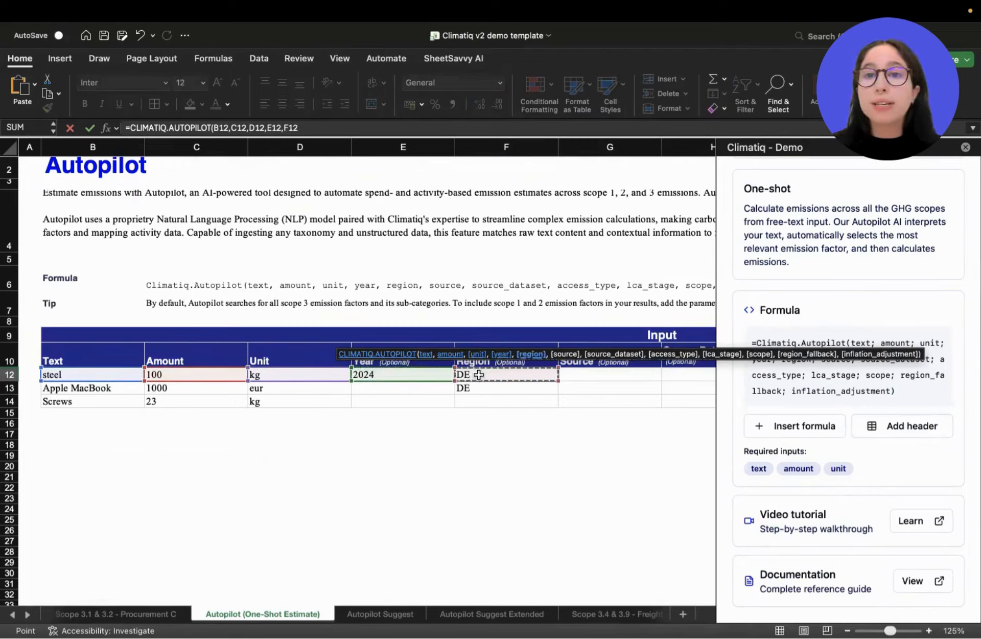
pyautogui.write(',')
pyautogui.click(587, 373)
pyautogui.write(',')
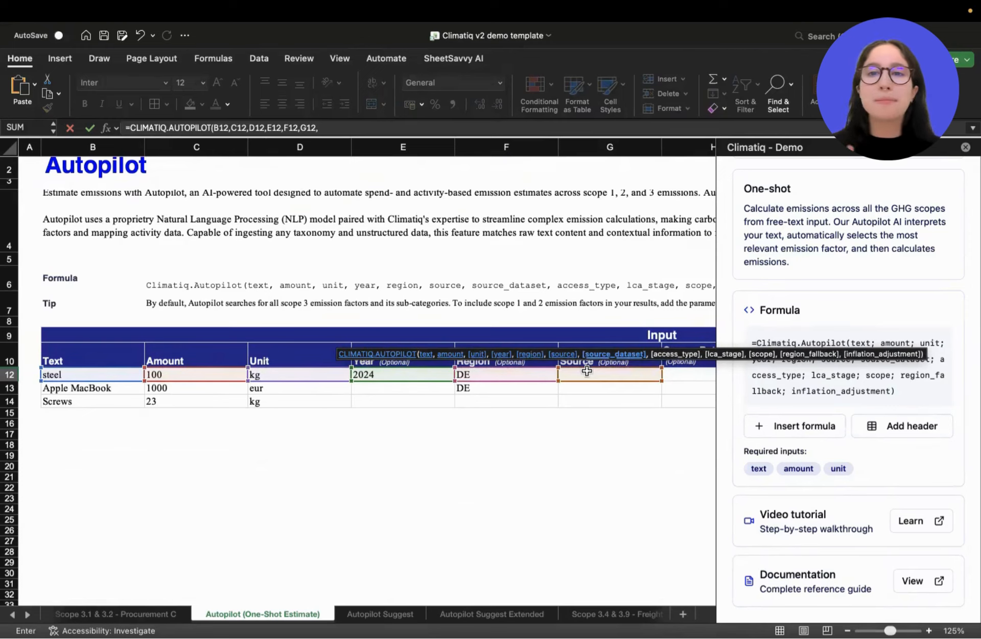
pyautogui.hscroll(5, 579, 400)
pyautogui.click(565, 397)
pyautogui.write(',')
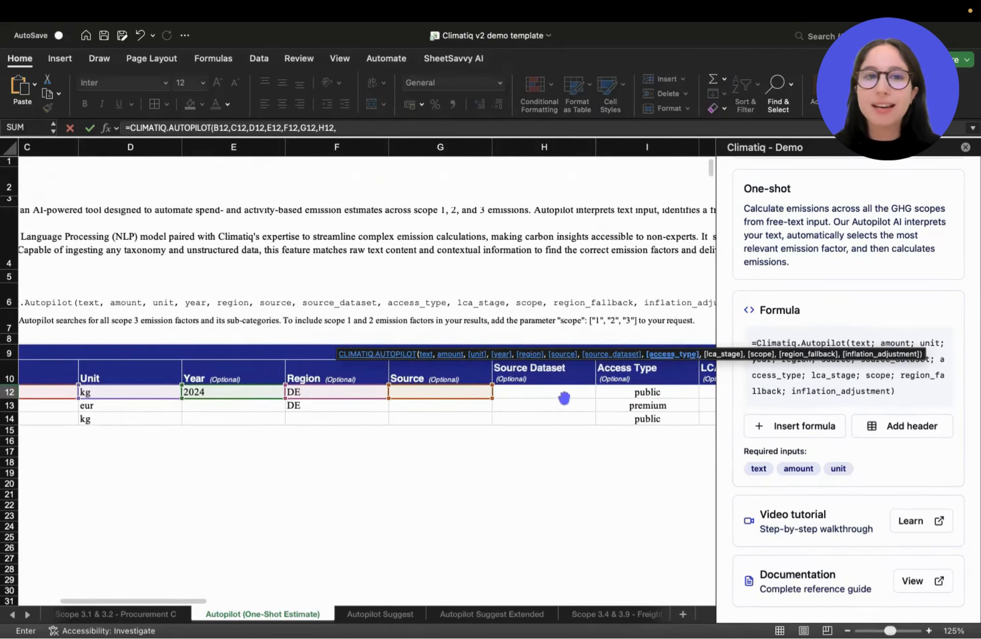
# Add the access type, LCA stage and scope cells I12, J12 and K12 to the Autopilot formula.
pyautogui.click(624, 392)
pyautogui.write(',')
pyautogui.hscroll(4, 624, 394)
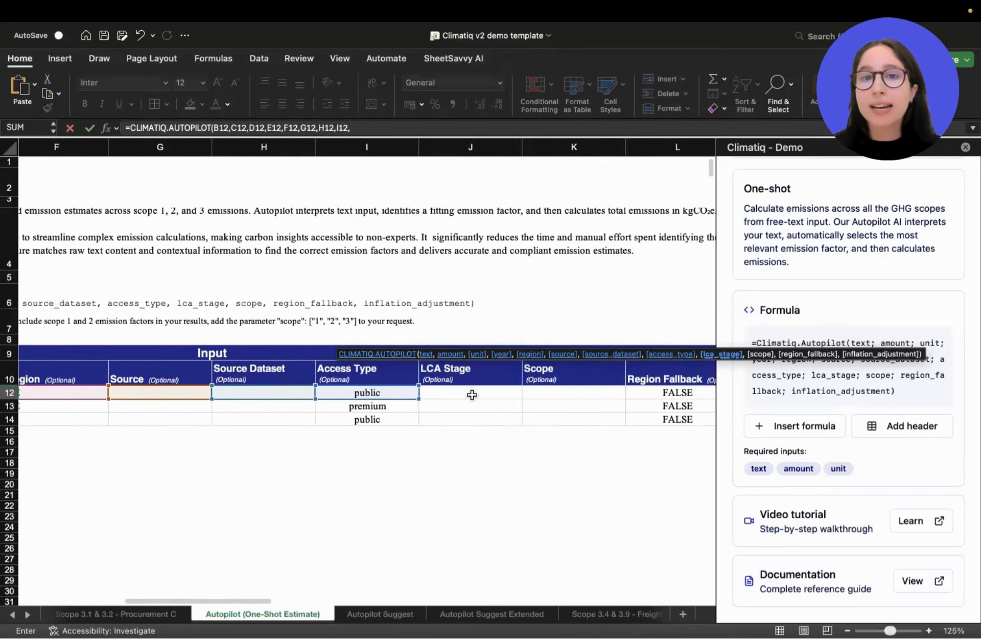
pyautogui.click(472, 395)
pyautogui.write(',')
pyautogui.click(563, 394)
pyautogui.write(',')
pyautogui.hscroll(4, 565, 394)
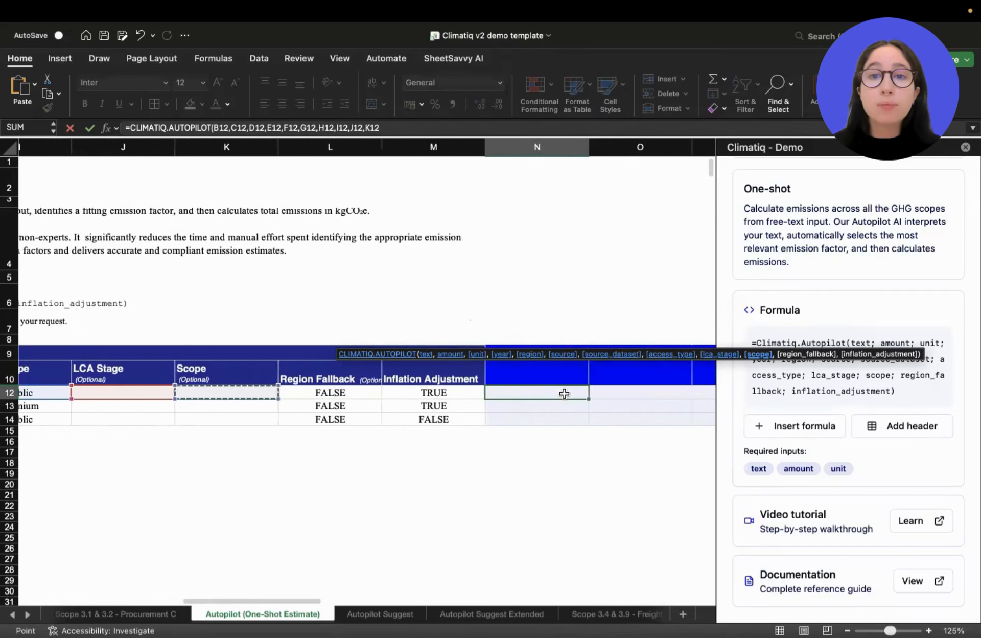
# Complete the Autopilot formula with region fallback L12 and inflation adjustment M12, and calculate the estimate.
pyautogui.click(317, 391)
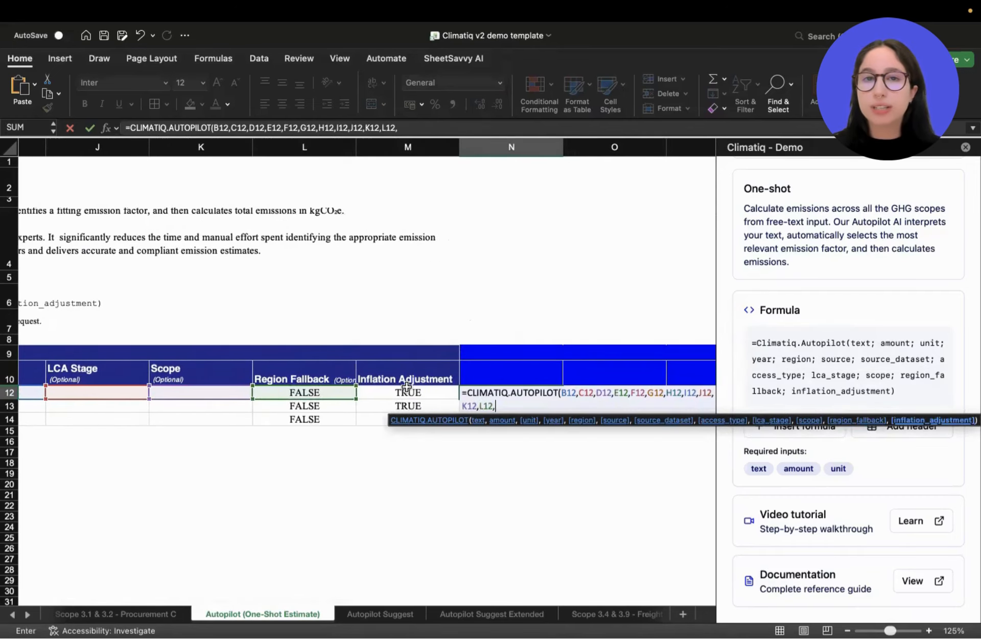
pyautogui.write(',')
pyautogui.click(409, 394)
pyautogui.press('Return')
# Add the One-shot output headers to the blank header row above the steel result, starting in cell N10.
pyautogui.hscroll(5, 471, 423)
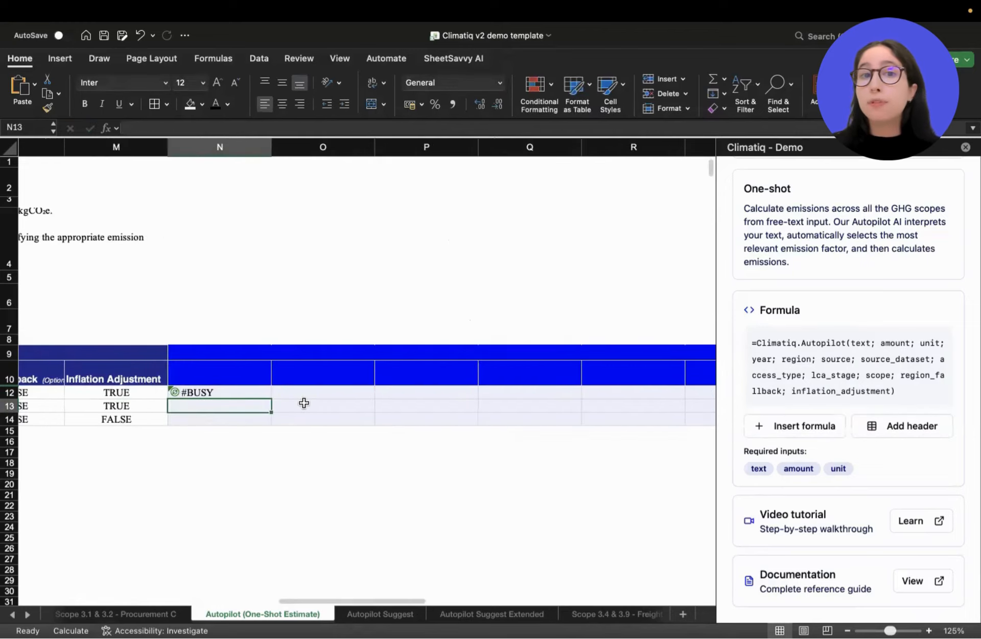
pyautogui.scroll(5, 304, 403)
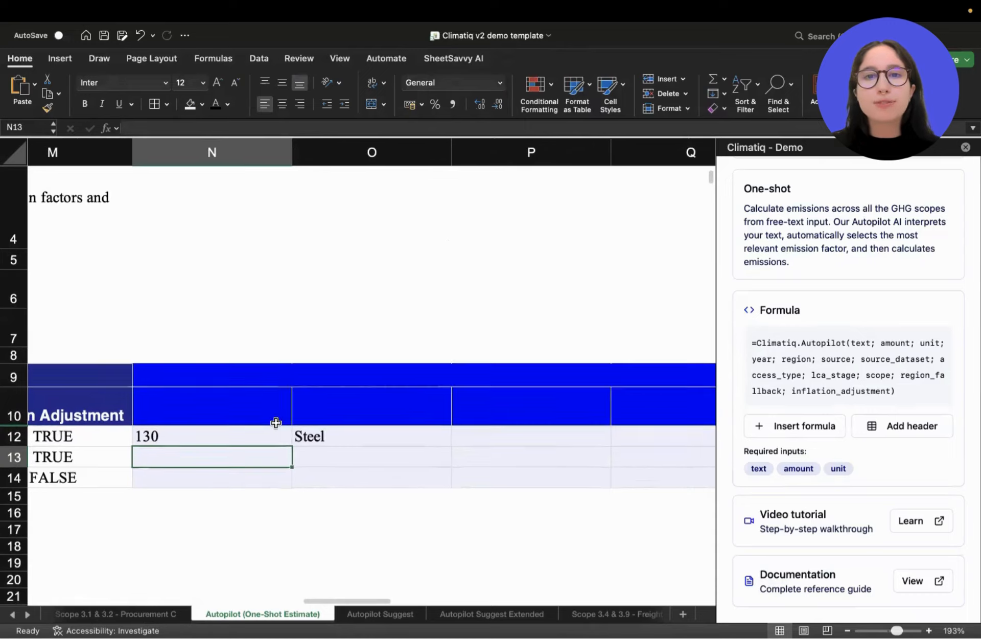
pyautogui.click(284, 393)
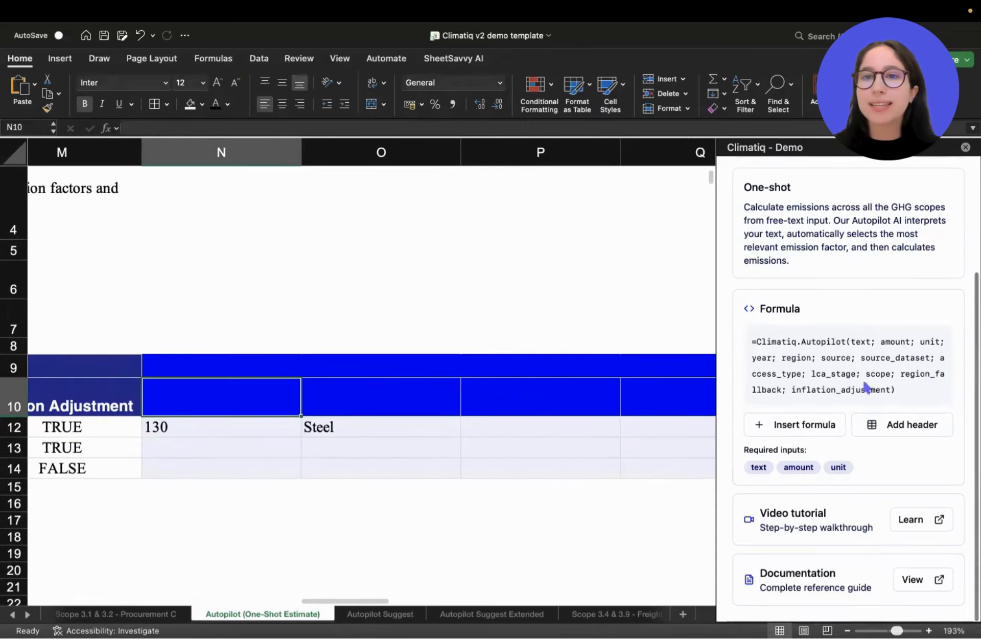
pyautogui.click(902, 426)
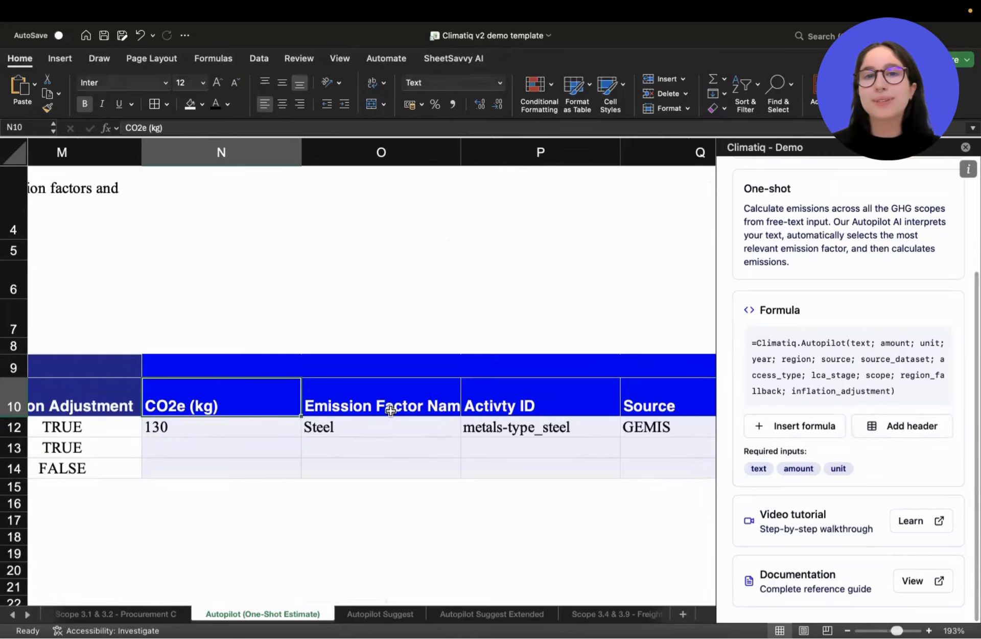
# Look over the output columns through Notices and examine the steel row's CO2e (kg) result.
pyautogui.hscroll(10, 310, 420)
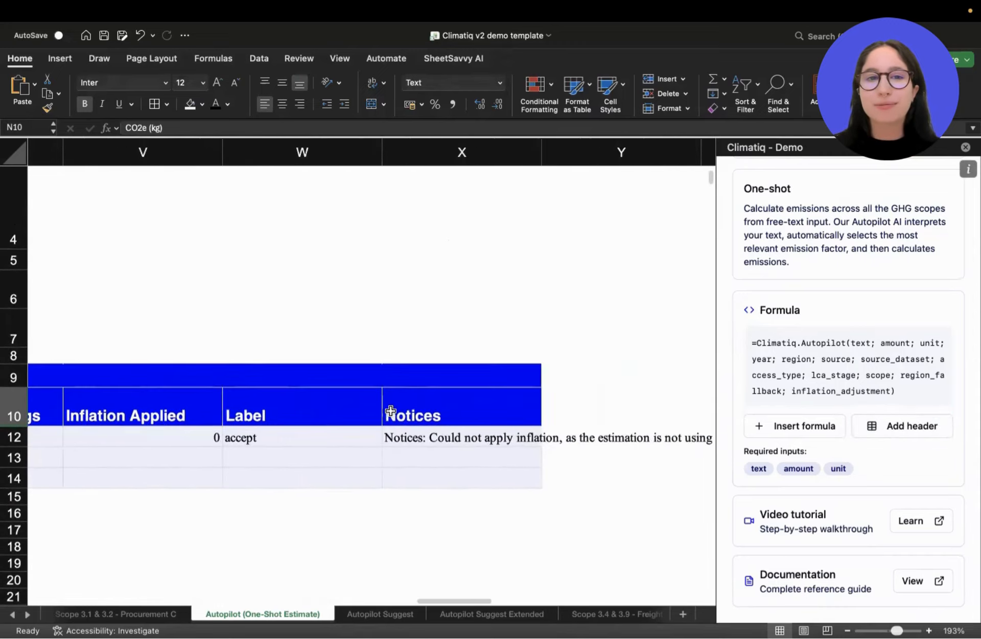
pyautogui.hscroll(-10, 391, 410)
pyautogui.hscroll(1, 397, 411)
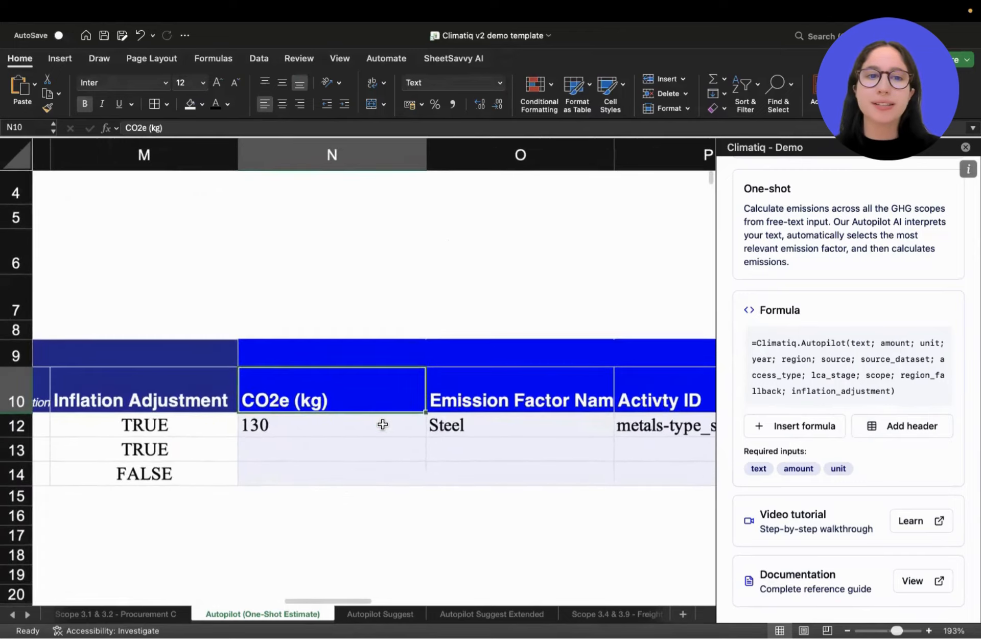
pyautogui.scroll(3, 380, 426)
pyautogui.moveTo(340, 397); pyautogui.dragTo(338, 420)
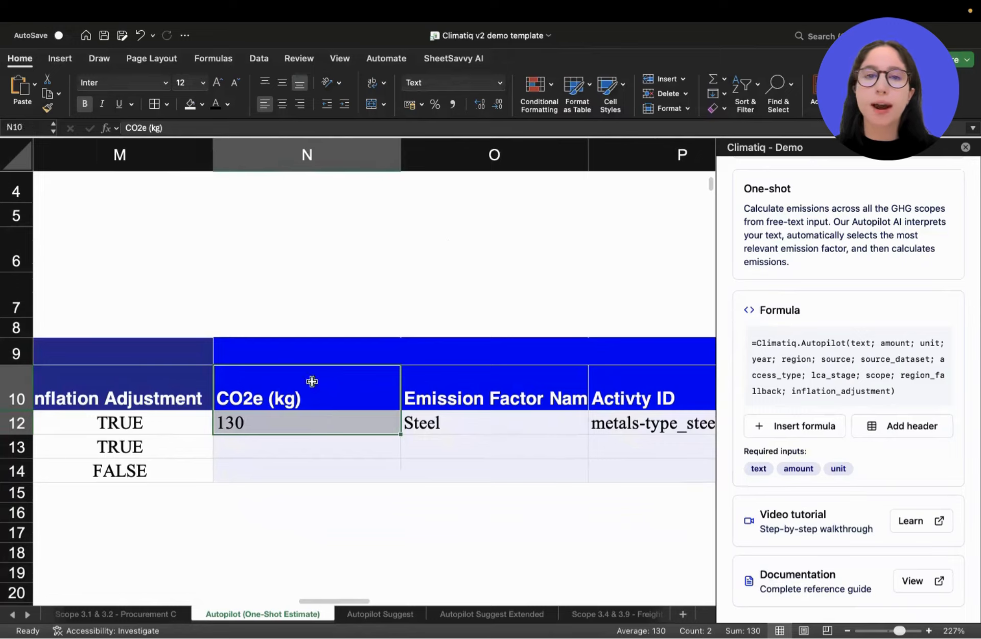
pyautogui.hscroll(3, 493, 425)
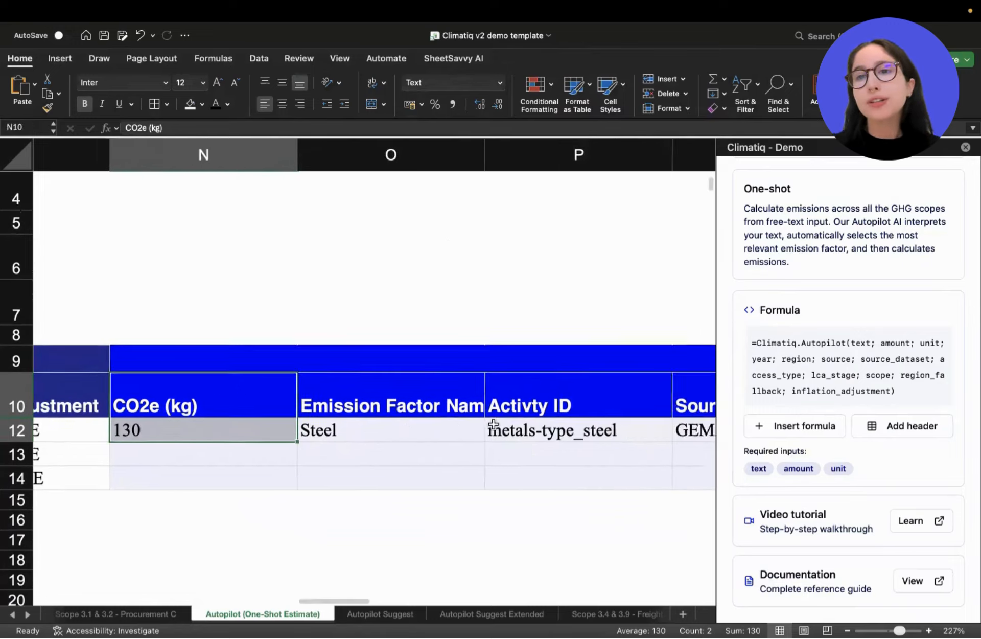
pyautogui.scroll(-1, 454, 412)
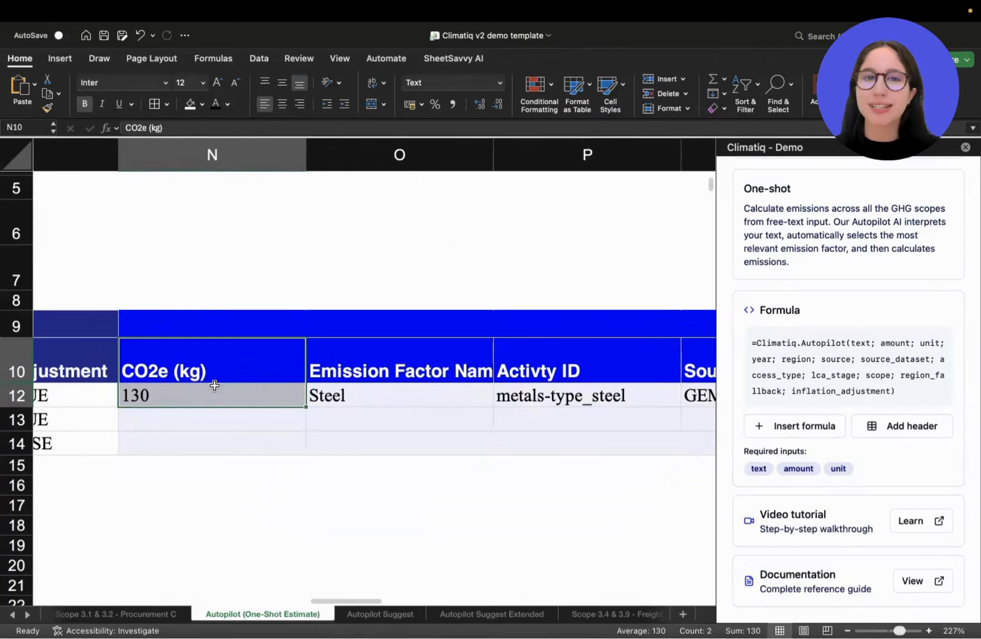
# Examine the steel row's emission factor name, activity ID and source outputs under their headers.
pyautogui.moveTo(405, 369); pyautogui.dragTo(406, 394)
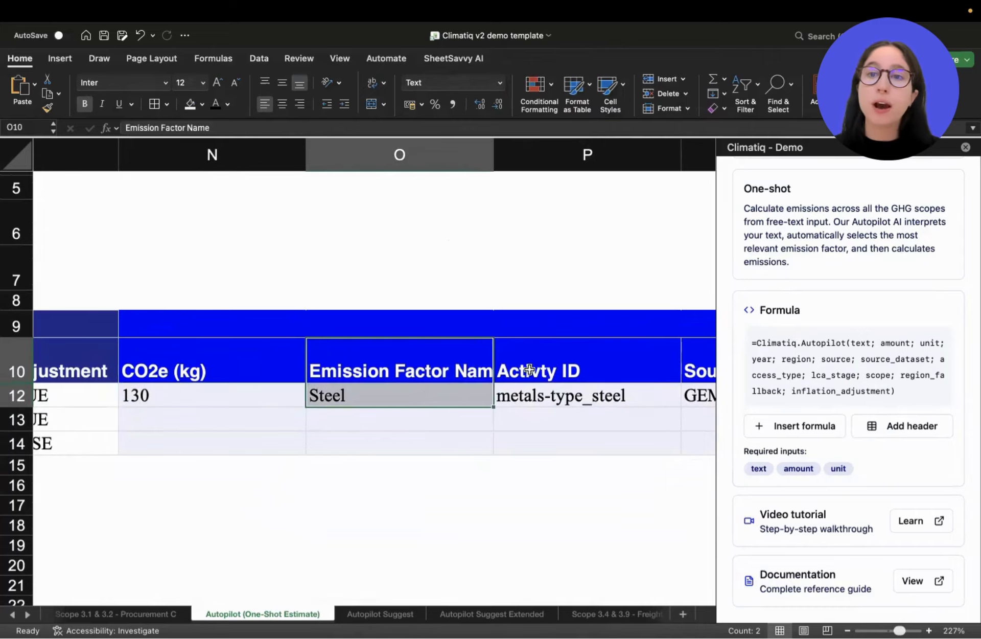
pyautogui.moveTo(529, 369); pyautogui.dragTo(530, 394)
pyautogui.hscroll(3, 554, 390)
pyautogui.scroll(1, 487, 390)
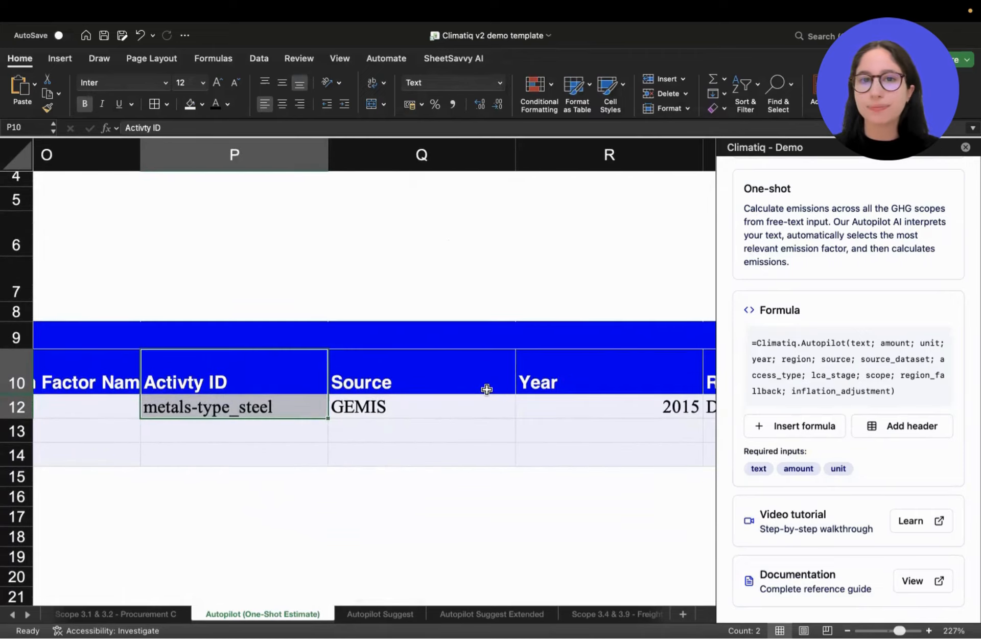
pyautogui.moveTo(442, 385); pyautogui.dragTo(443, 403)
pyautogui.hscroll(5, 521, 422)
pyautogui.scroll(1, 521, 422)
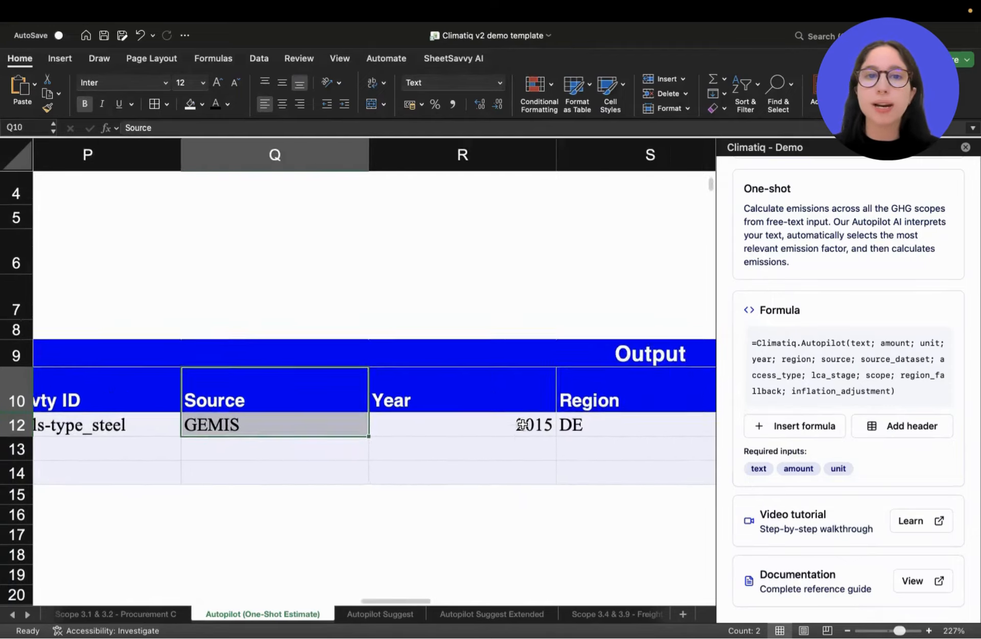
# Examine the steel row's ID, Data Quality Flags and Inflation Applied outputs under their headers.
pyautogui.hscroll(10, 510, 397)
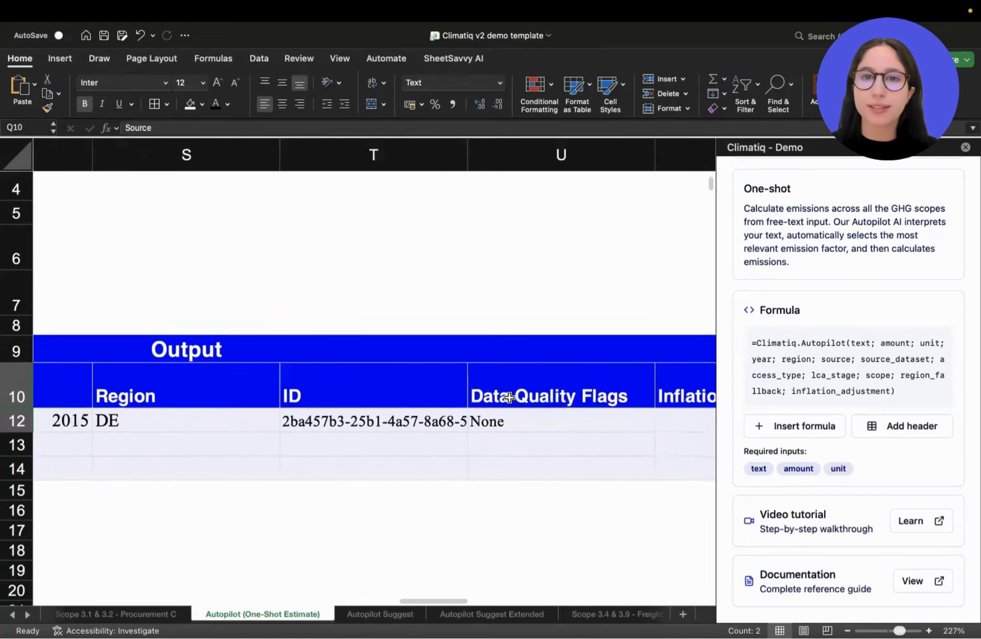
pyautogui.scroll(1, 509, 397)
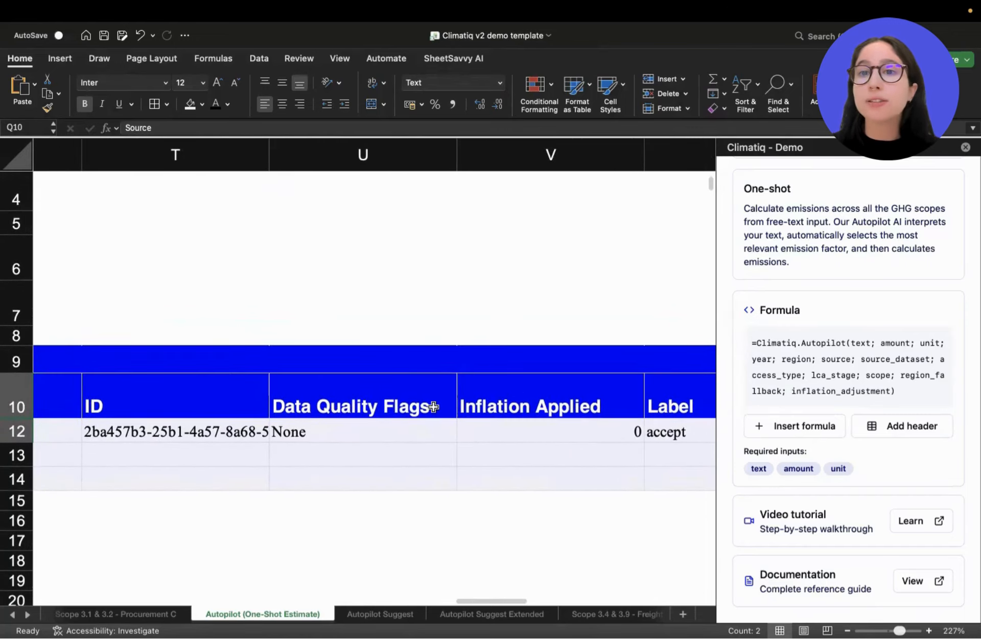
pyautogui.moveTo(221, 400); pyautogui.dragTo(224, 429)
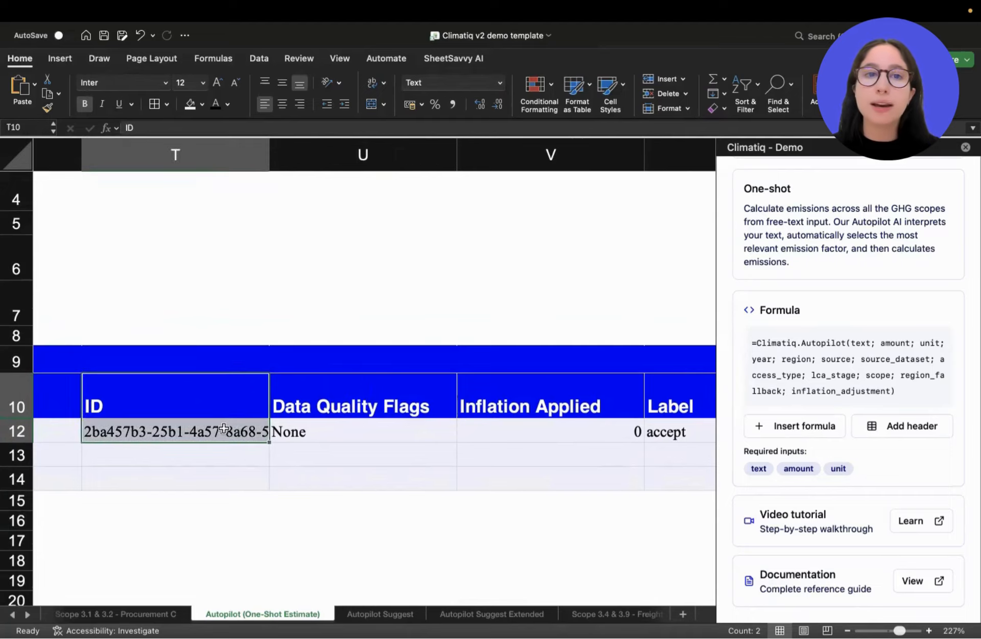
pyautogui.scroll(-3, 396, 416)
pyautogui.hscroll(5, 398, 421)
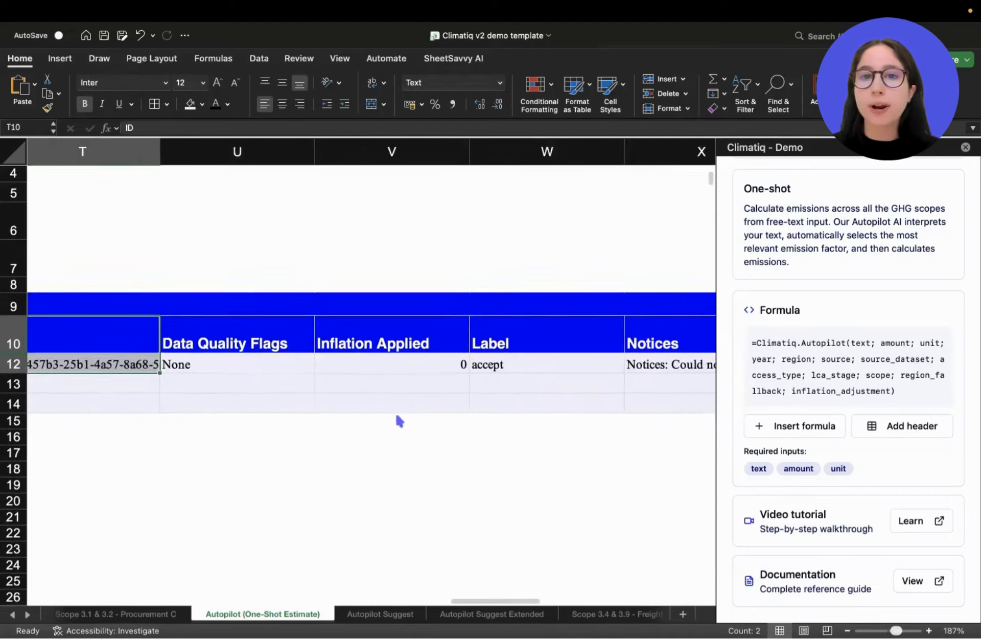
pyautogui.hscroll(-4, 400, 420)
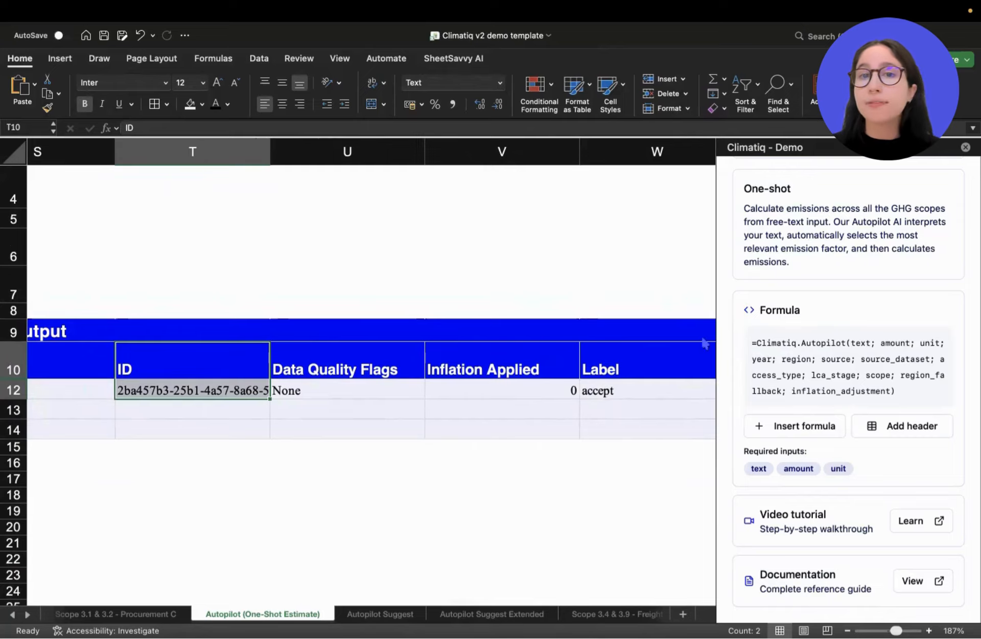
pyautogui.moveTo(398, 360); pyautogui.dragTo(550, 396)
pyautogui.hscroll(3, 550, 396)
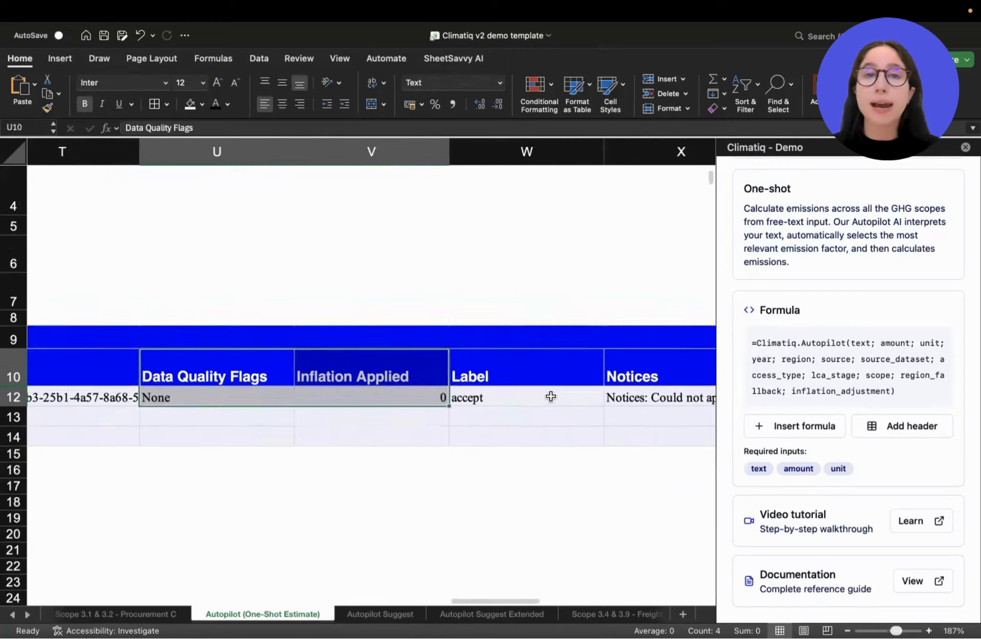
# Examine the steel row's Label output alongside its Inflation Applied output under their headers.
pyautogui.click(555, 396)
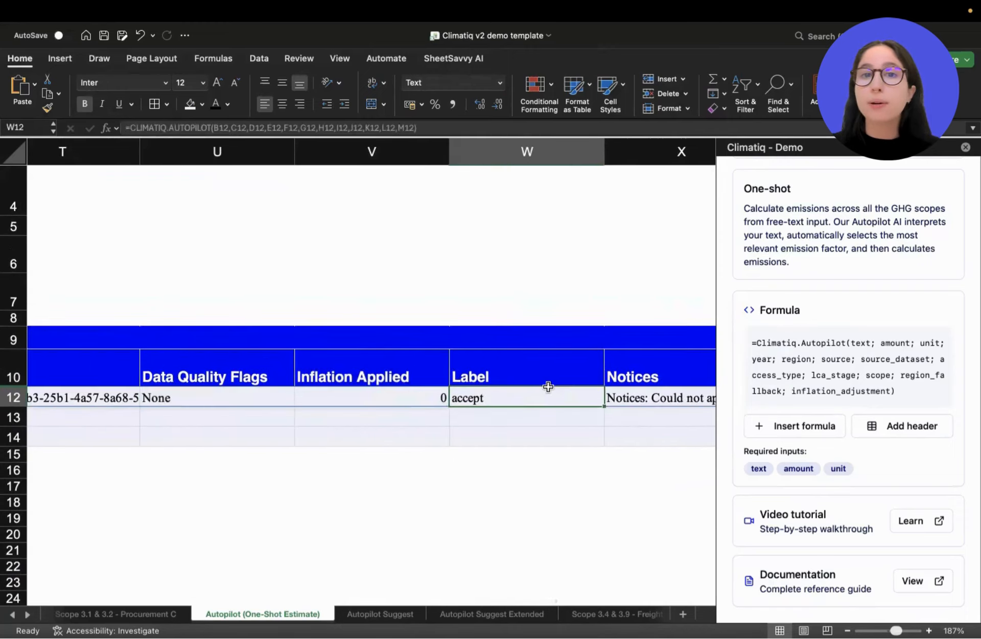
pyautogui.moveTo(399, 376); pyautogui.dragTo(400, 396)
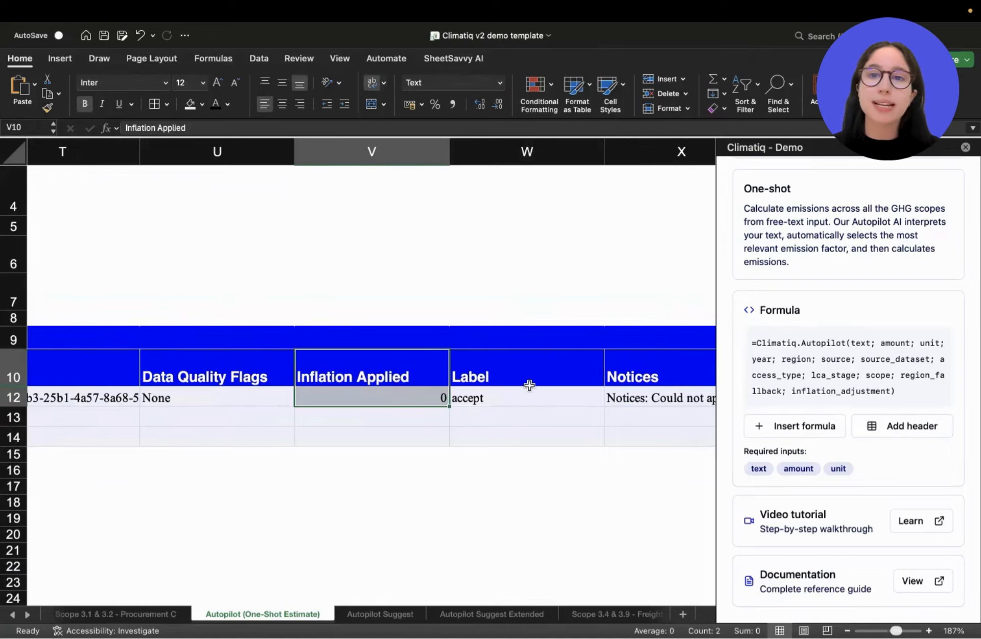
pyautogui.moveTo(527, 377); pyautogui.dragTo(527, 396)
# Compare the steel row's Notices output with its Inflation Adjustment input and CO2e (kg) result.
pyautogui.hscroll(4, 526, 397)
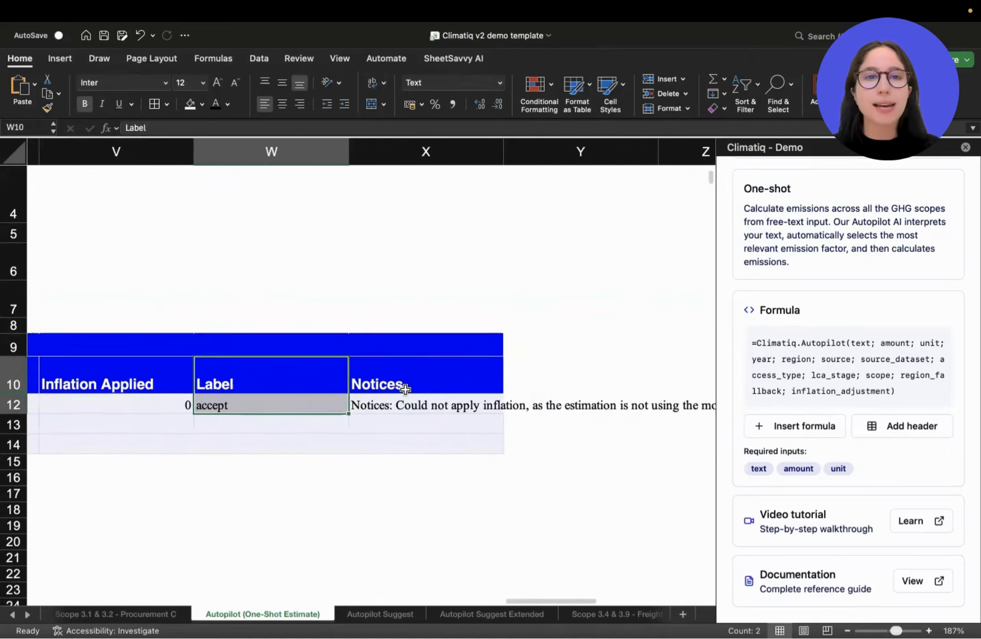
pyautogui.hscroll(-12, 403, 384)
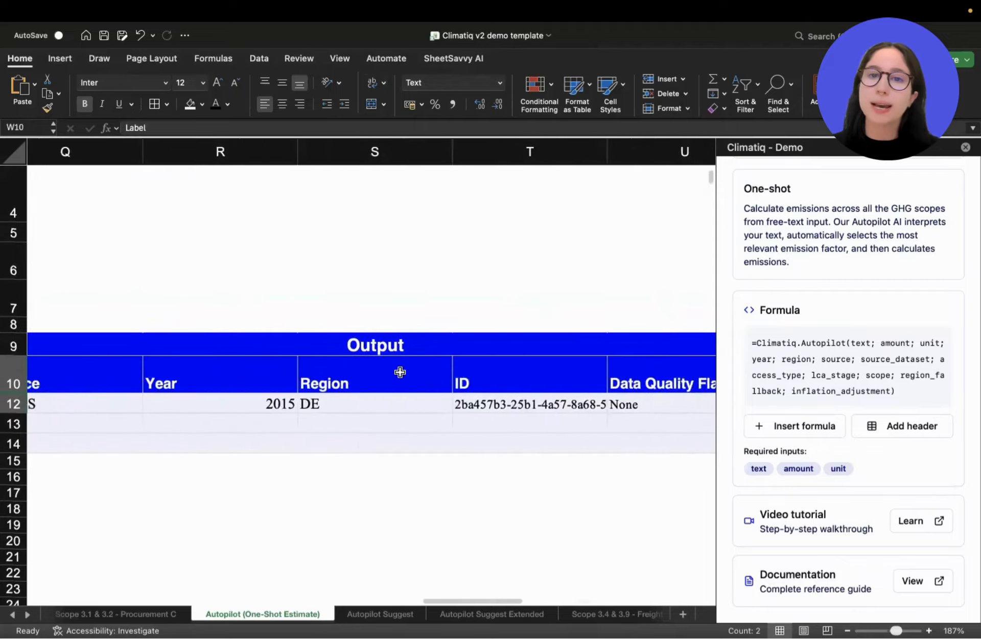
pyautogui.hscroll(-8, 401, 372)
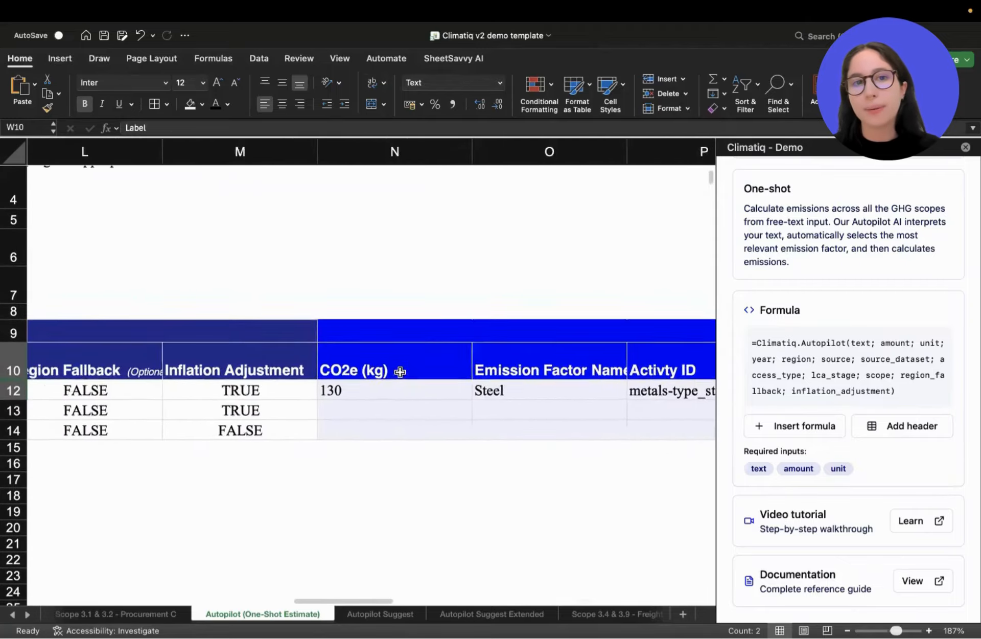
pyautogui.hscroll(-3, 401, 372)
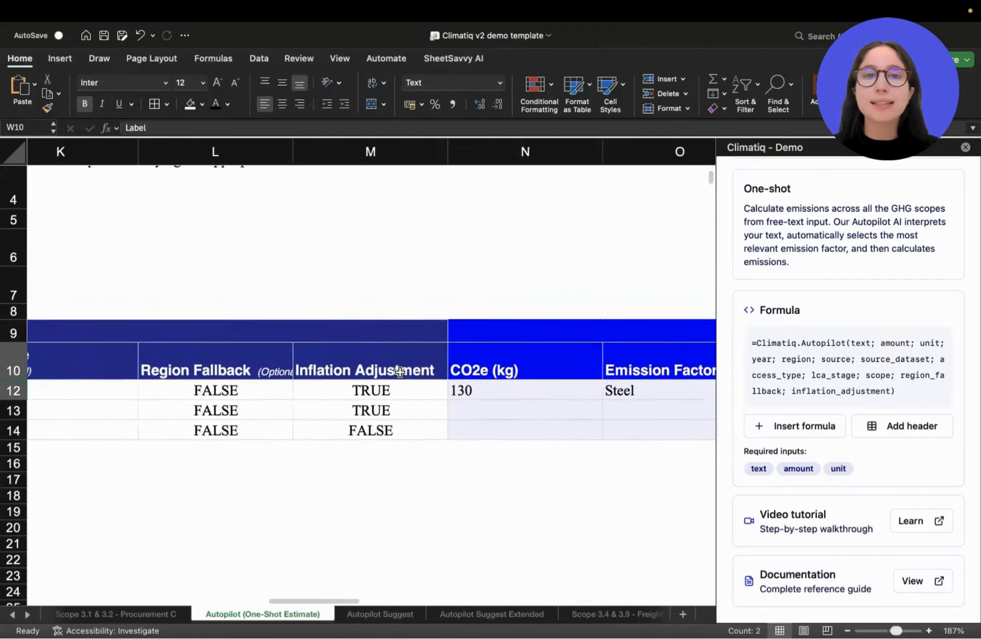
pyautogui.hscroll(12, 400, 372)
pyautogui.hscroll(10, 400, 372)
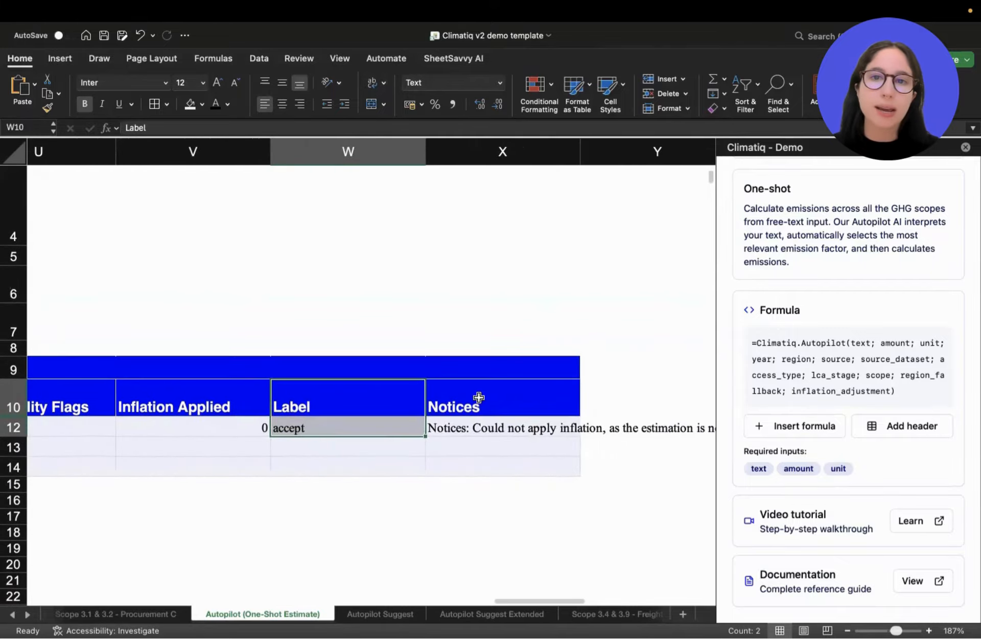
pyautogui.moveTo(480, 398); pyautogui.dragTo(478, 421)
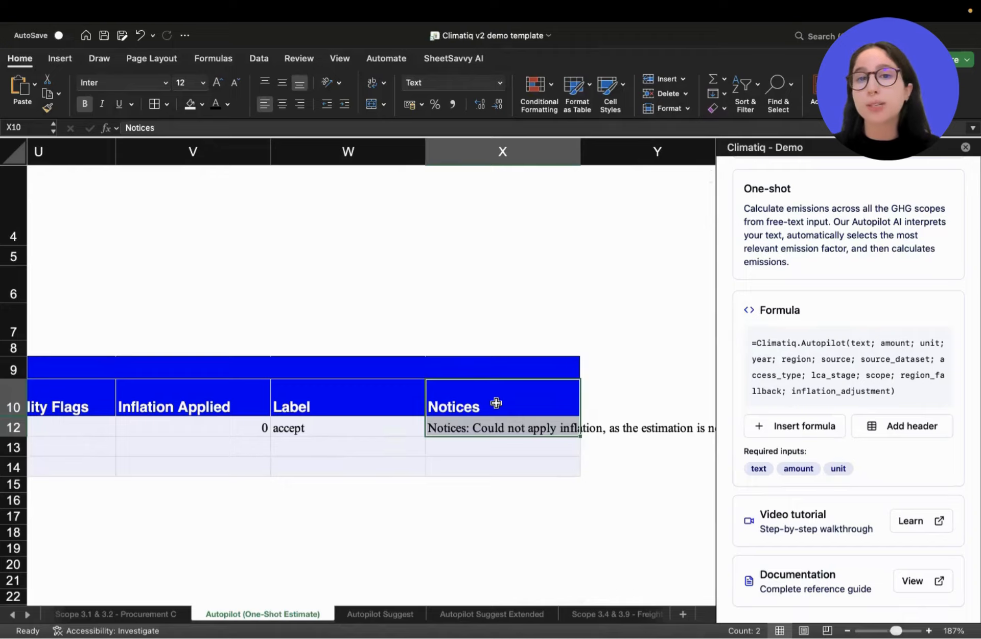
# Fill the Autopilot formula from N12 down to N14 for the Apple MacBook and Screws rows.
pyautogui.hscroll(-10, 496, 403)
pyautogui.click(361, 423)
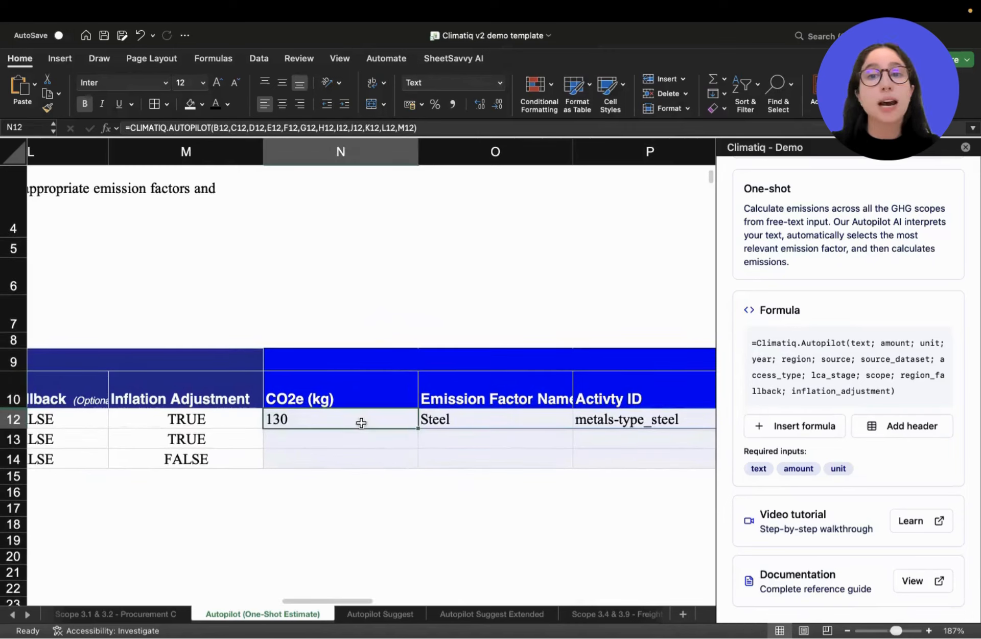
pyautogui.moveTo(417, 428); pyautogui.dragTo(410, 466)
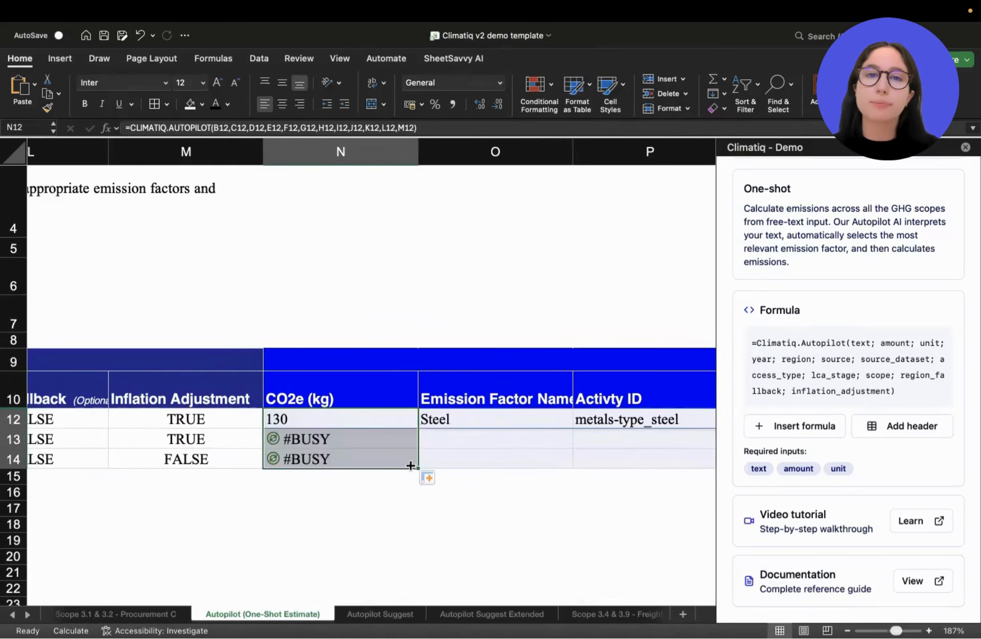
pyautogui.scroll(-5, 410, 466)
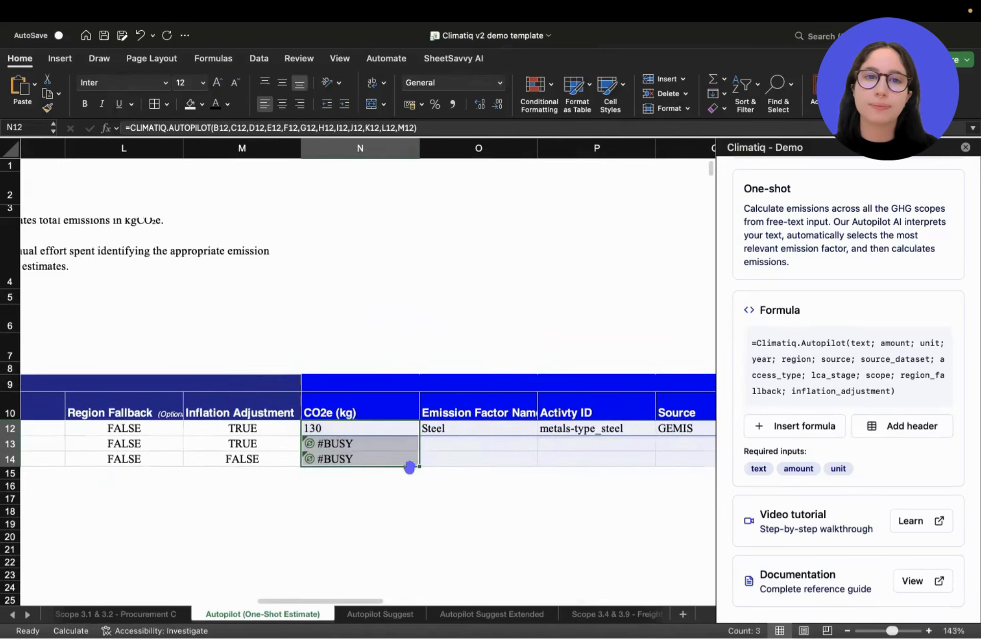
pyautogui.click(369, 481)
# Set the unit of the steel and Screws rows to eur in cells D12 and D14.
pyautogui.hscroll(-7, 369, 480)
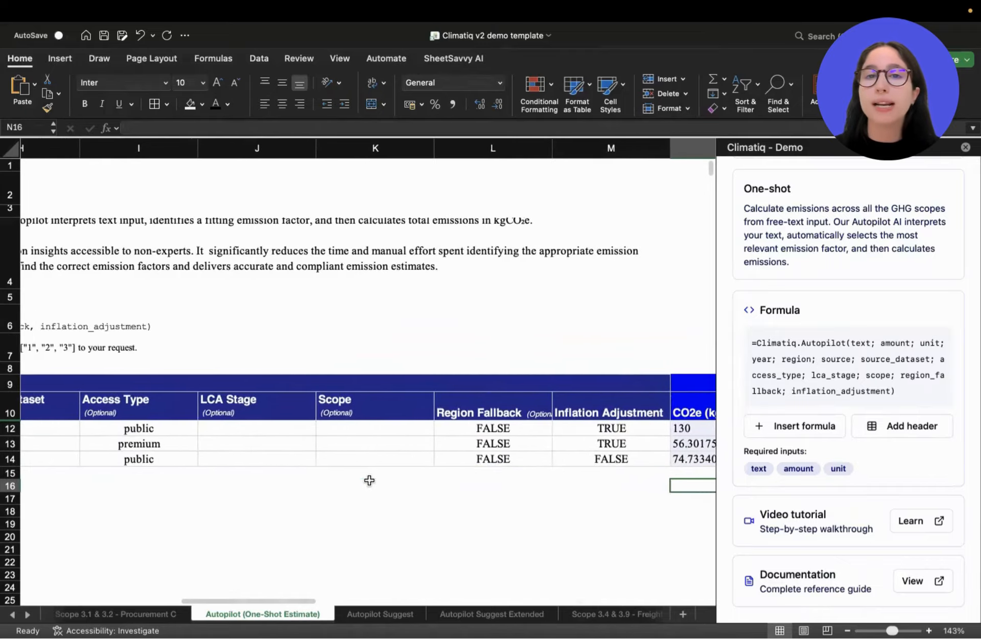
pyautogui.hscroll(-4, 369, 480)
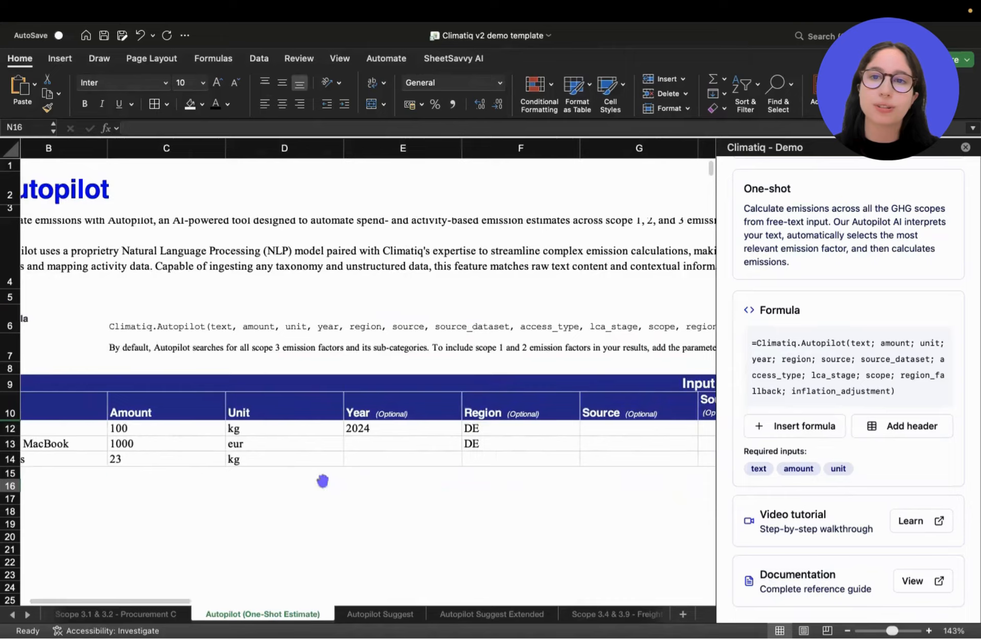
pyautogui.scroll(5, 278, 425)
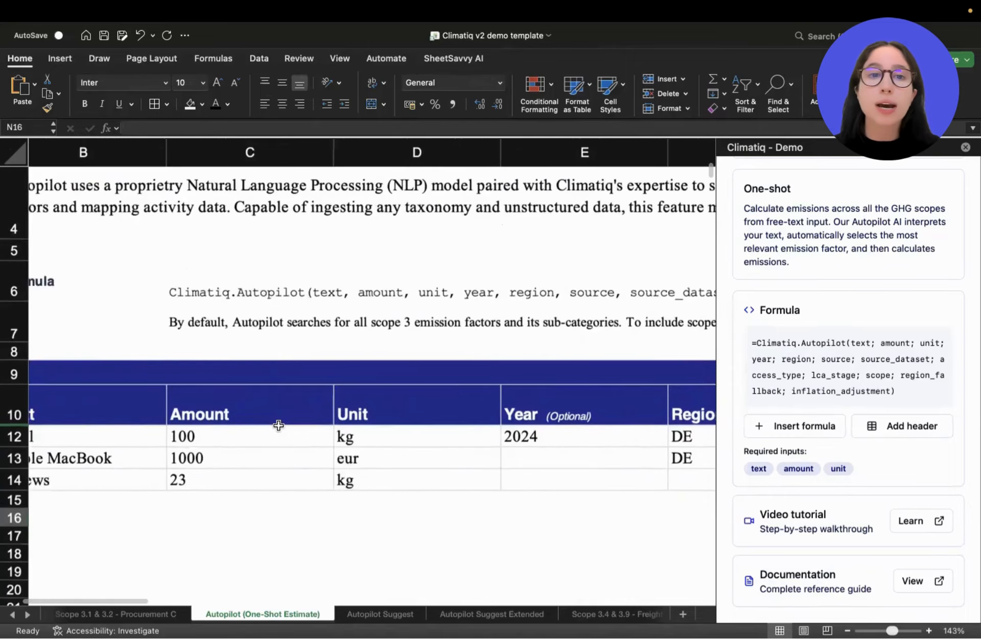
pyautogui.click(405, 463)
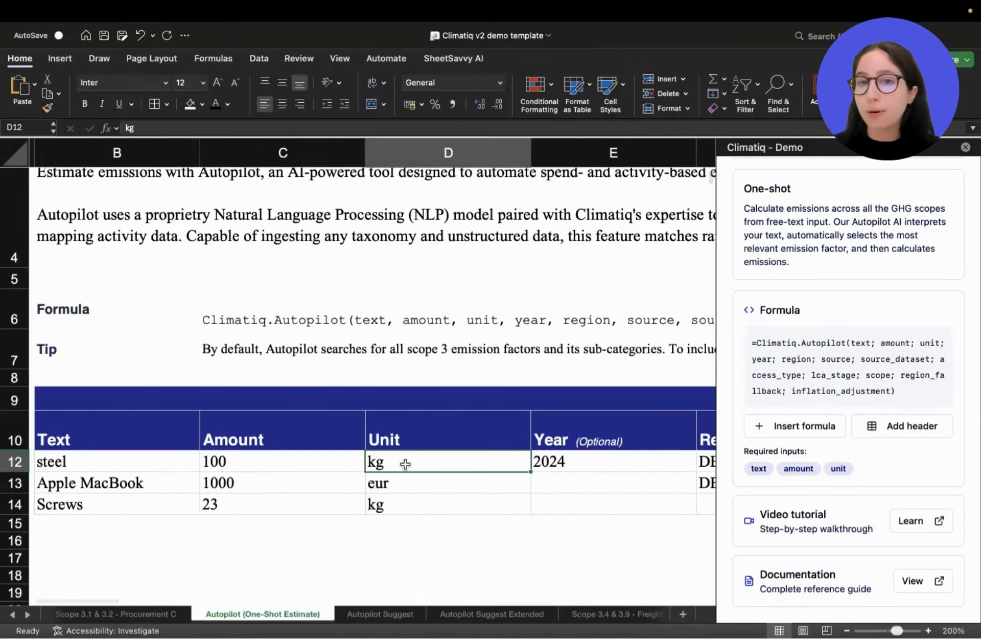
pyautogui.write('eur')
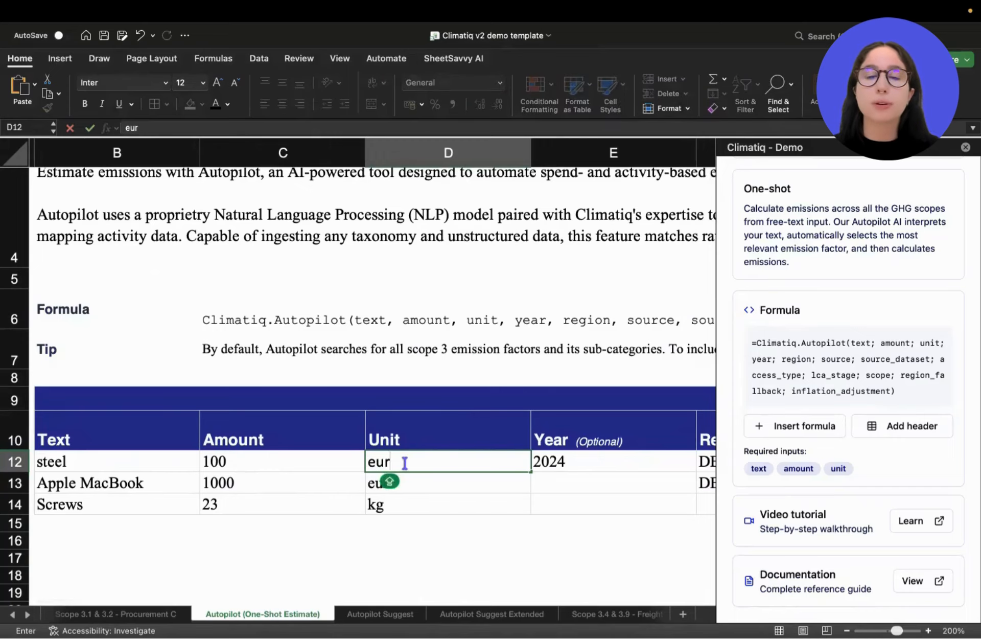
pyautogui.press('Return')
pyautogui.press('Return')
pyautogui.write('eu')
pyautogui.press('Return')
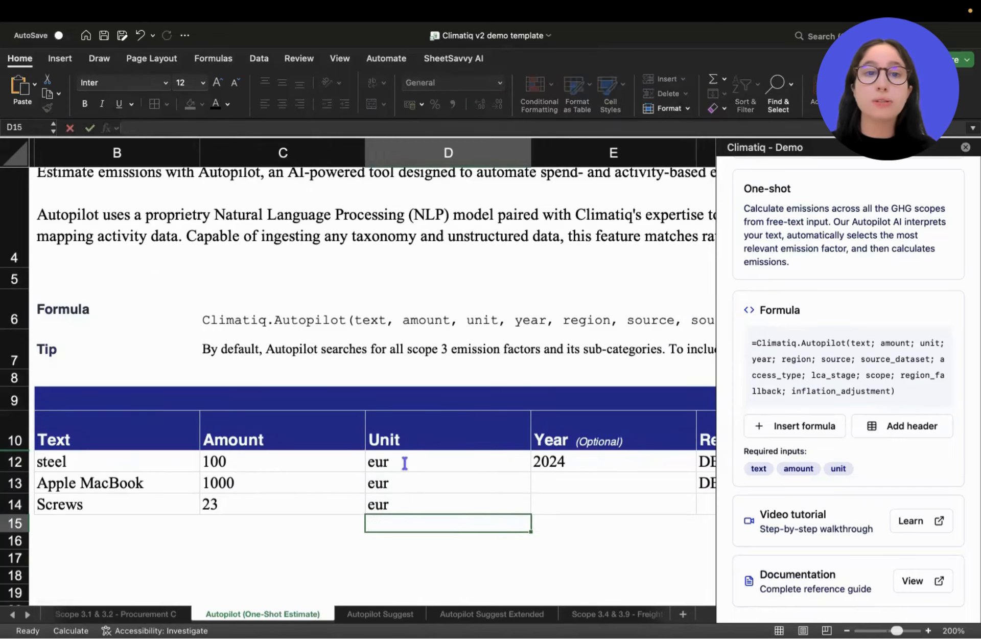
# Review the recalculated CO2e (kg), emission factor name, activity ID and source outputs for all three rows.
pyautogui.scroll(-5, 482, 483)
pyautogui.hscroll(10, 439, 466)
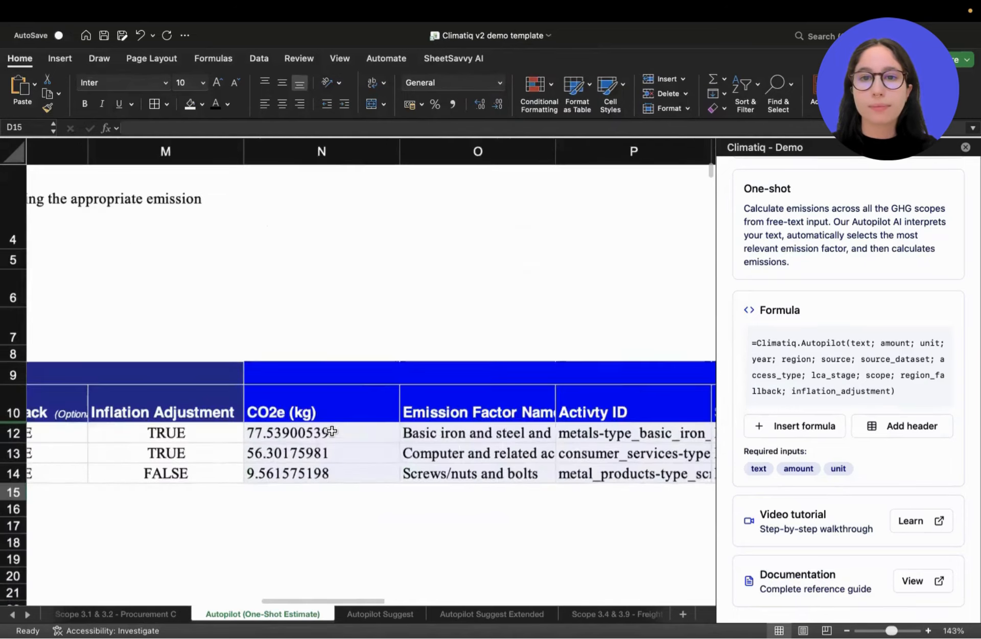
pyautogui.hscroll(3, 333, 431)
pyautogui.scroll(3, 335, 432)
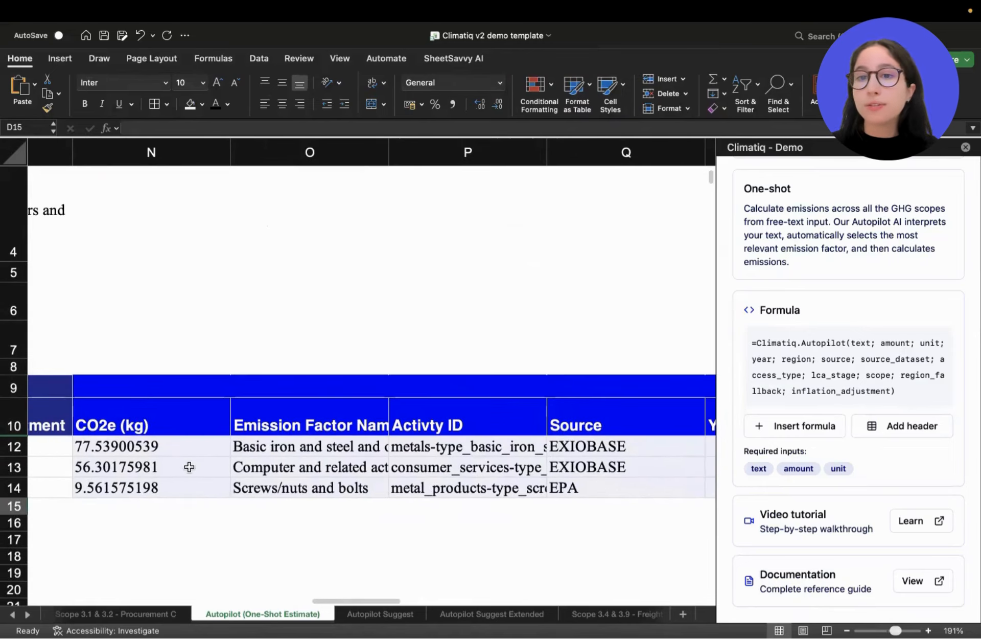
pyautogui.moveTo(190, 449); pyautogui.dragTo(490, 492)
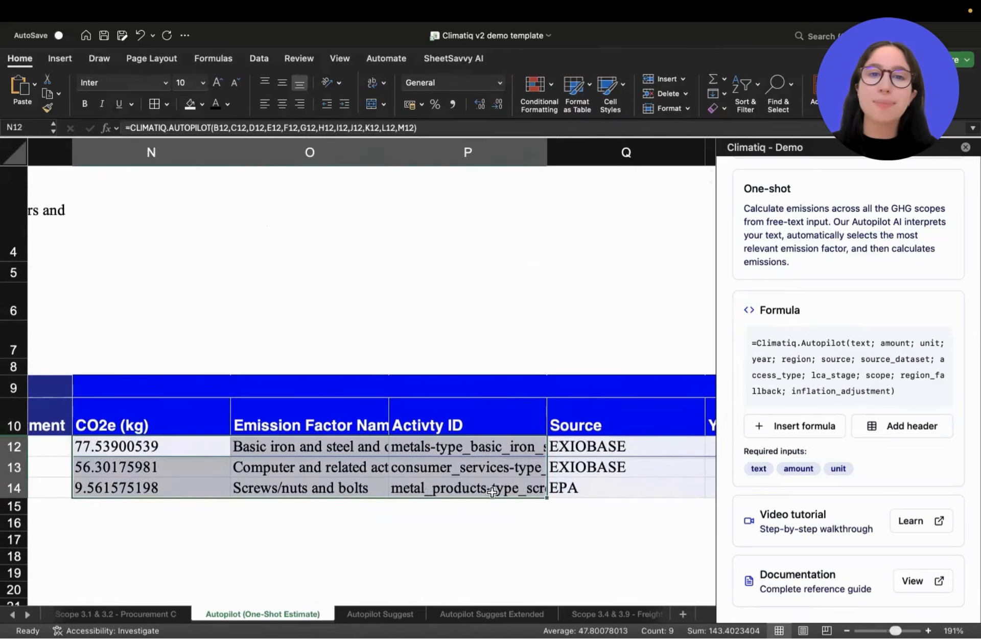
pyautogui.click(205, 448)
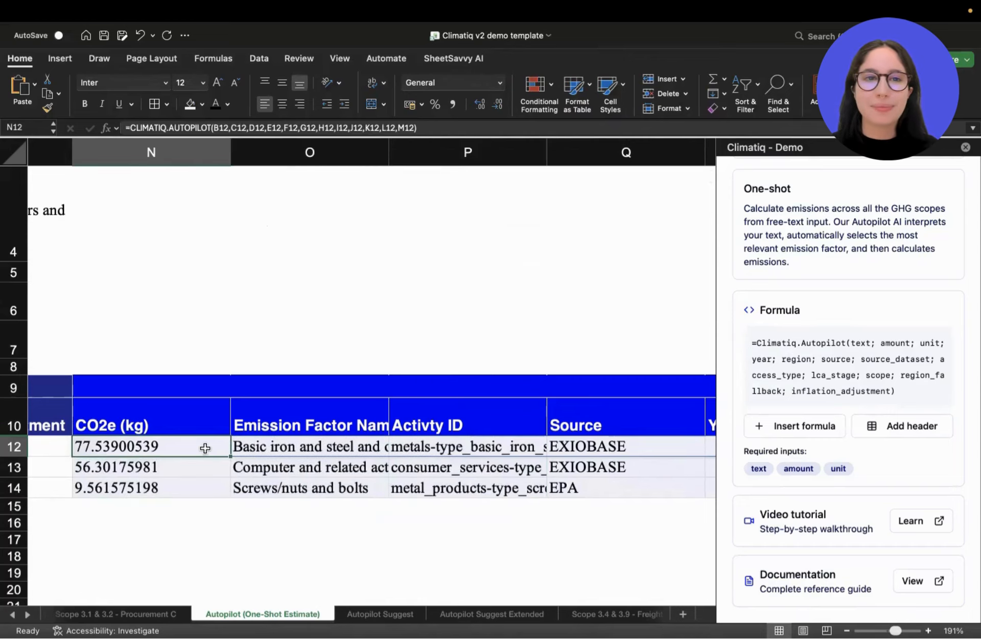
pyautogui.scroll(-2, 205, 448)
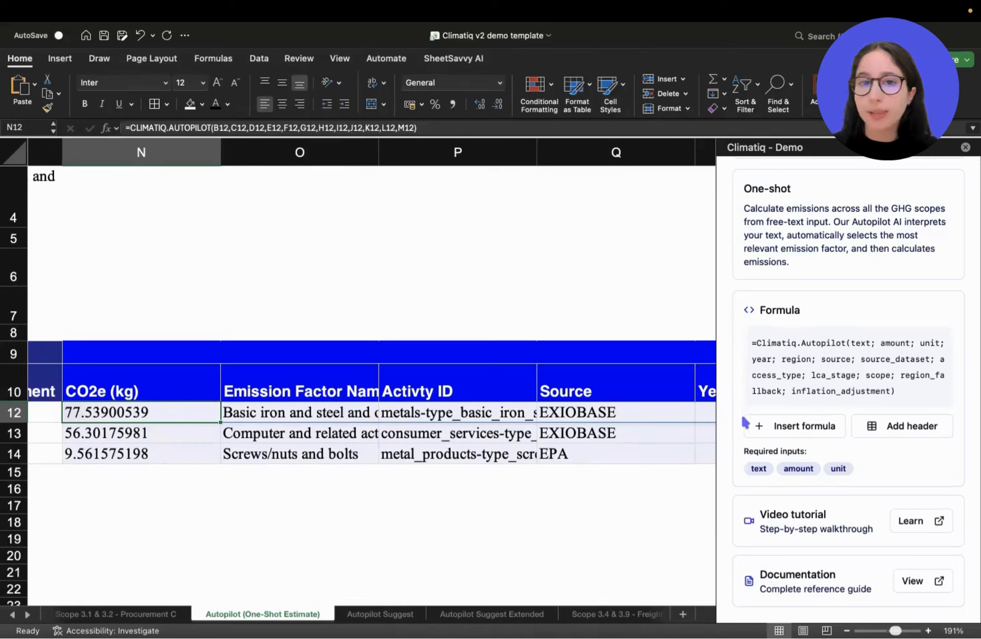
# Choose Suggest under AI-Matching as the add-in's calculation type and view its description and formula.
pyautogui.scroll(5, 837, 297)
pyautogui.click(832, 299)
pyautogui.scroll(-2, 815, 409)
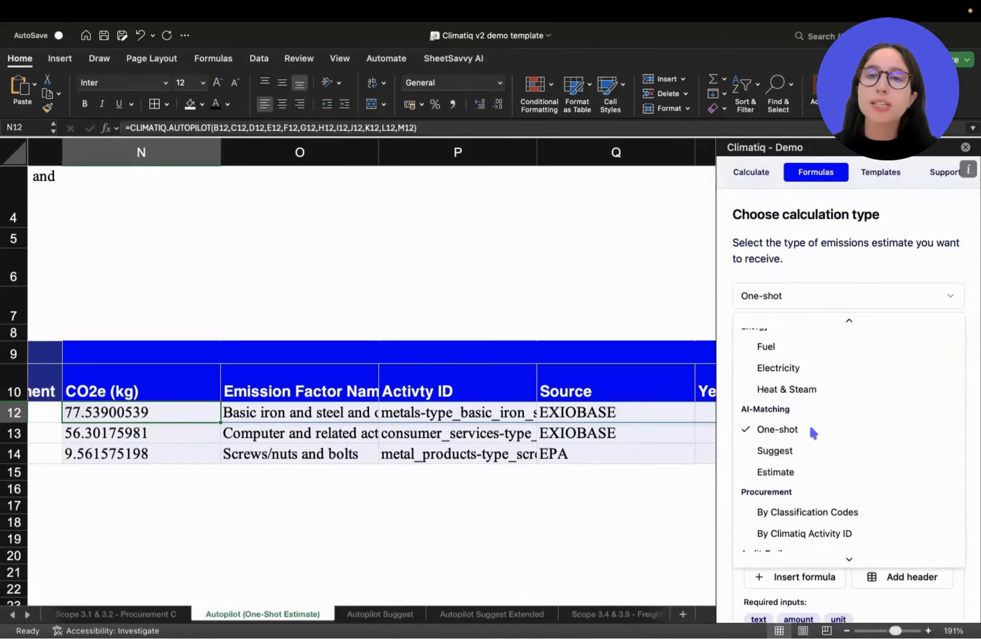
pyautogui.scroll(-1, 814, 433)
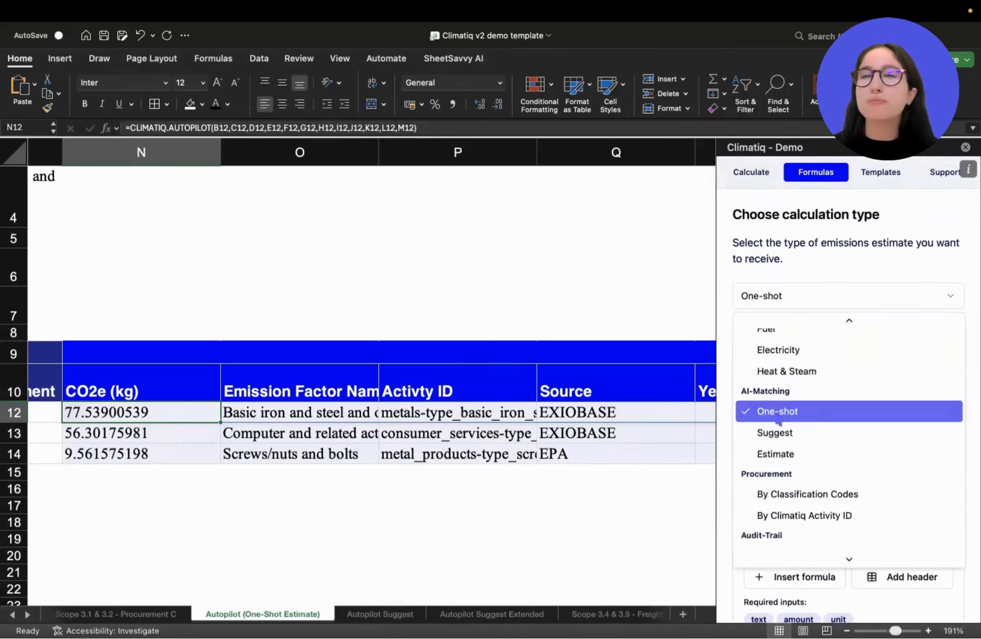
pyautogui.click(810, 438)
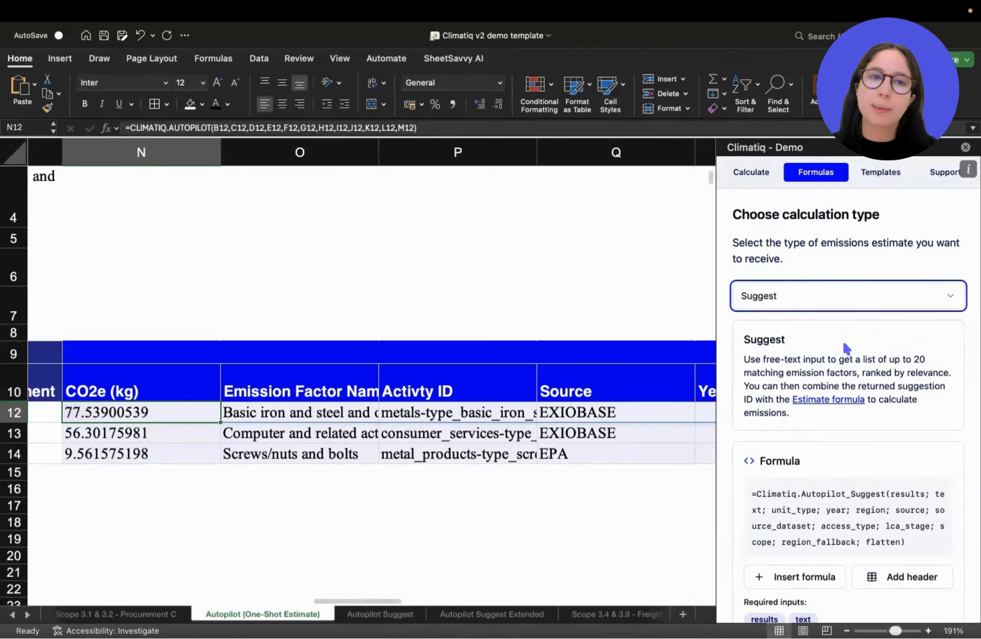
pyautogui.scroll(-3, 844, 348)
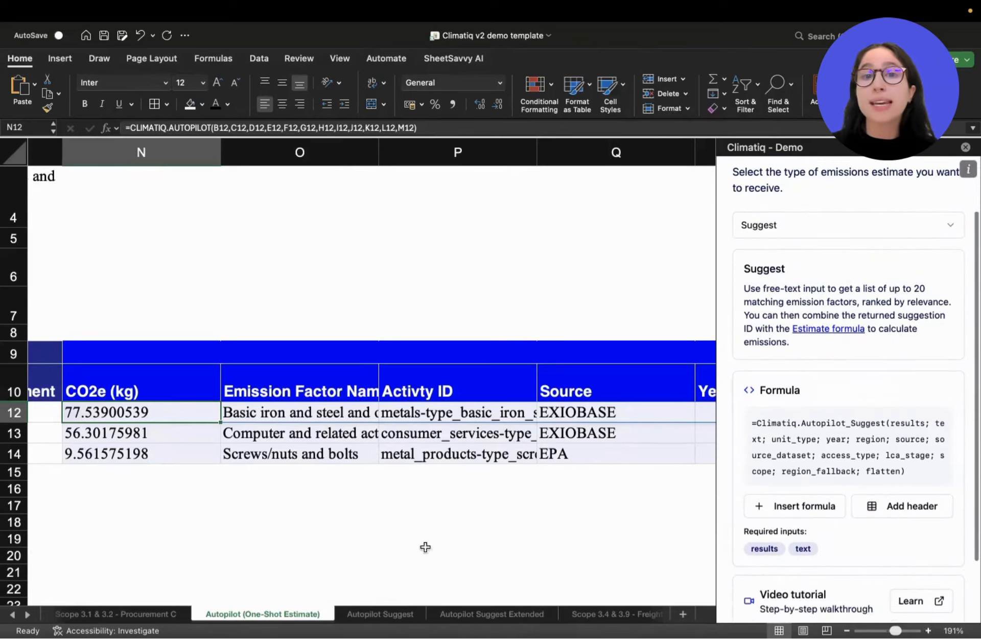
# Switch to the Autopilot Suggest sheet and examine the Number of Results input in row 14.
pyautogui.click(380, 614)
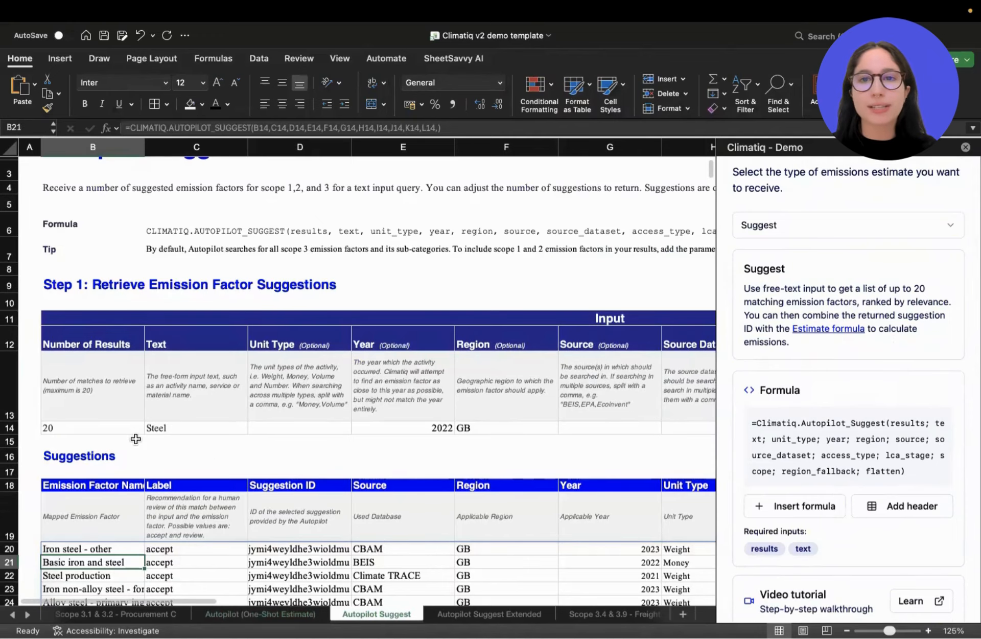
pyautogui.scroll(5, 135, 438)
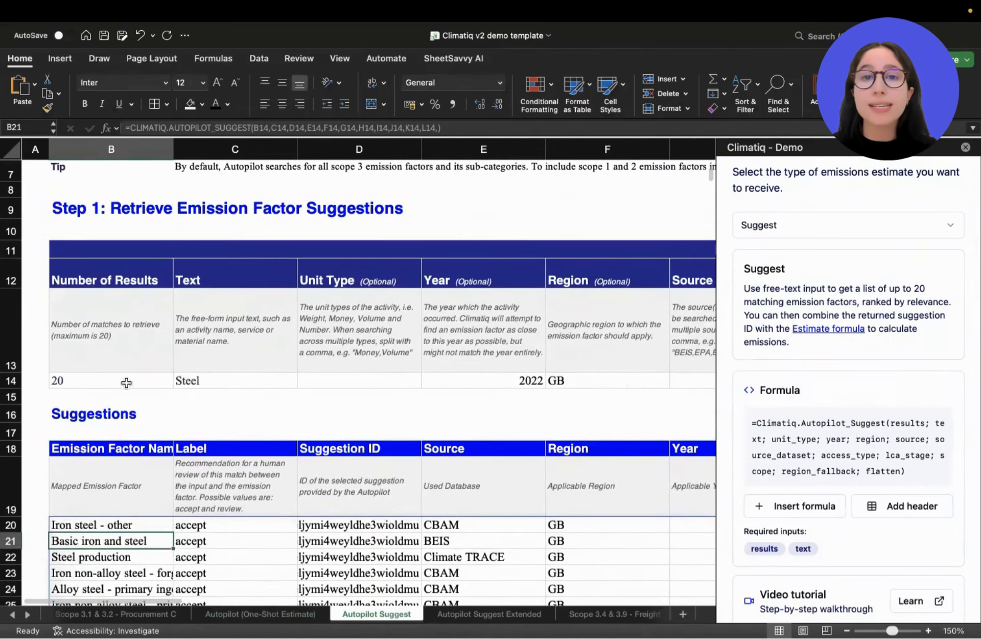
pyautogui.click(115, 380)
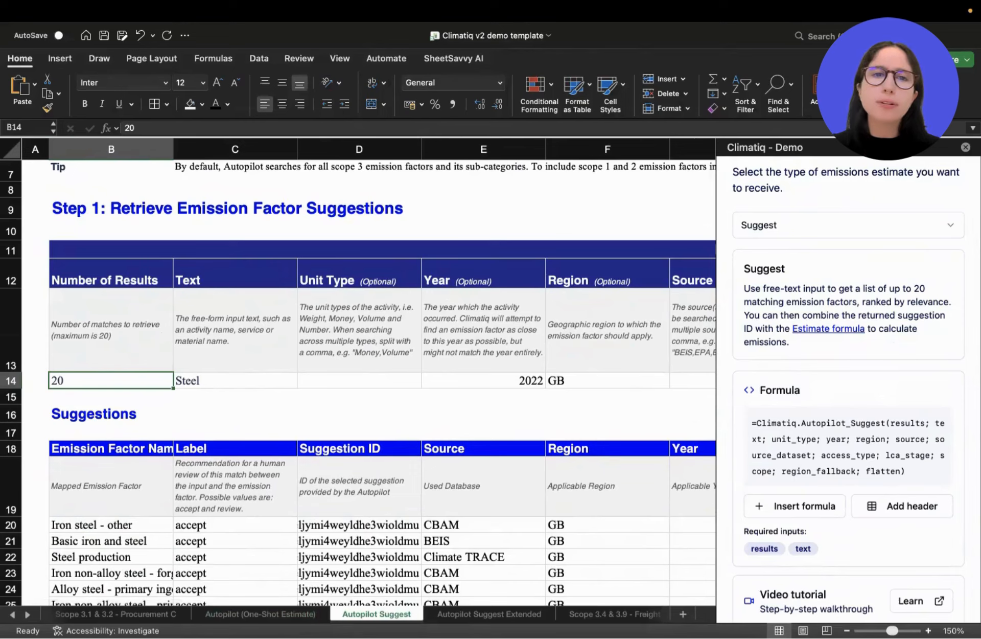
pyautogui.scroll(5, 168, 404)
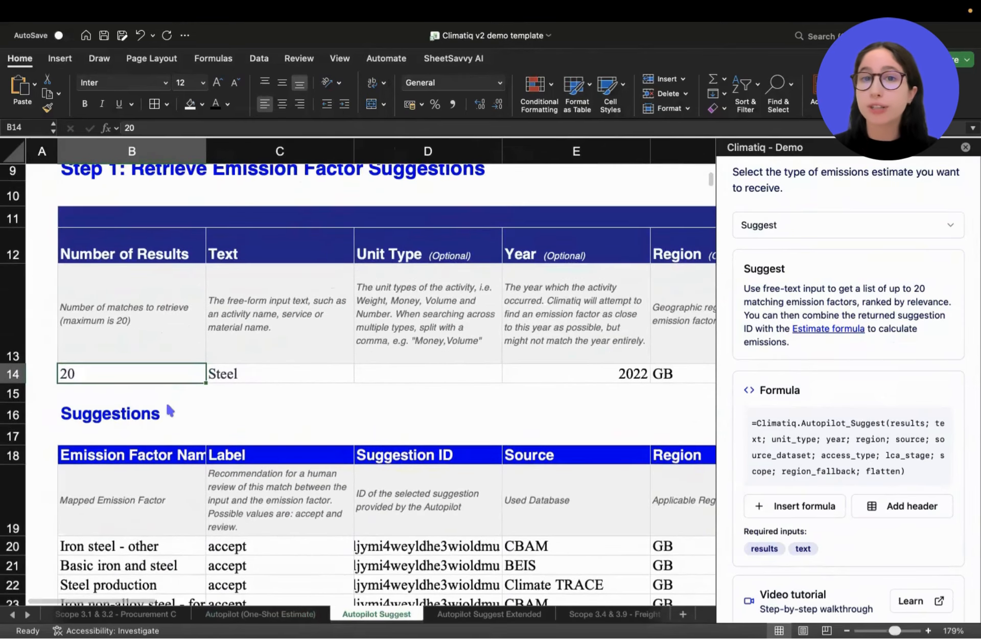
pyautogui.scroll(3, 168, 406)
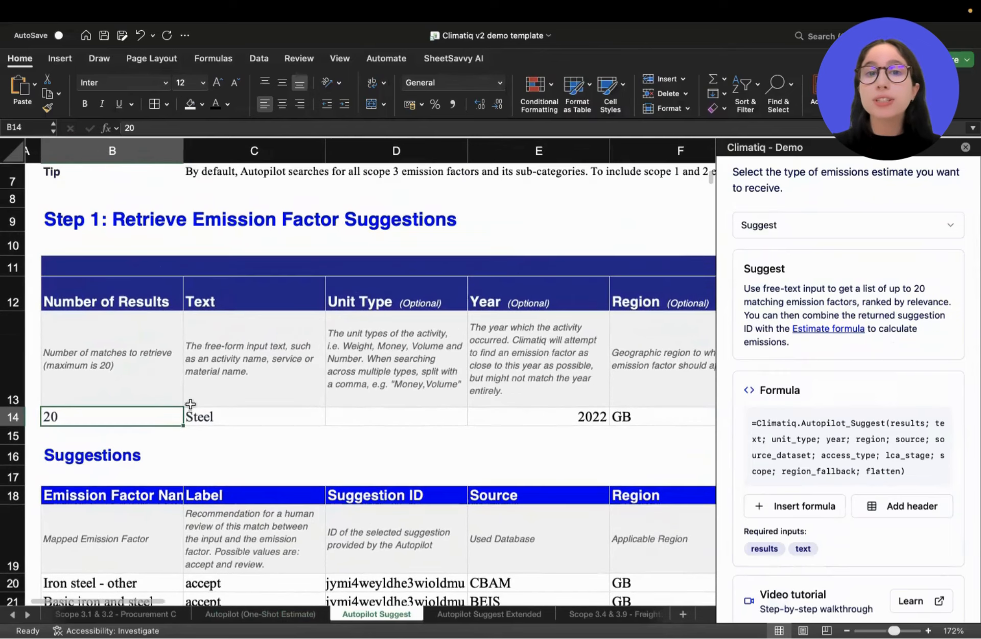
# Examine the row 14 Text input and the optional Unit Type, Year and Region inputs of the suggestion table.
pyautogui.click(238, 416)
pyautogui.hscroll(-1, 222, 414)
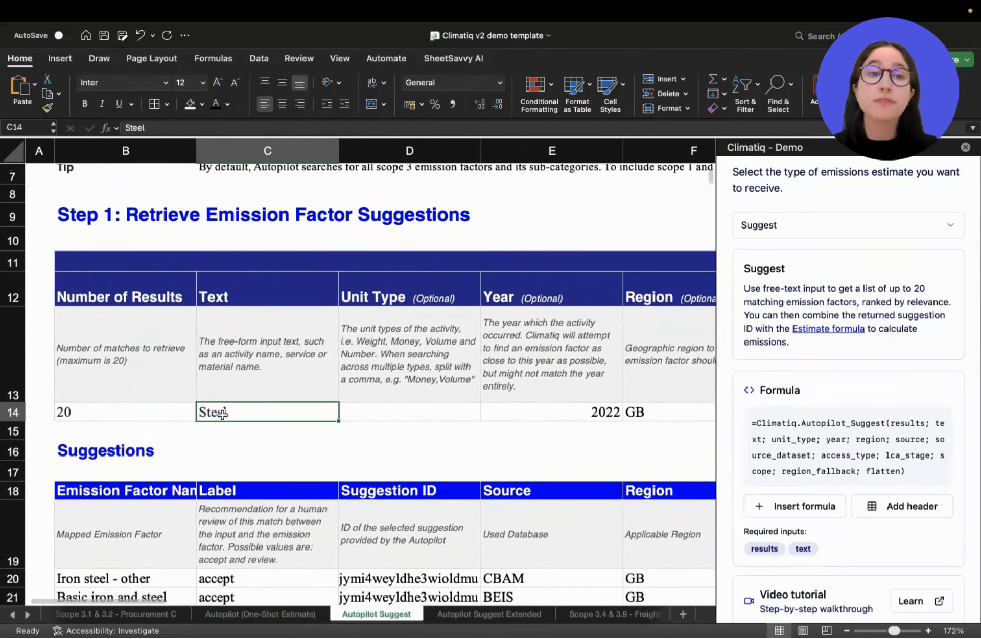
pyautogui.click(178, 415)
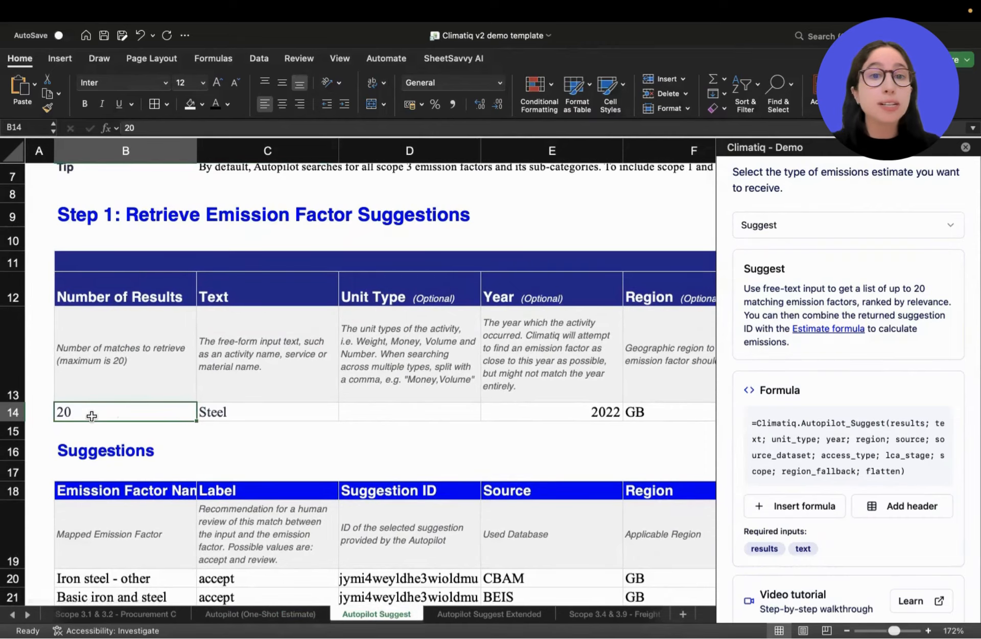
pyautogui.click(383, 410)
pyautogui.hscroll(2, 397, 416)
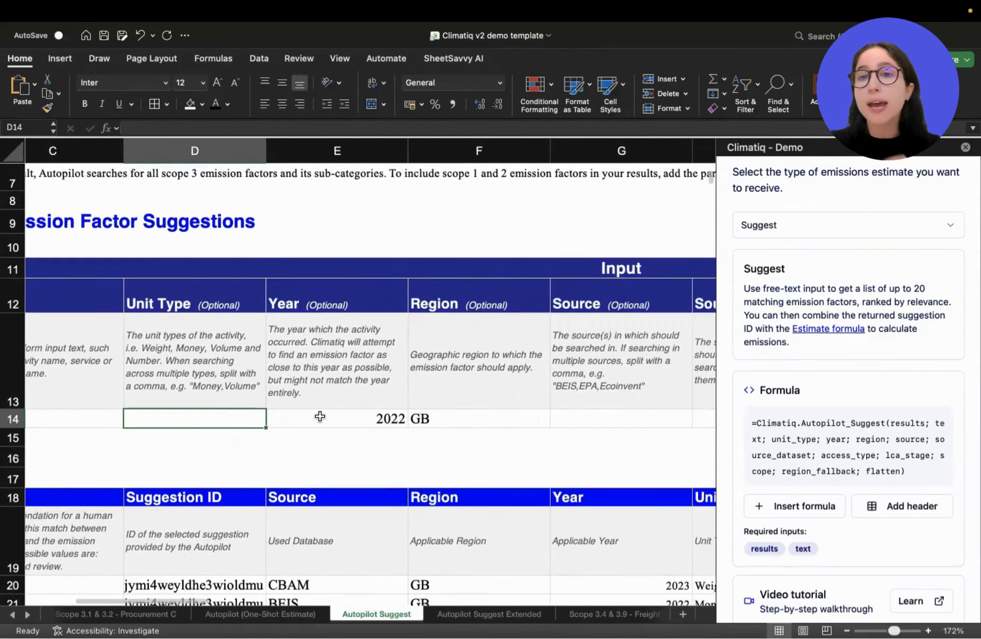
pyautogui.hscroll(2, 320, 416)
pyautogui.scroll(-1, 320, 416)
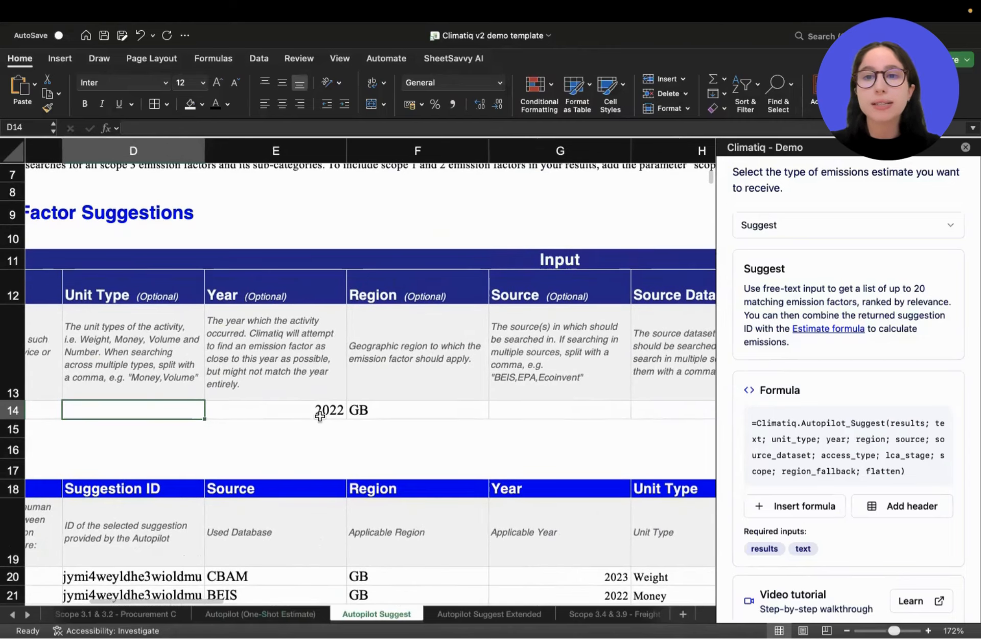
# Examine the optional Year, Region, Source, Source Dataset and Access Type inputs in row 14 of the suggestion table.
pyautogui.click(286, 411)
pyautogui.click(446, 410)
pyautogui.hscroll(5, 444, 411)
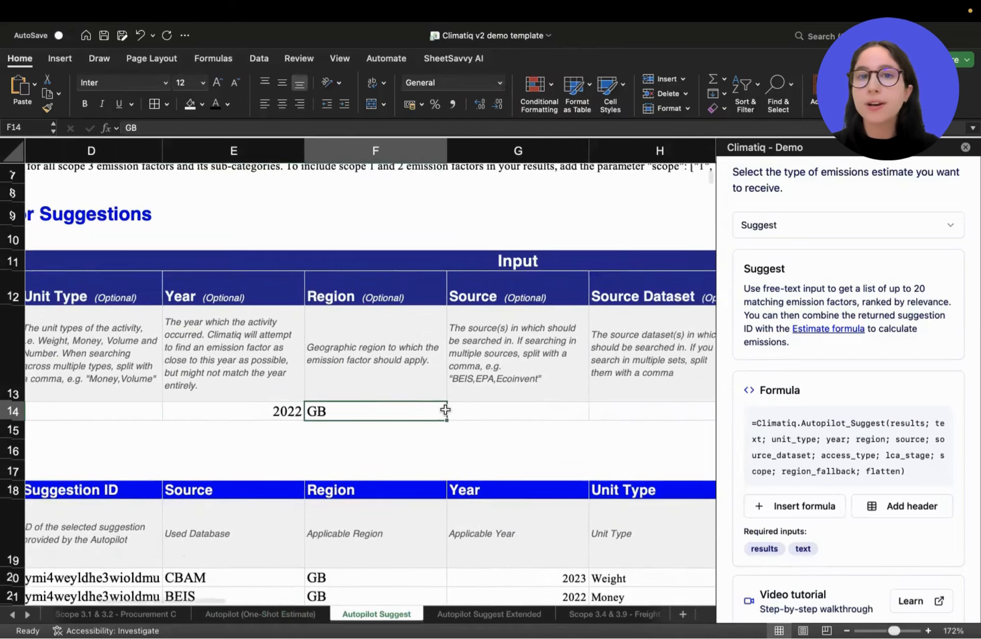
pyautogui.click(334, 415)
pyautogui.press('Right')
pyautogui.press('Right')
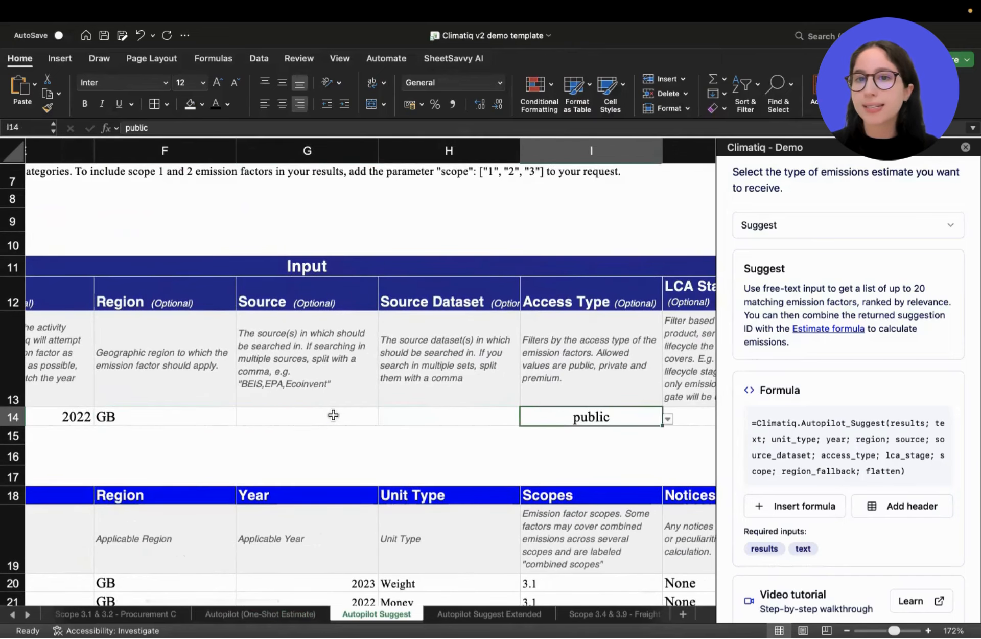
pyautogui.hscroll(5, 458, 427)
# Examine the optional LCA Stage, Scope and Region Fallback inputs in row 14 of the suggestion table.
pyautogui.click(402, 414)
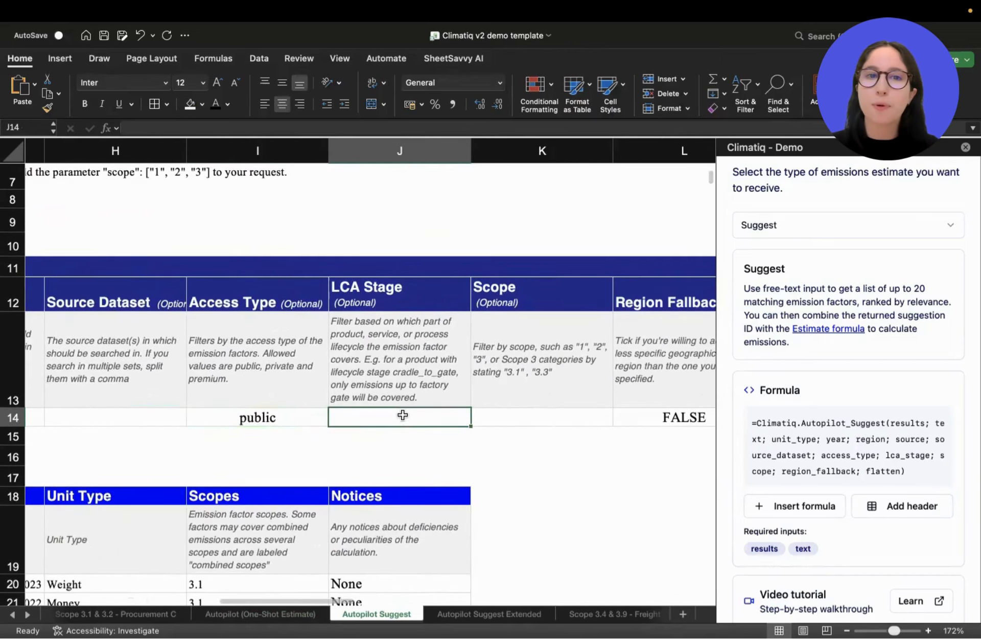
pyautogui.click(499, 415)
pyautogui.hscroll(4, 499, 416)
pyautogui.click(473, 418)
pyautogui.hscroll(-15, 473, 417)
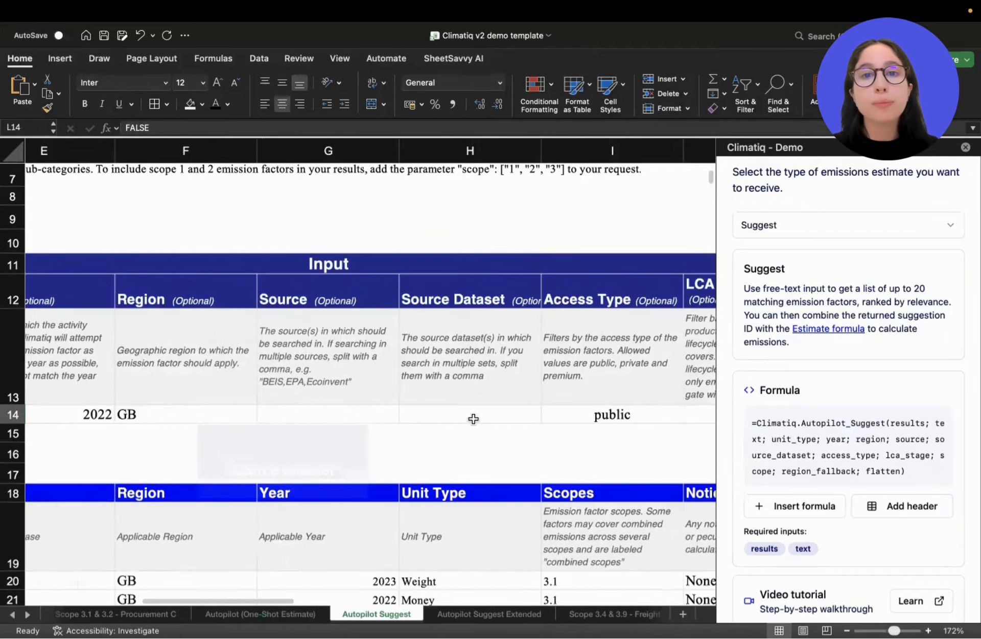
pyautogui.scroll(-1, 474, 415)
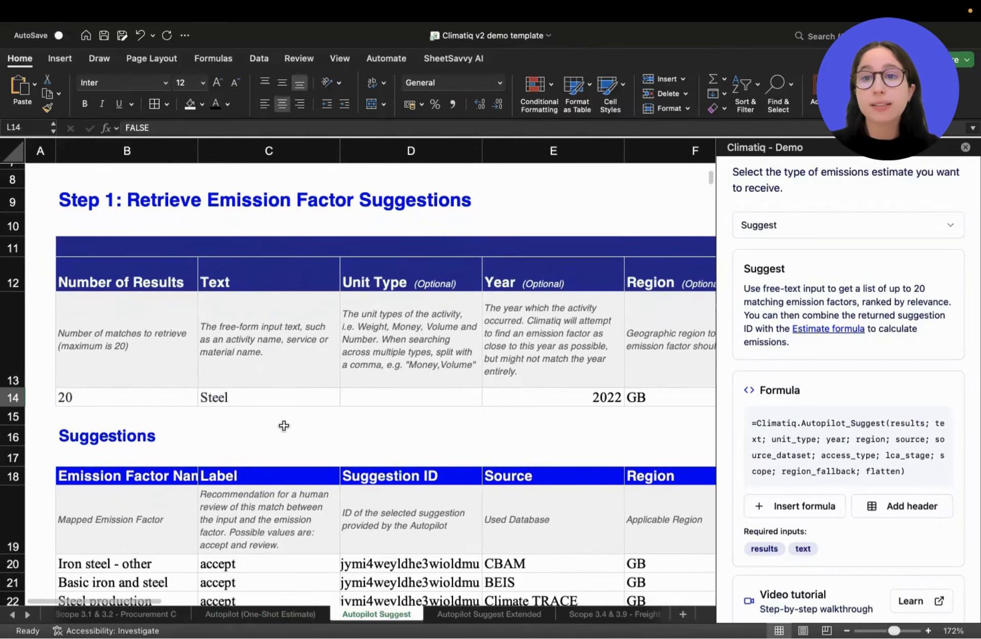
# Review the suggested emission factors for the Steel text input and the AUTOPILOT_SUGGEST formula in B20.
pyautogui.click(250, 403)
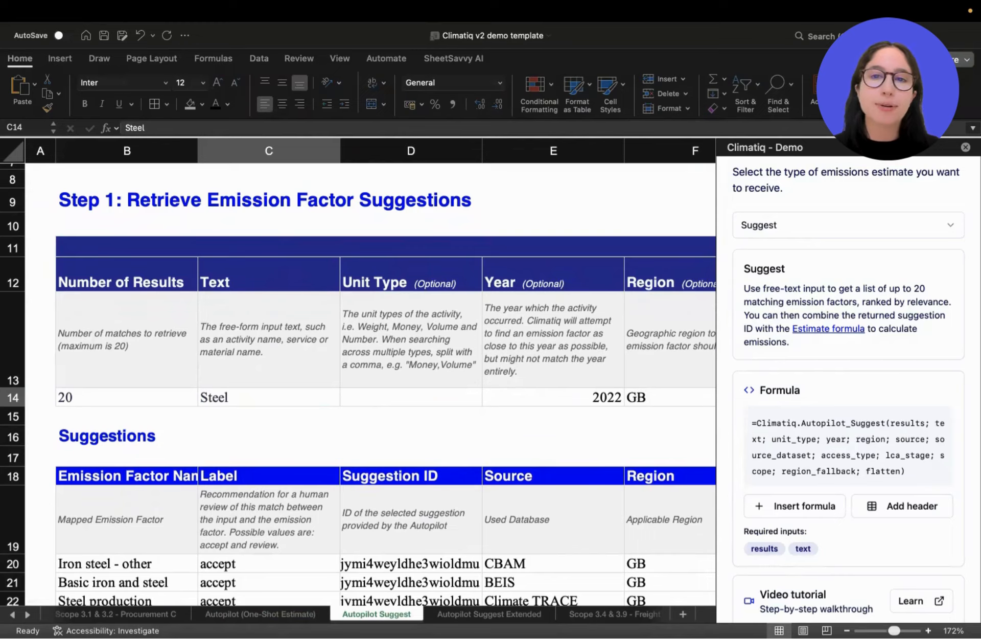
pyautogui.scroll(-5, 283, 463)
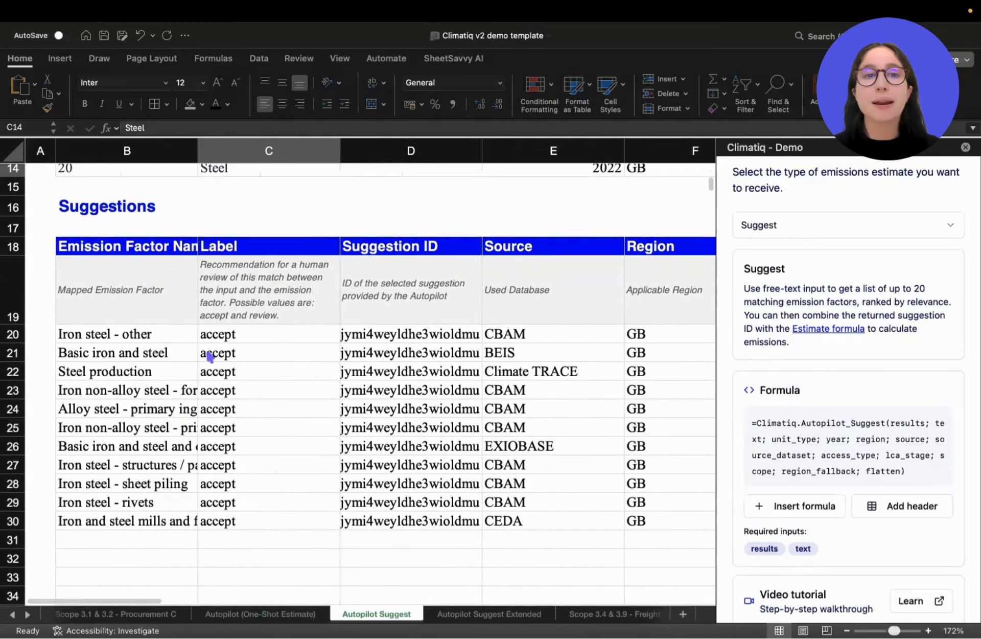
pyautogui.moveTo(125, 334); pyautogui.dragTo(516, 520)
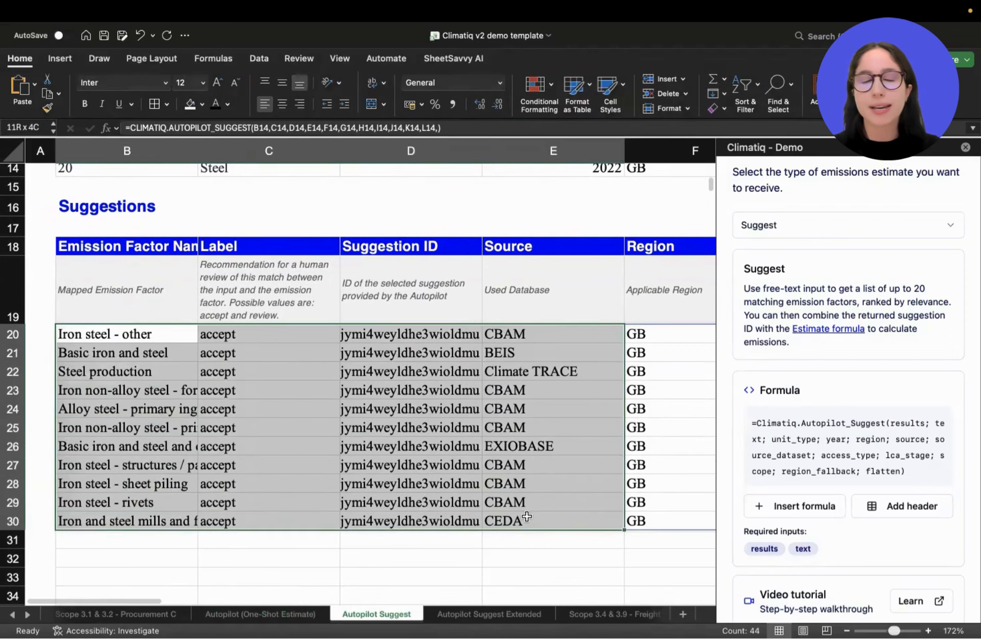
pyautogui.scroll(2, 508, 428)
pyautogui.click(169, 401)
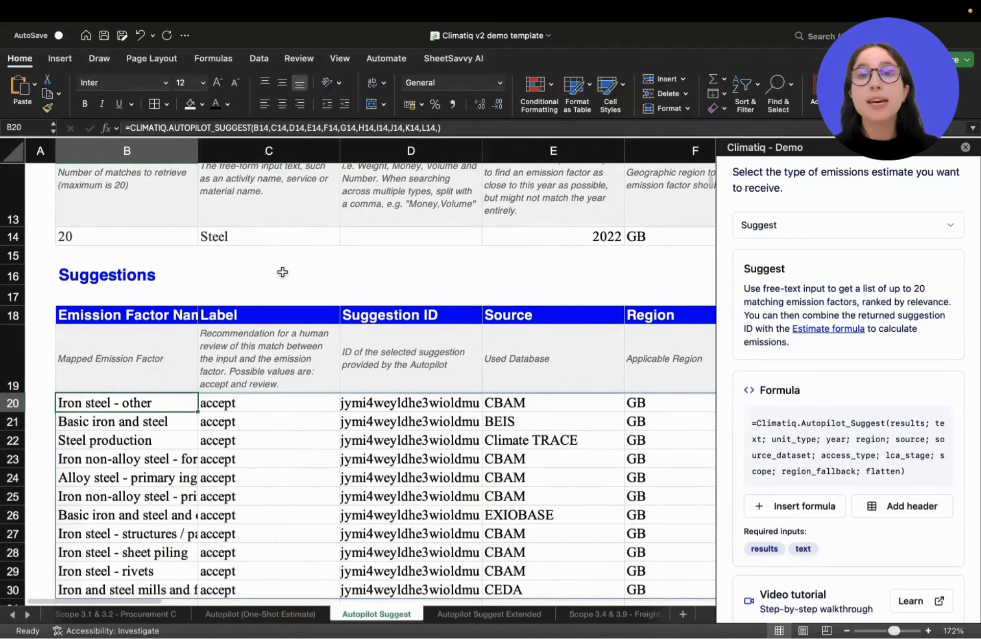
pyautogui.scroll(-1, 782, 355)
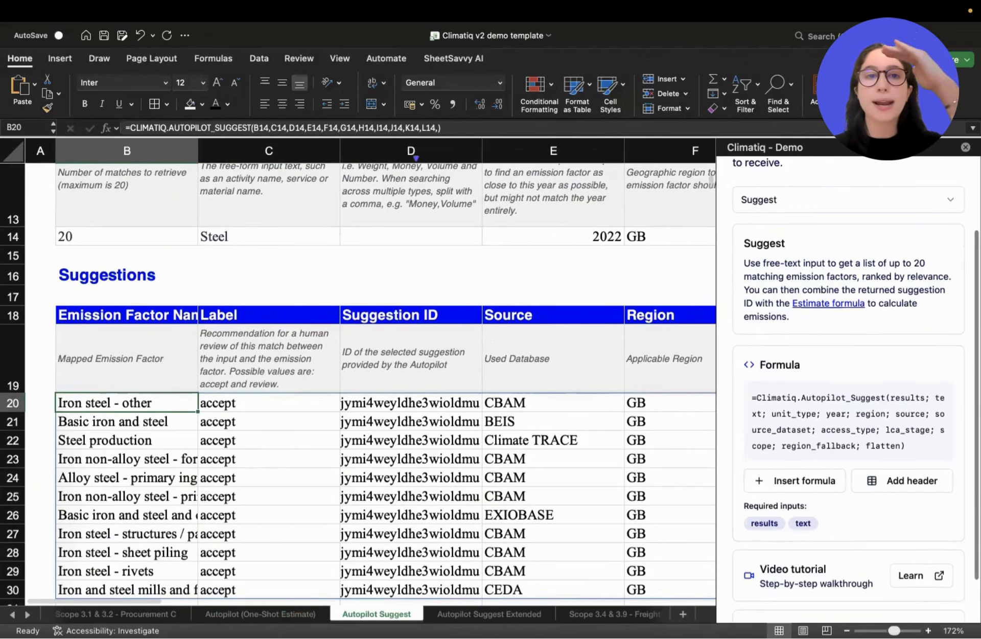
# Examine the Label column of the Suggestions table, including its description of the accept and review values.
pyautogui.click(265, 152)
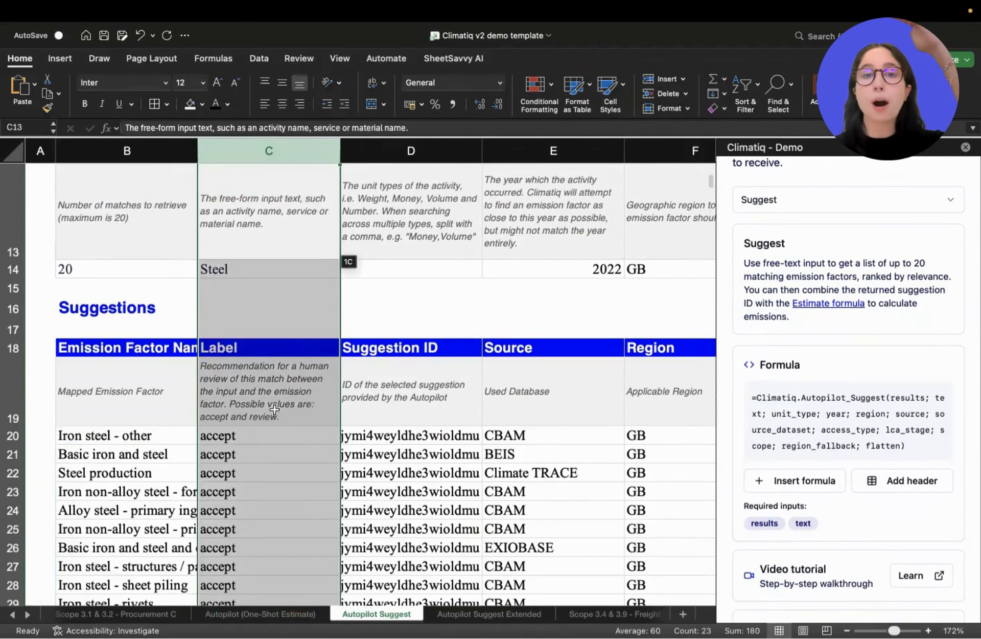
pyautogui.scroll(-3, 274, 460)
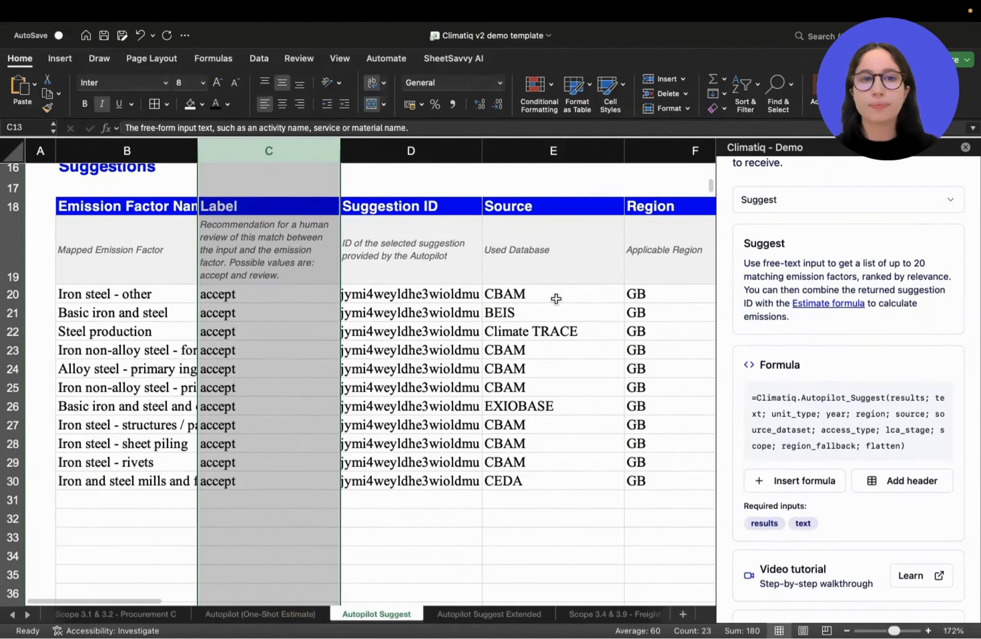
pyautogui.scroll(3, 424, 348)
# Copy the Suggestion ID of the "Iron steel - other" factor in D20 into cell B48 of the Step 2 input table.
pyautogui.click(420, 357)
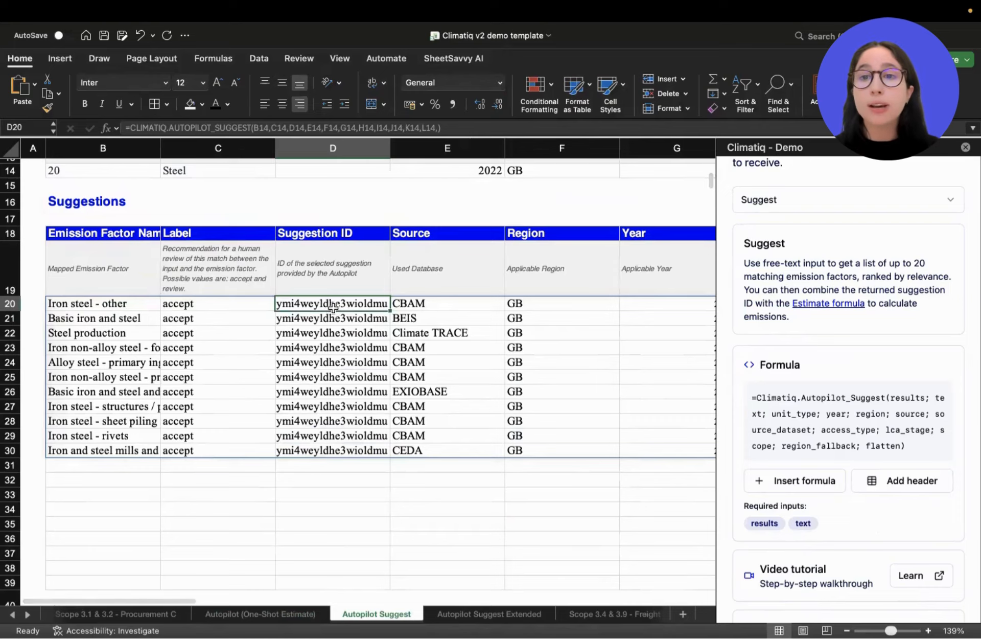
pyautogui.press('super+c')
pyautogui.scroll(-10, 314, 310)
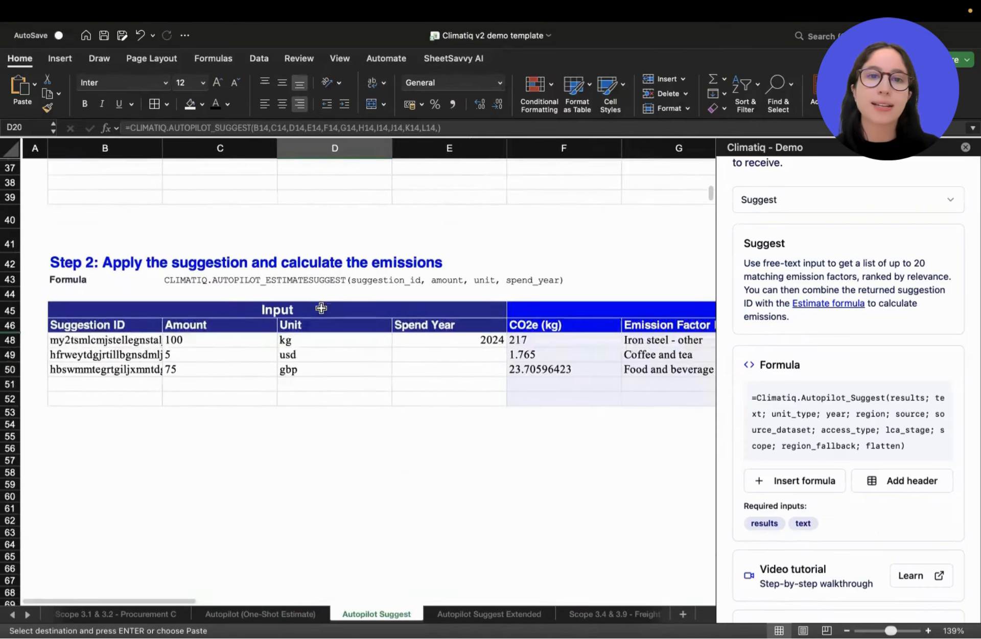
pyautogui.click(114, 305)
pyautogui.scroll(3, 115, 305)
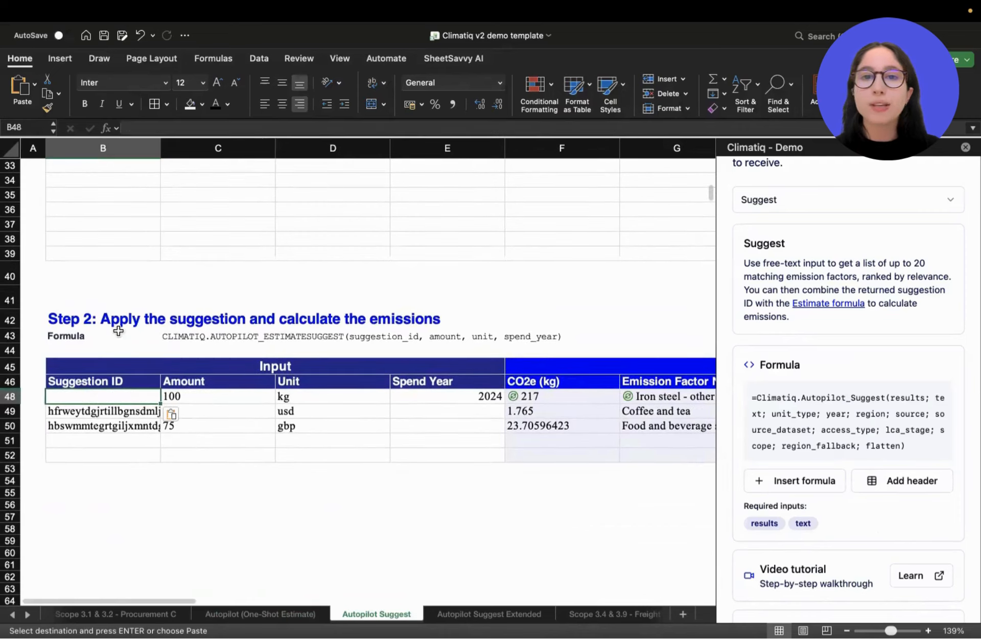
pyautogui.doubleClick(128, 393)
pyautogui.click(212, 352)
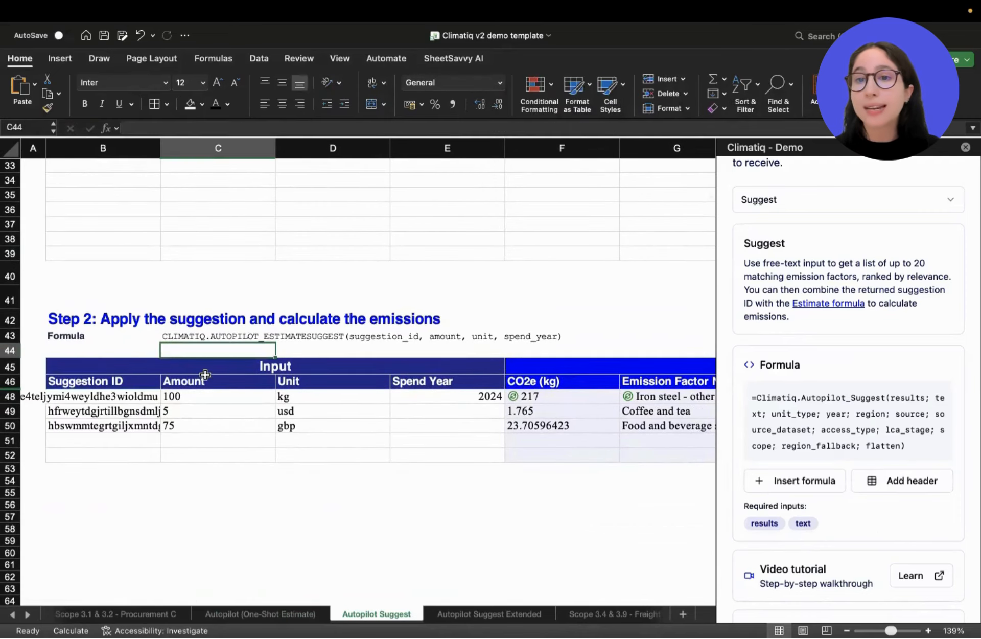
# Review the Suggestion ID, Amount, Unit and Spend Year inputs of the Step 2 table, focusing on row 48.
pyautogui.hscroll(5, 565, 403)
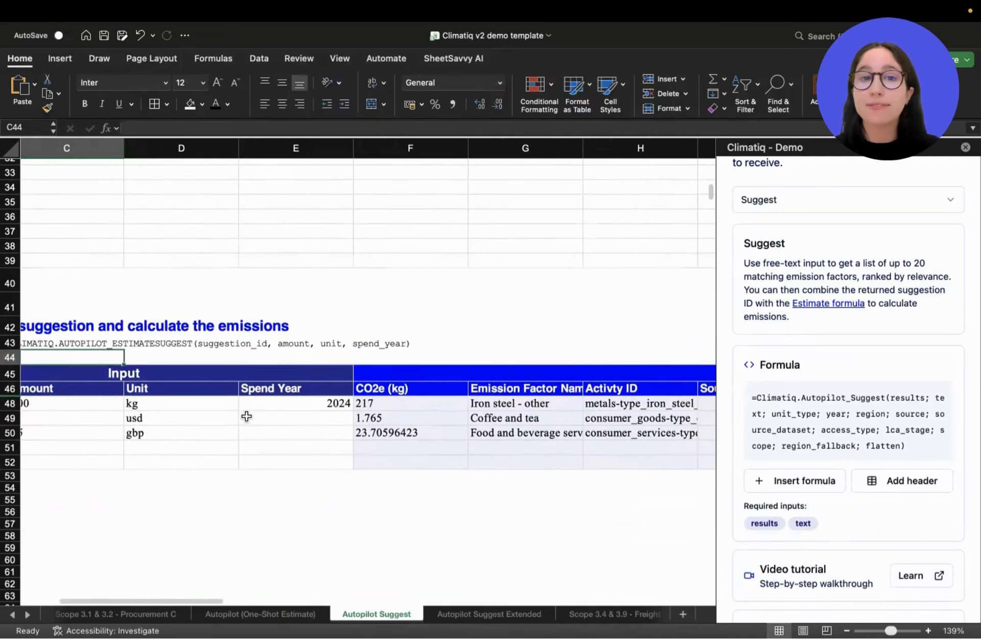
pyautogui.hscroll(-5, 116, 404)
pyautogui.moveTo(102, 378); pyautogui.dragTo(102, 423)
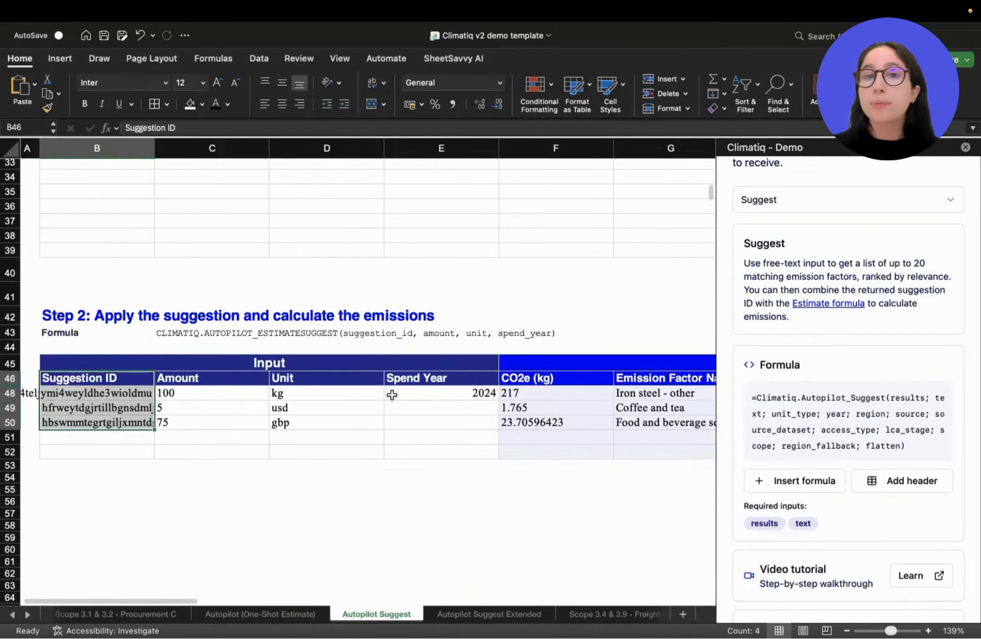
pyautogui.hscroll(5, 429, 394)
pyautogui.click(429, 394)
pyautogui.hscroll(-3, 254, 403)
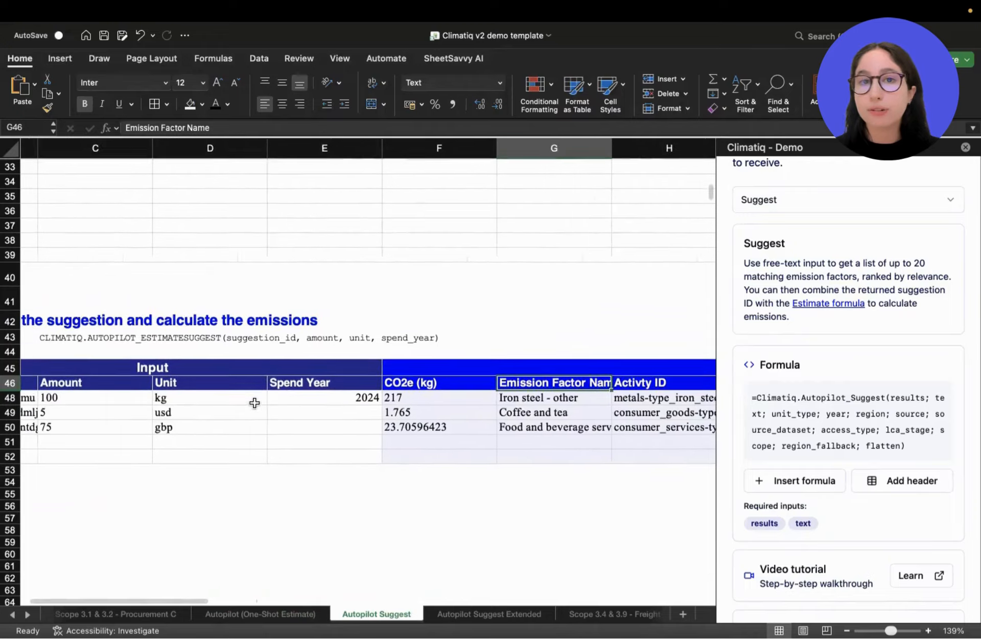
pyautogui.moveTo(134, 400); pyautogui.dragTo(342, 396)
pyautogui.scroll(5, 343, 396)
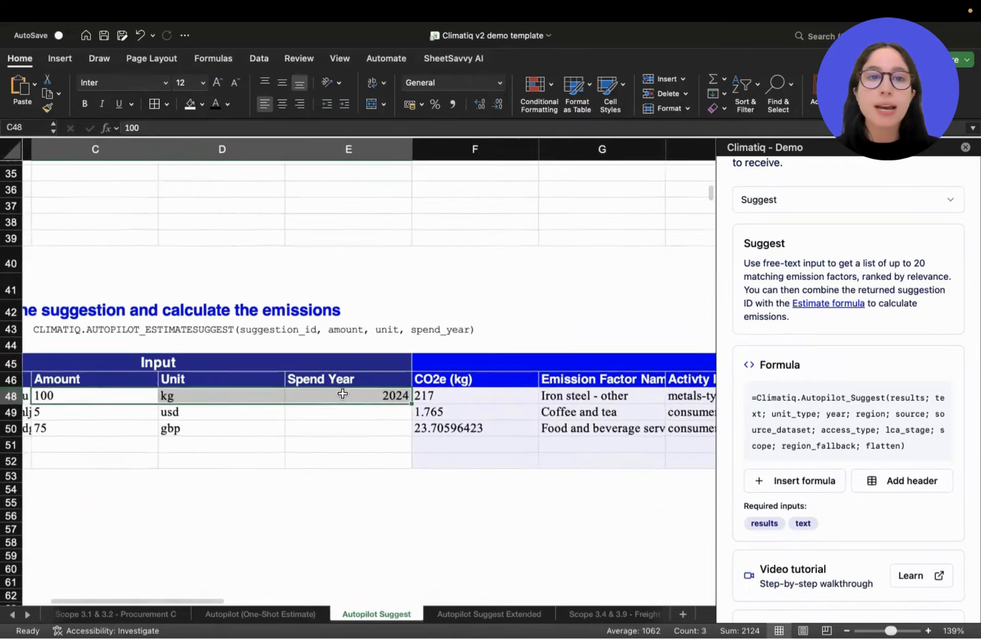
# Inspect the AUTOPILOT_ESTIMATESUGGEST formula and its arguments in the CO2e (kg) cell F48, leaving it unedited.
pyautogui.click(506, 401)
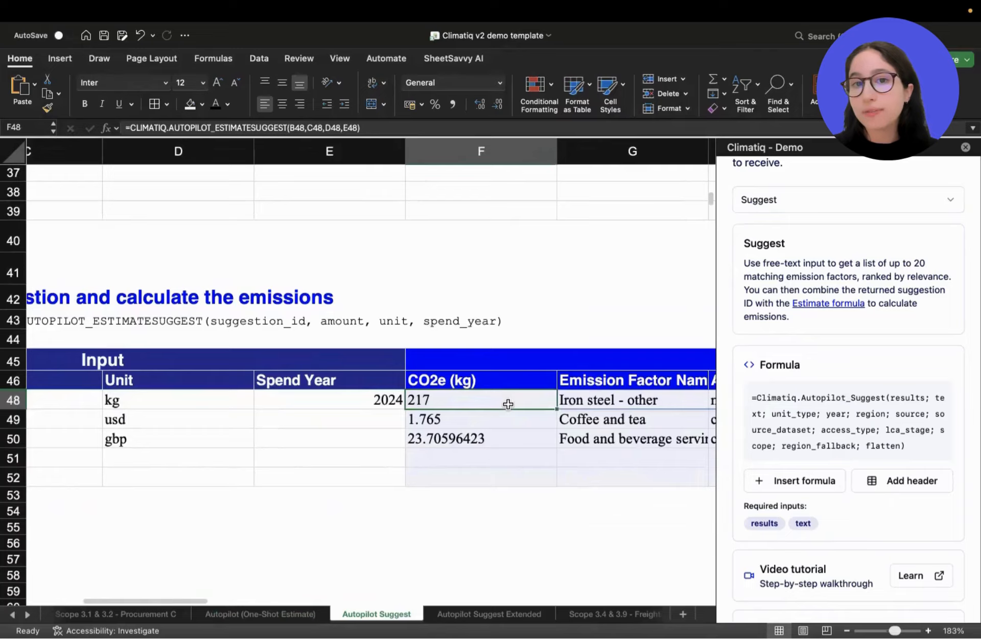
pyautogui.scroll(5, 507, 402)
pyautogui.click(281, 128)
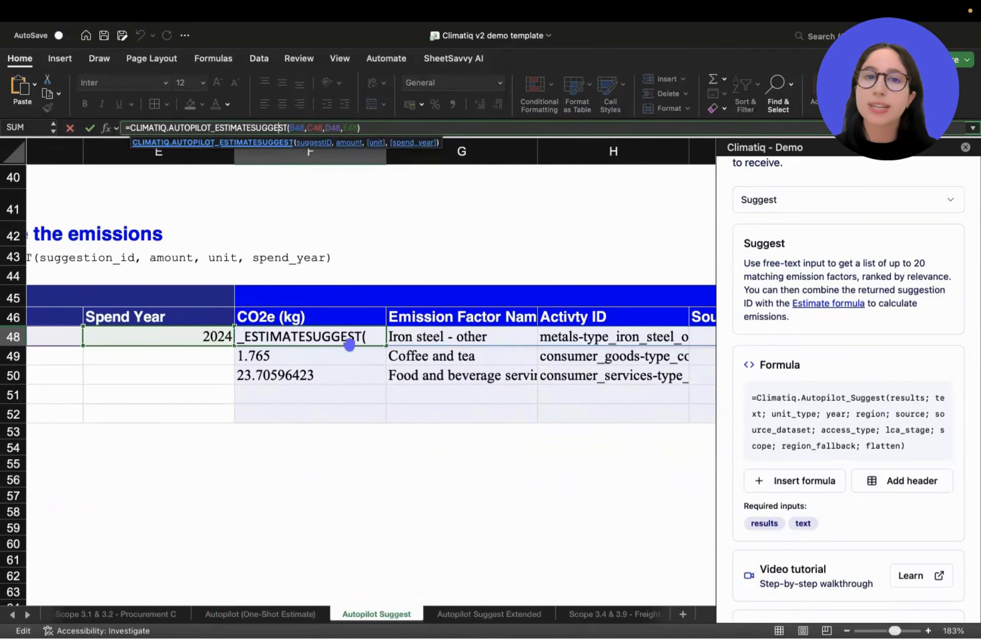
pyautogui.press('Escape')
# Review the Step 2 output columns from CO2e (kg) and Emission Factor Name through Source, Year, Region, ID and Inflation Applied.
pyautogui.hscroll(5, 438, 313)
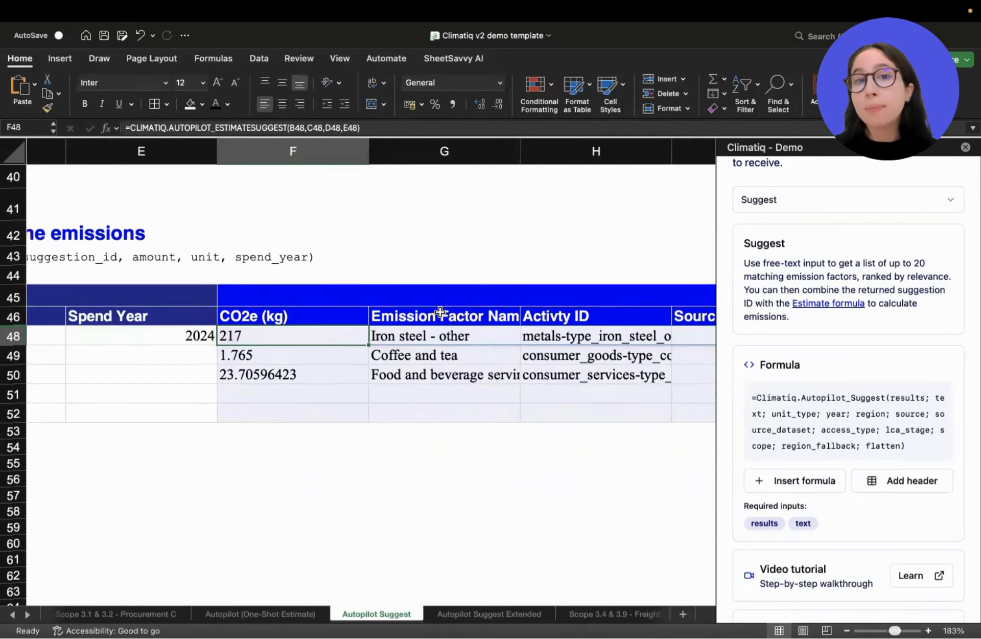
pyautogui.hscroll(8, 440, 312)
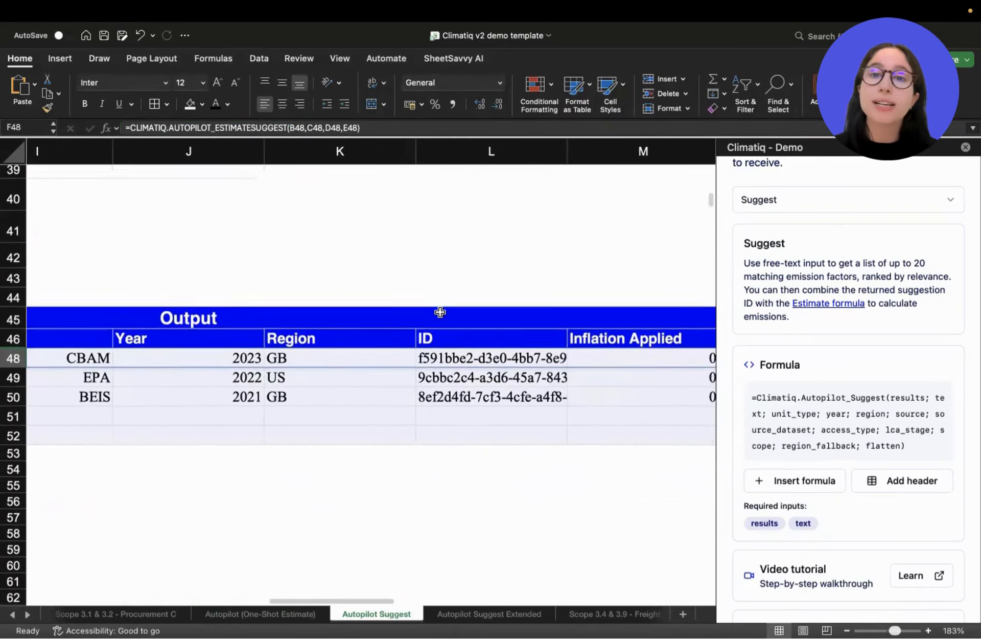
pyautogui.hscroll(-8, 440, 312)
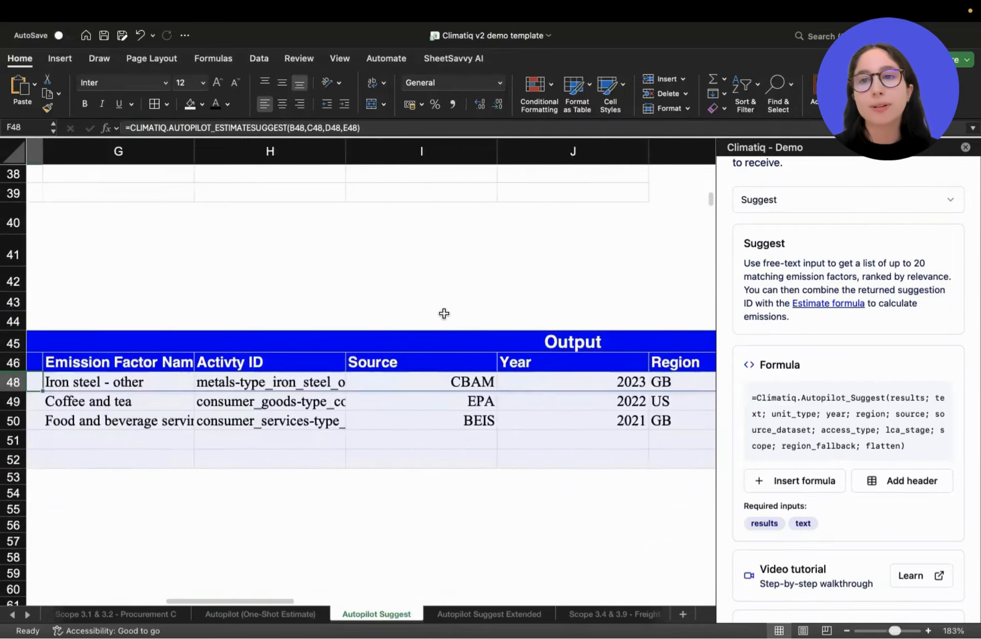
# Switch to the Autopilot Suggest Extended sheet and choose Estimate as the add-in's calculation type.
pyautogui.scroll(3, 852, 393)
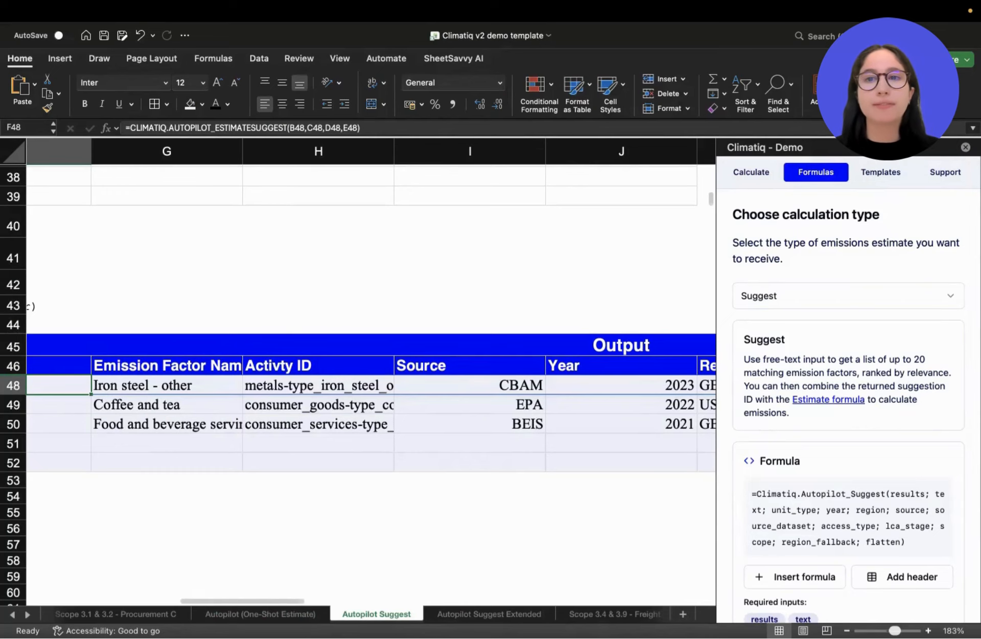
pyautogui.hotkey('ctrl', 'pagedown')
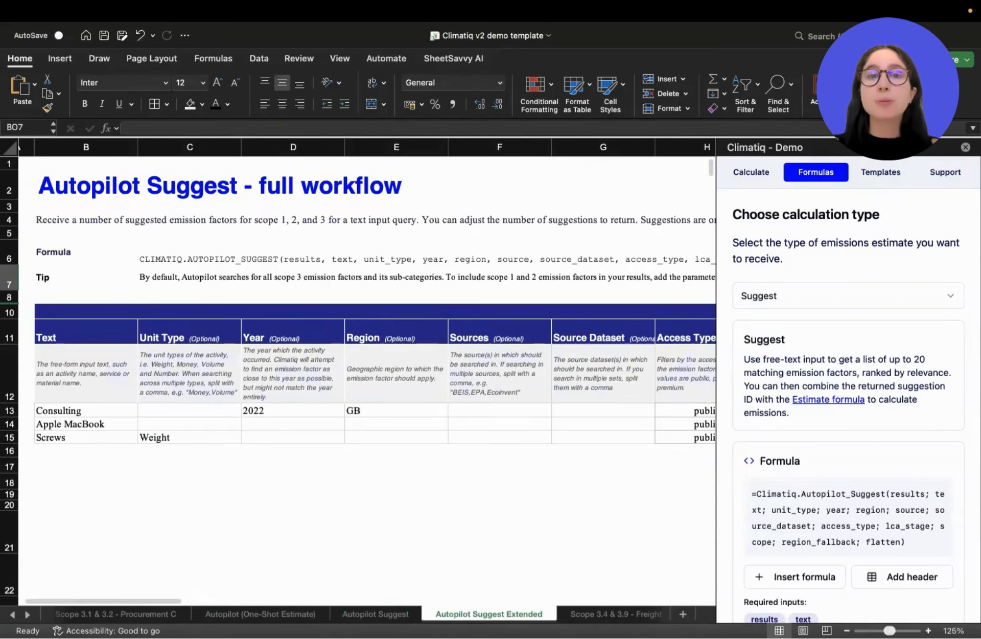
pyautogui.click(787, 299)
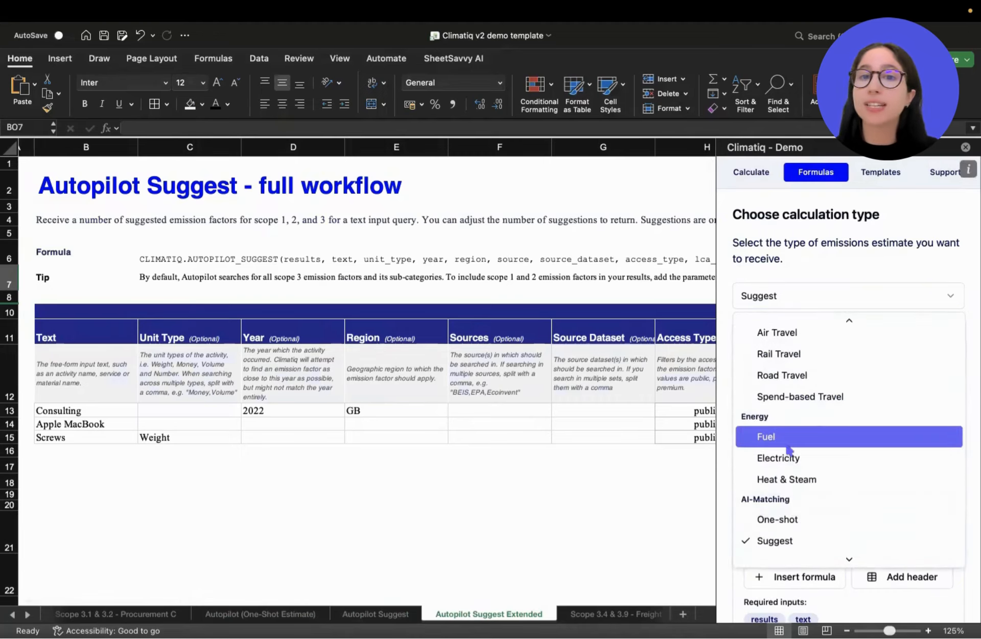
pyautogui.scroll(-2, 771, 449)
pyautogui.click(769, 495)
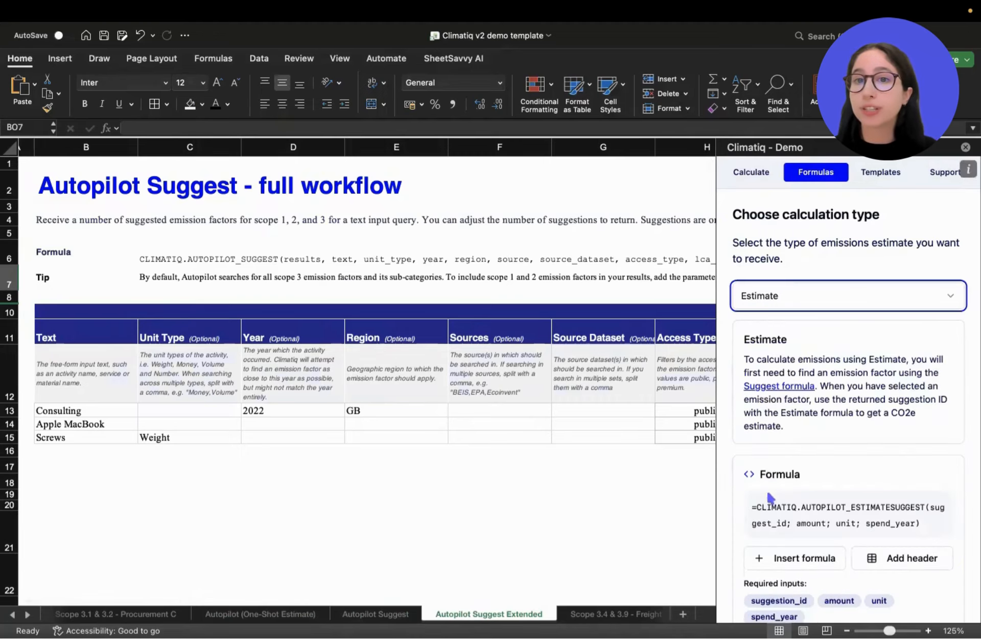
# Examine the full workflow table's Text and optional inputs, suggestion selection outputs, and amount and unit columns for rows 13 to 15.
pyautogui.click(82, 390)
pyautogui.scroll(4, 82, 389)
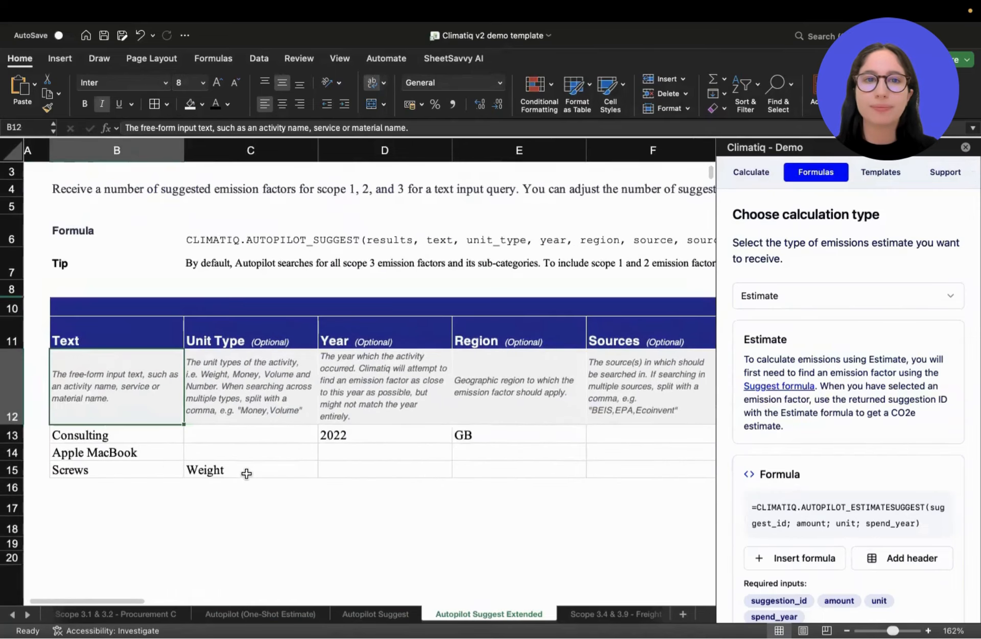
pyautogui.scroll(-2, 246, 473)
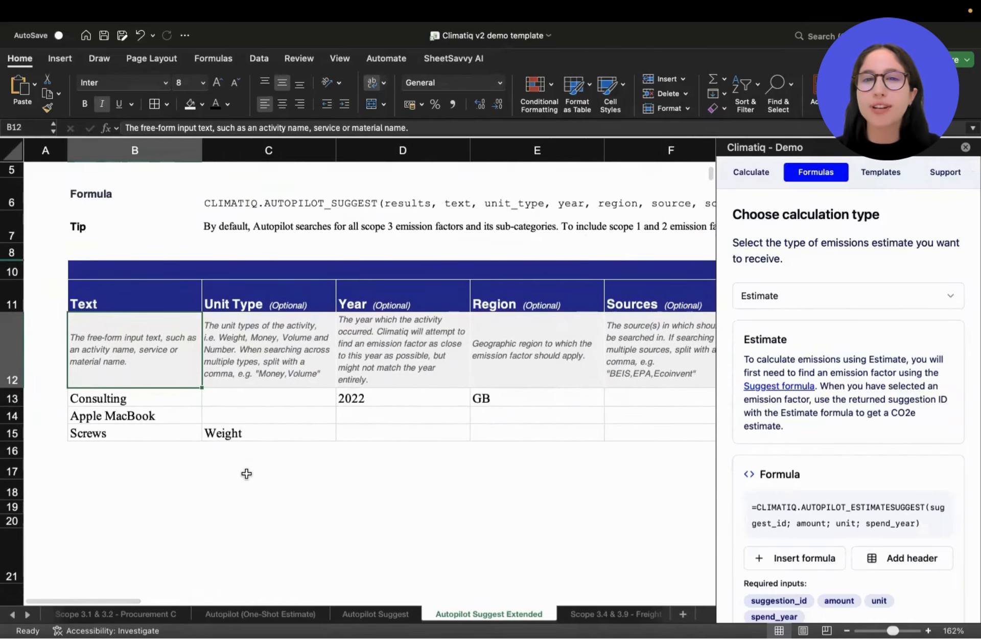
pyautogui.hscroll(8, 467, 335)
pyautogui.hscroll(5, 505, 335)
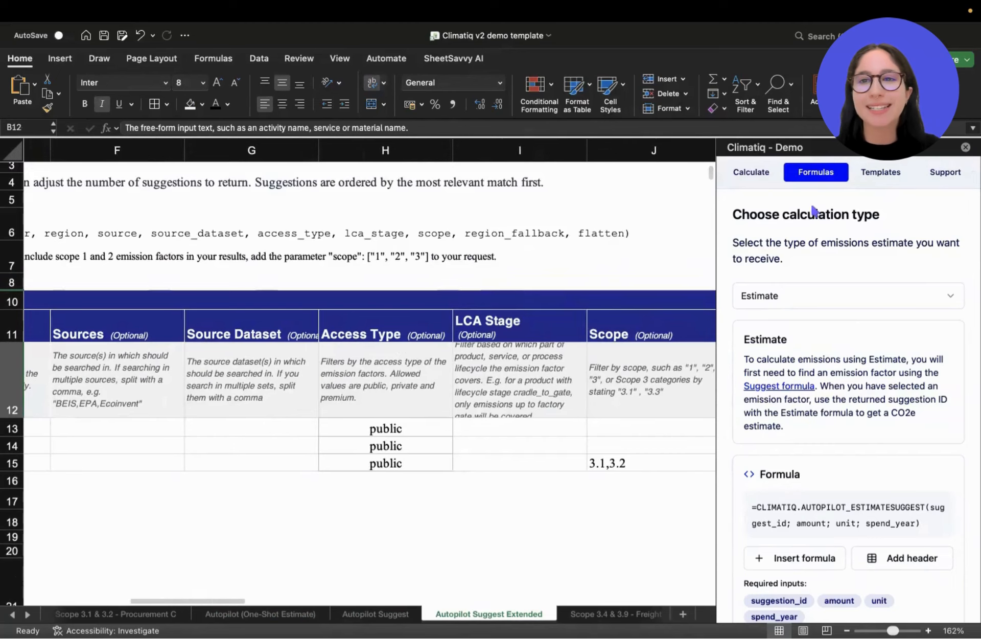
pyautogui.hscroll(8, 514, 301)
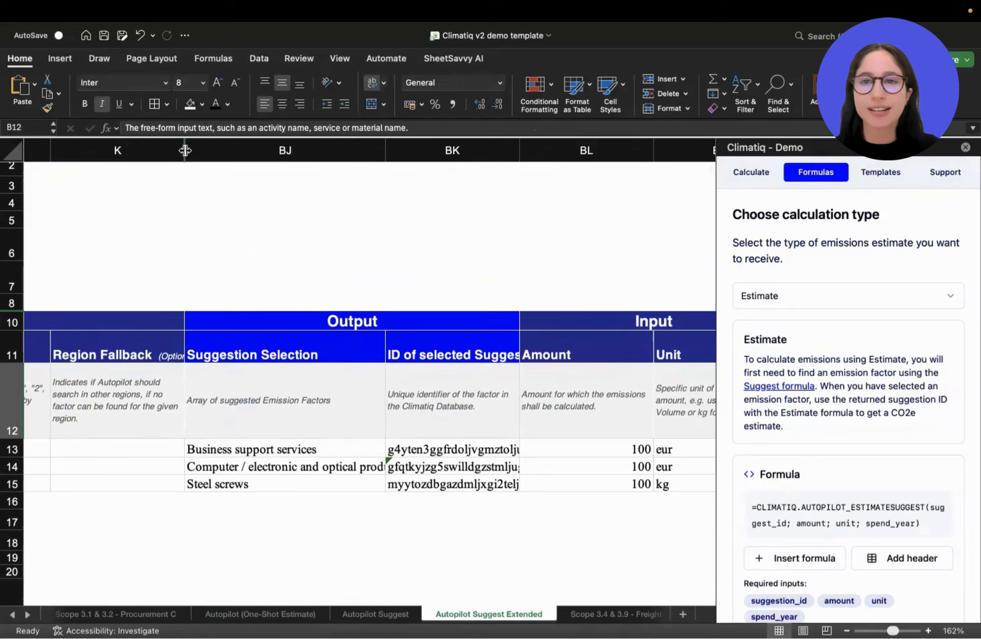
pyautogui.hscroll(-15, 271, 342)
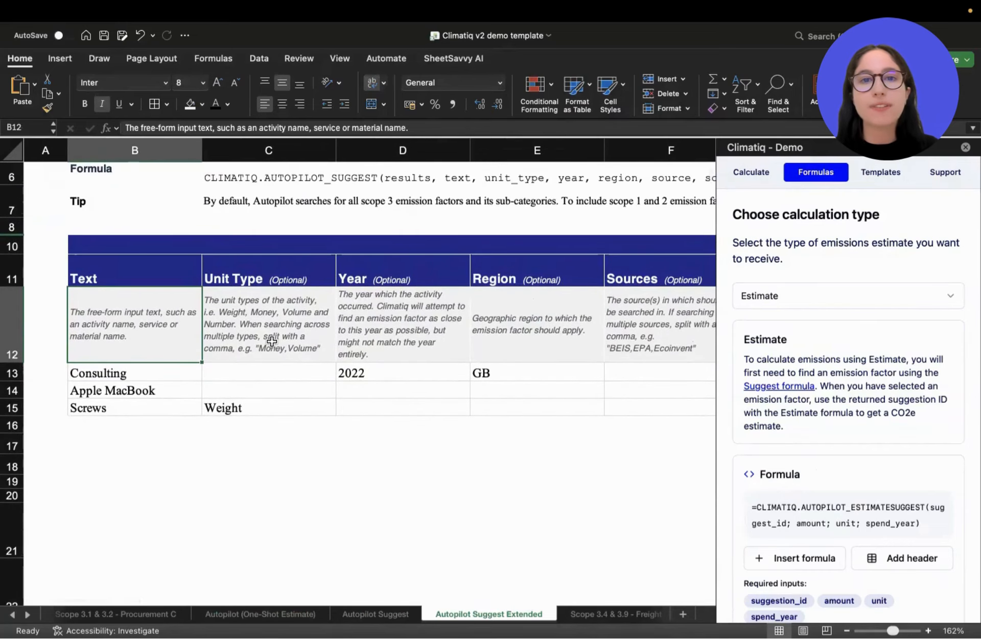
pyautogui.click(137, 375)
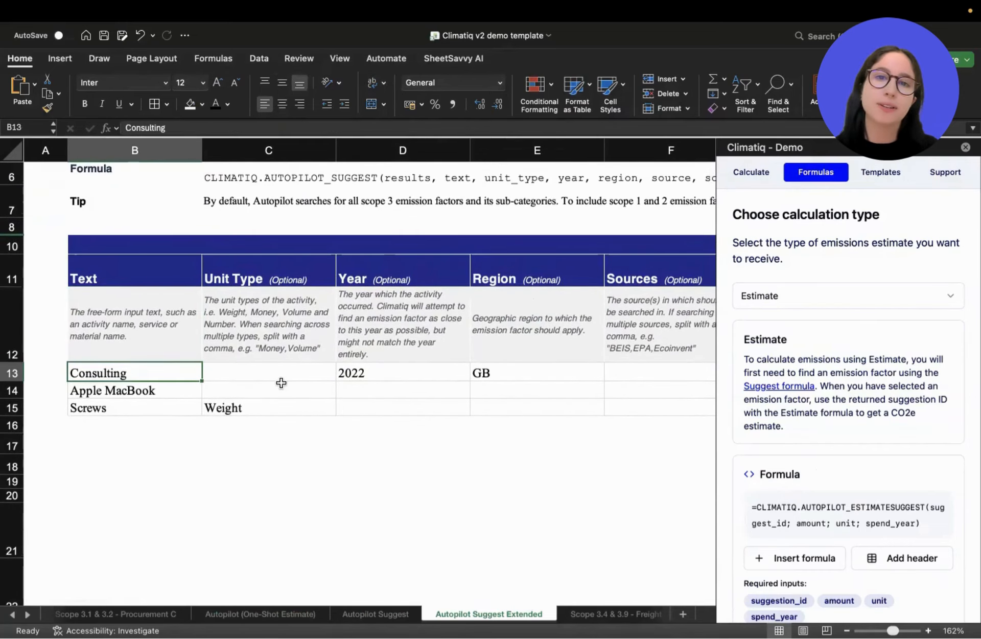
# Change the Consulting row's suggestion selection in row 13 to Other business services.
pyautogui.hscroll(10, 381, 375)
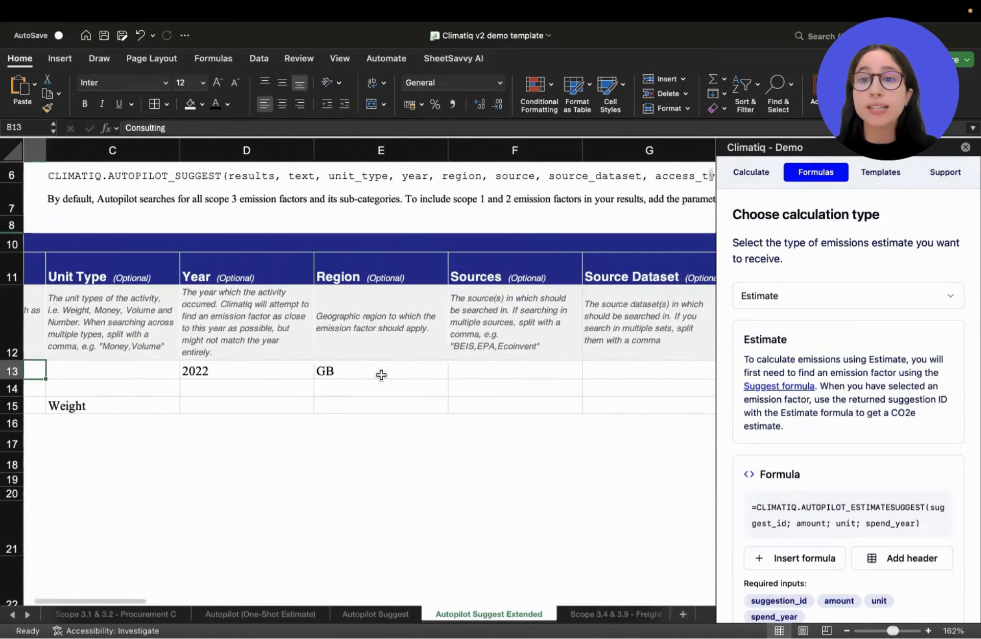
pyautogui.hscroll(10, 381, 375)
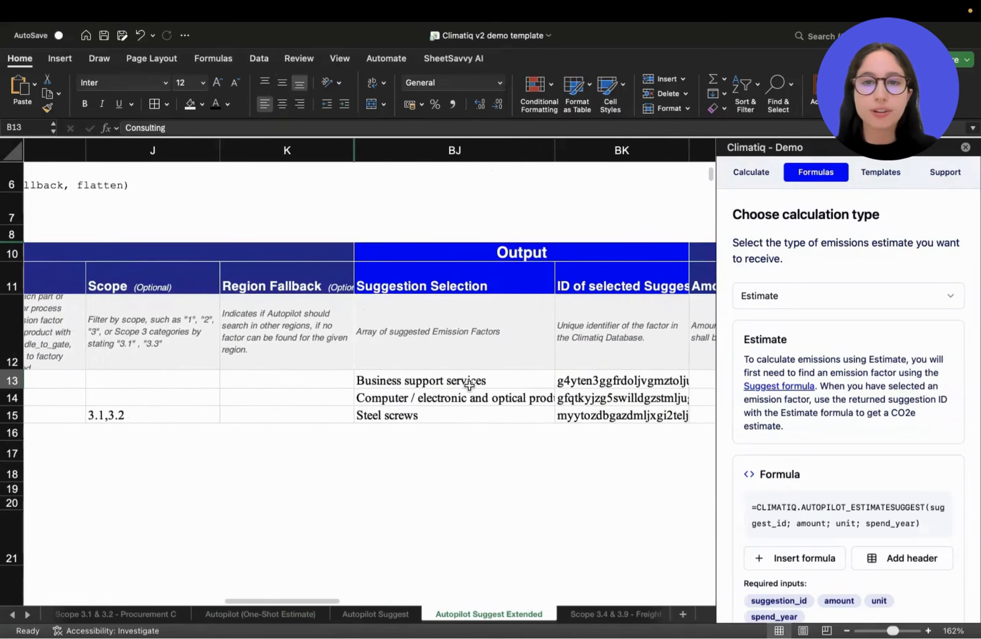
pyautogui.click(471, 379)
pyautogui.click(560, 381)
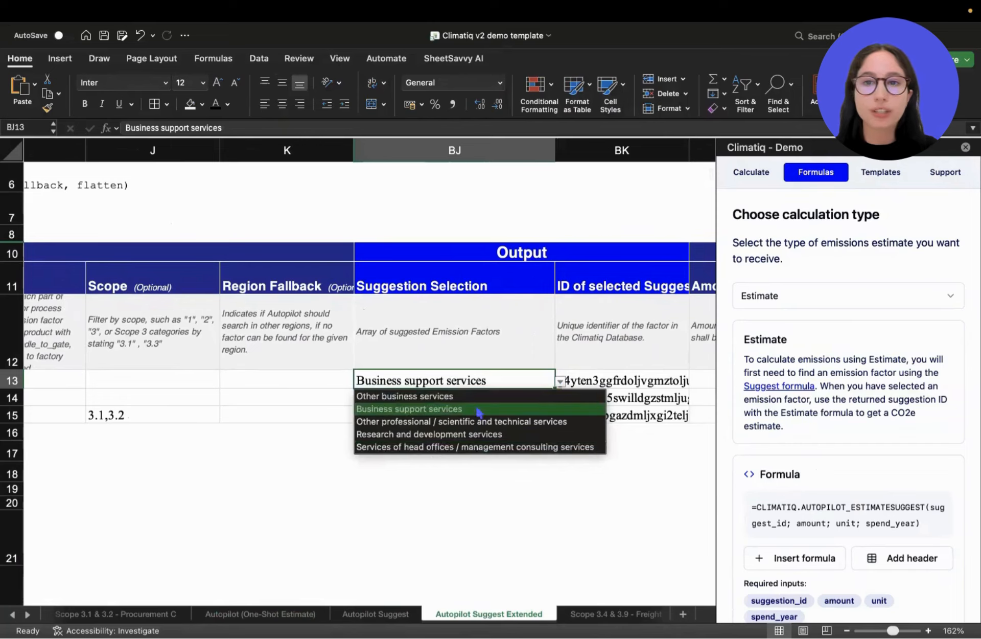
pyautogui.click(462, 396)
# Set the Consulting row's suggestion selection in row 13 to Business support services.
pyautogui.hscroll(5, 462, 396)
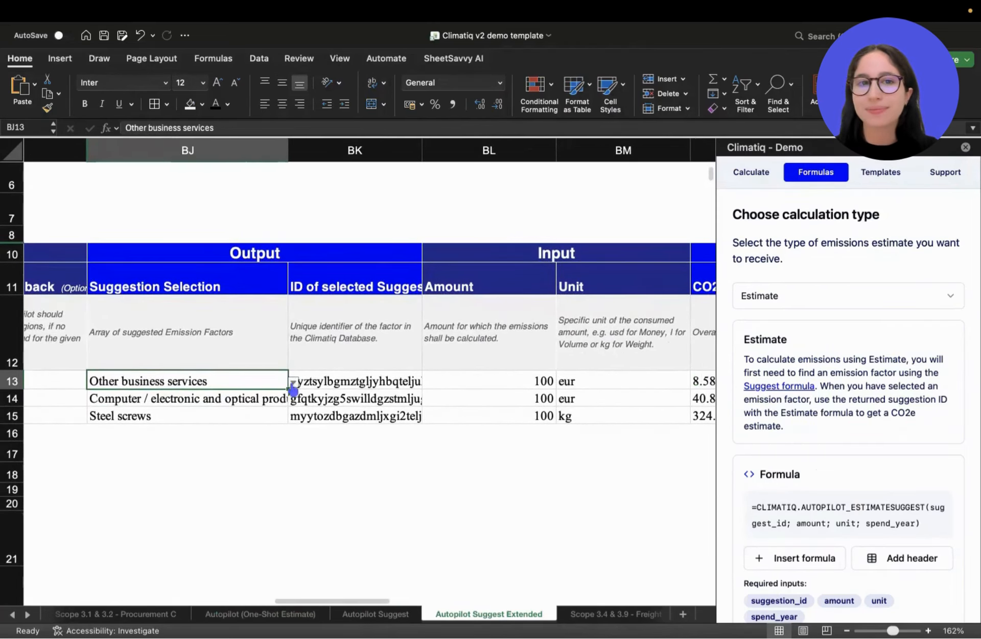
pyautogui.click(293, 384)
pyautogui.click(250, 401)
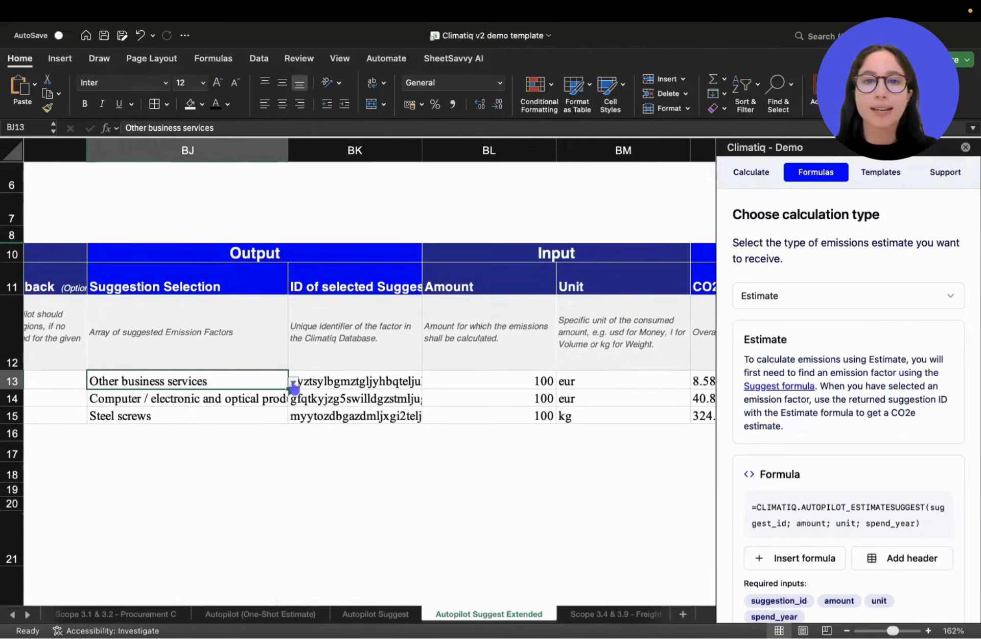
pyautogui.click(292, 382)
pyautogui.click(238, 410)
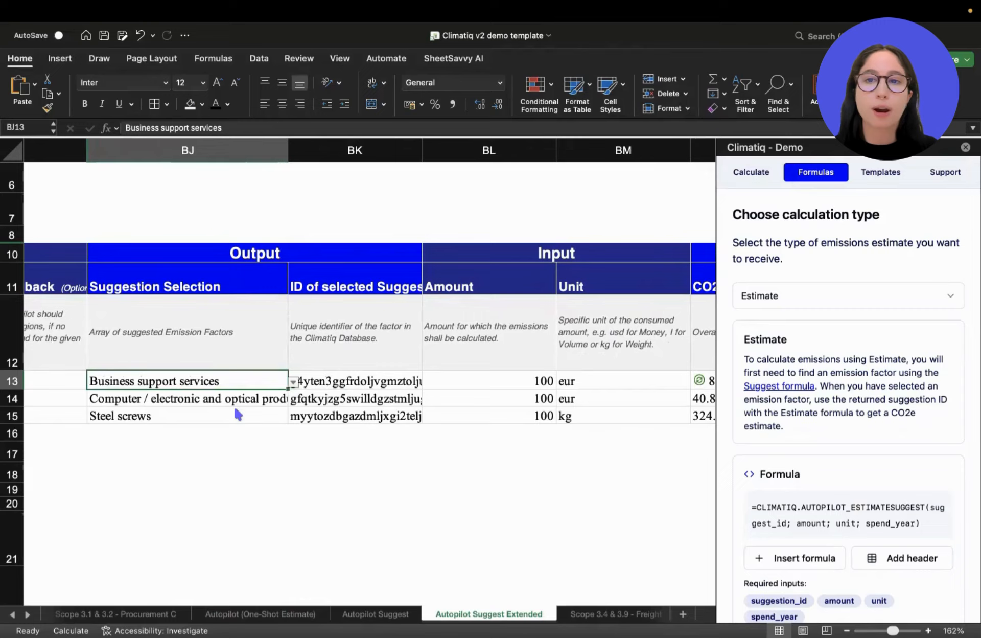
# Examine row 13's recalculated CO2e (kg) estimate together with its Amount and Unit inputs.
pyautogui.hscroll(3, 449, 404)
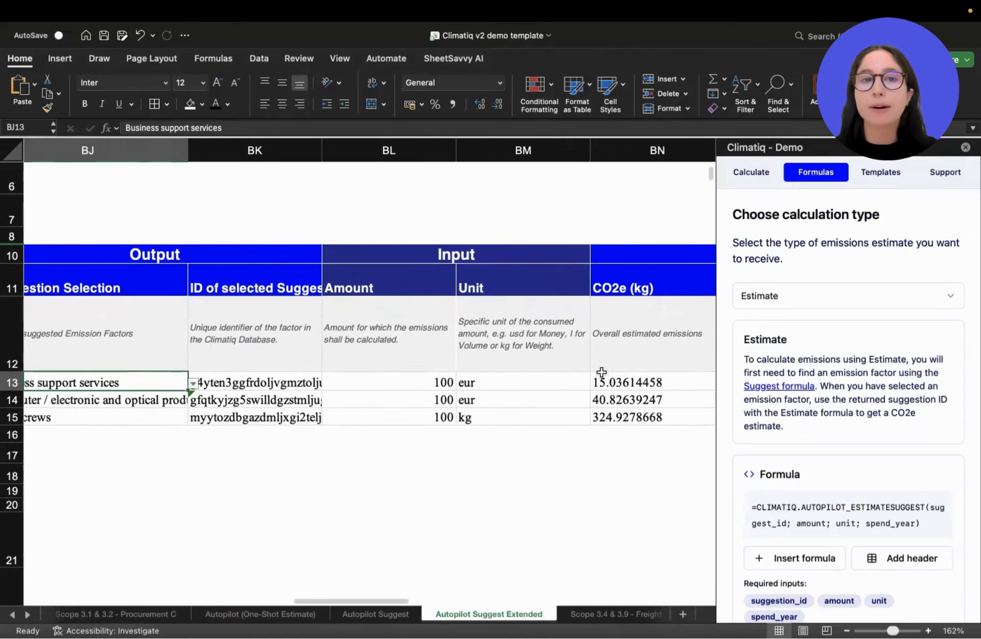
pyautogui.hscroll(3, 618, 379)
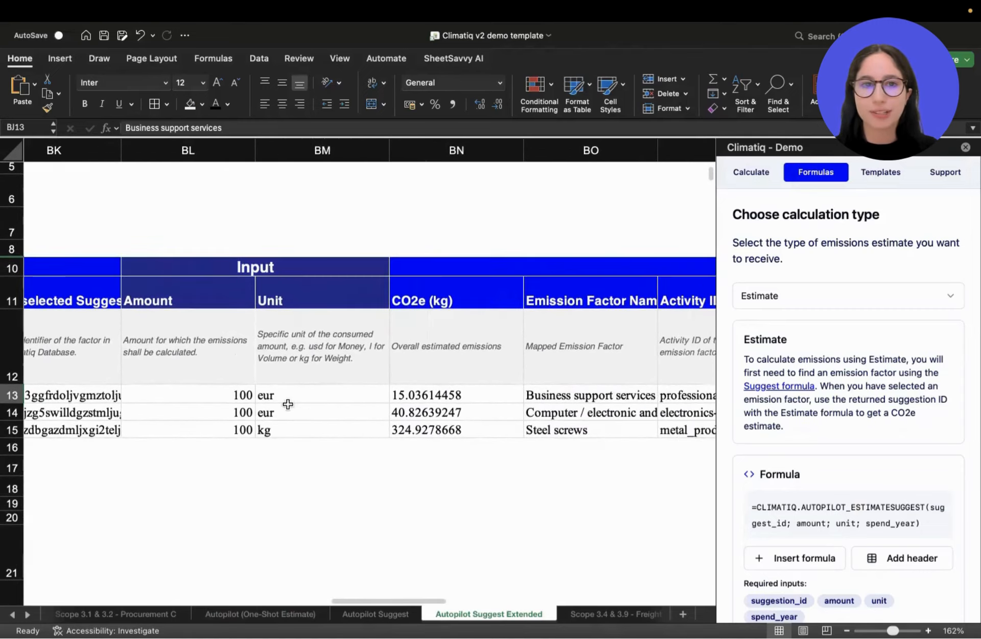
pyautogui.moveTo(212, 394); pyautogui.dragTo(453, 394)
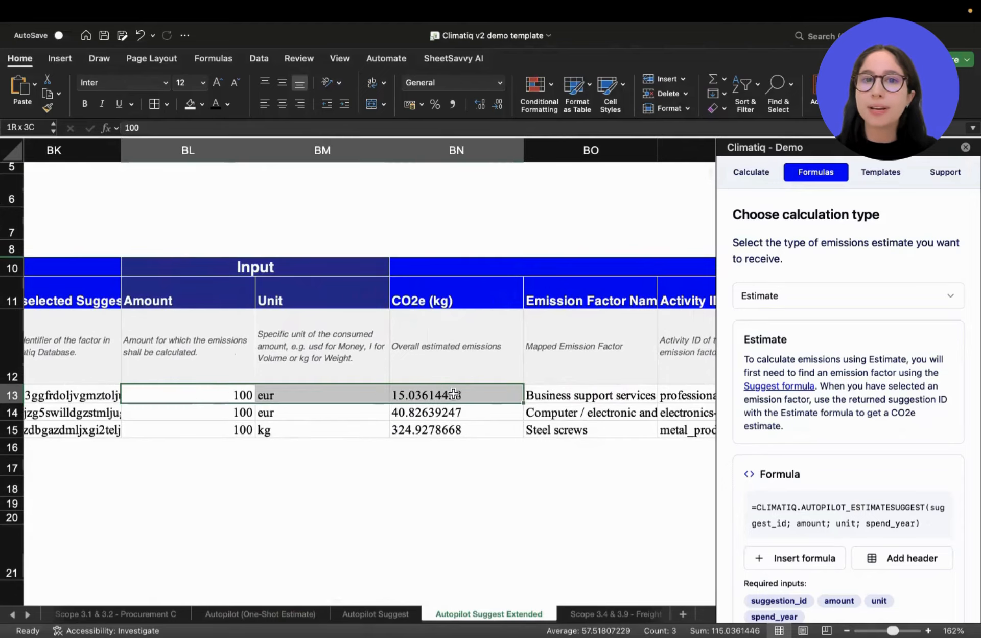
pyautogui.click(235, 391)
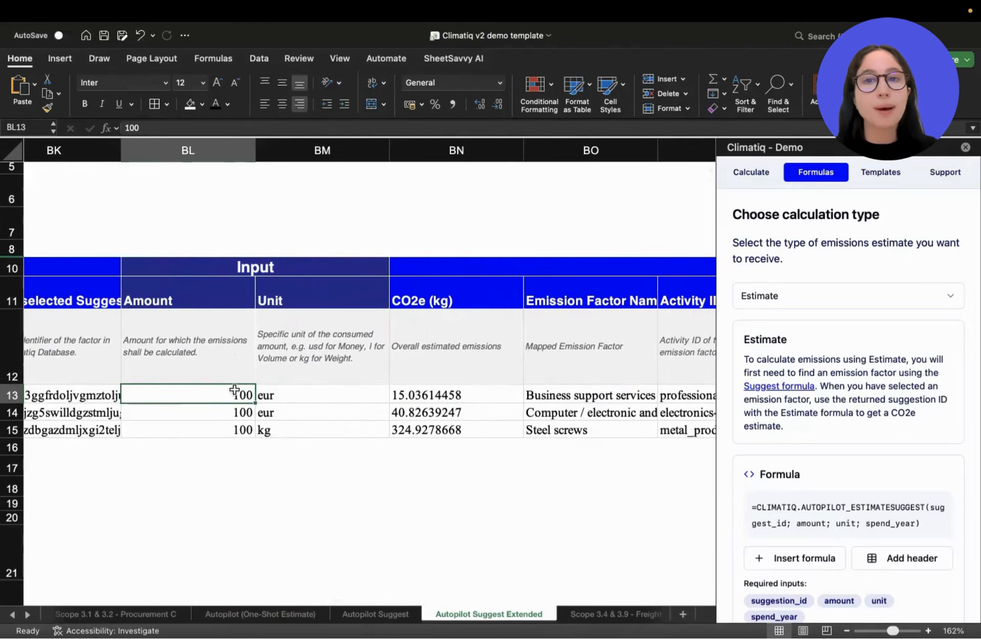
pyautogui.click(296, 397)
# Select the output block from CO2e (kg) through Source for rows 11 to 15 and review its estimates and emission factor details.
pyautogui.hscroll(4, 296, 397)
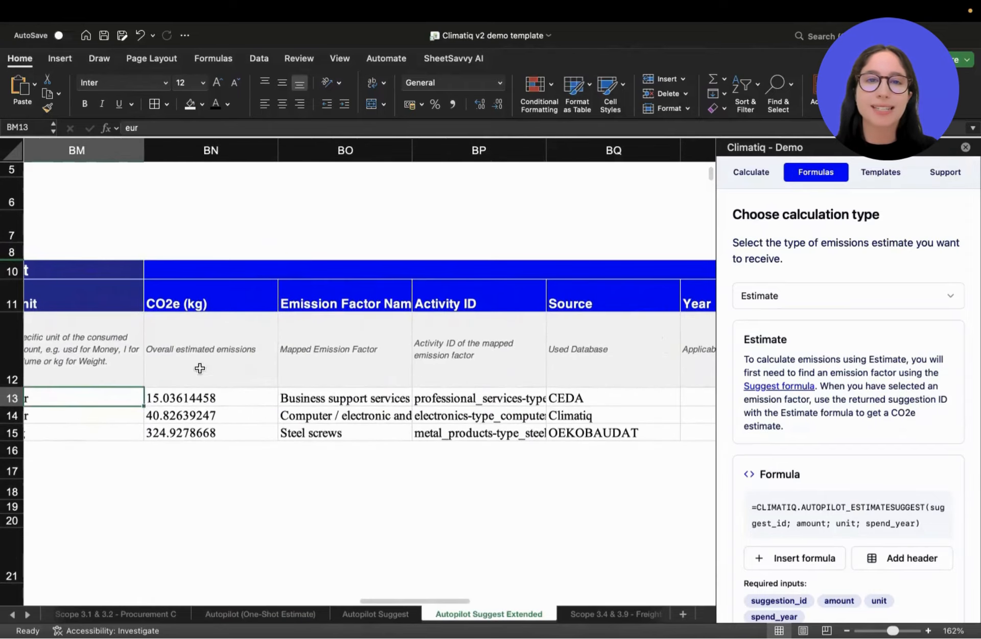
pyautogui.moveTo(201, 305); pyautogui.dragTo(596, 432)
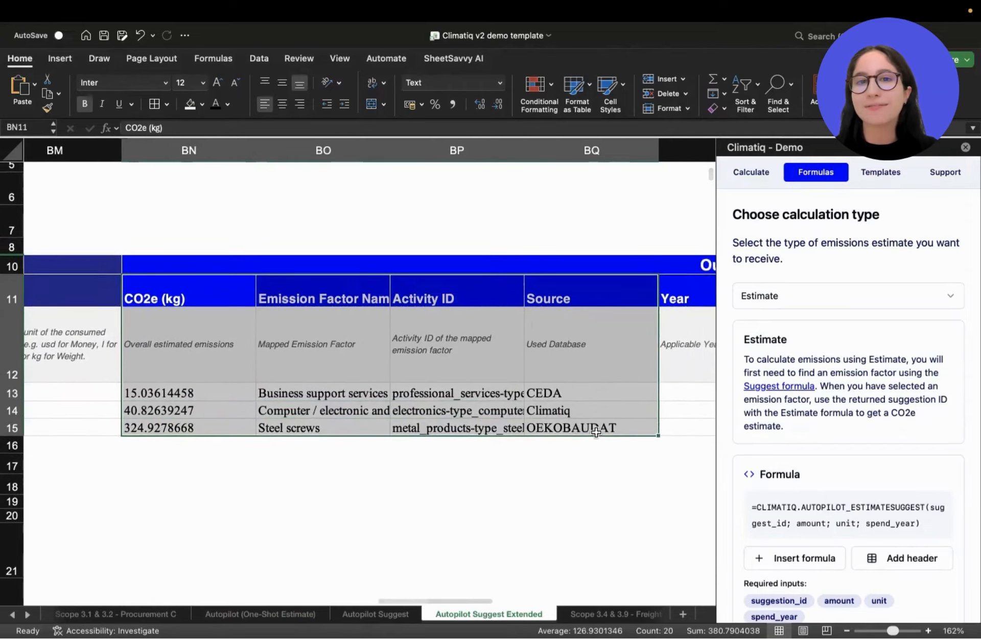
pyautogui.scroll(3, 388, 375)
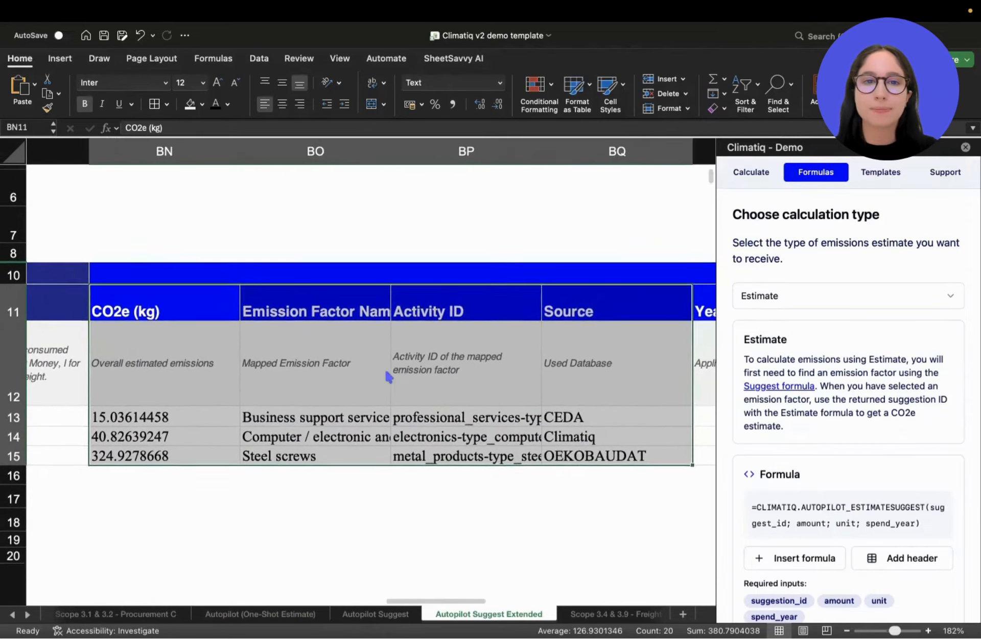